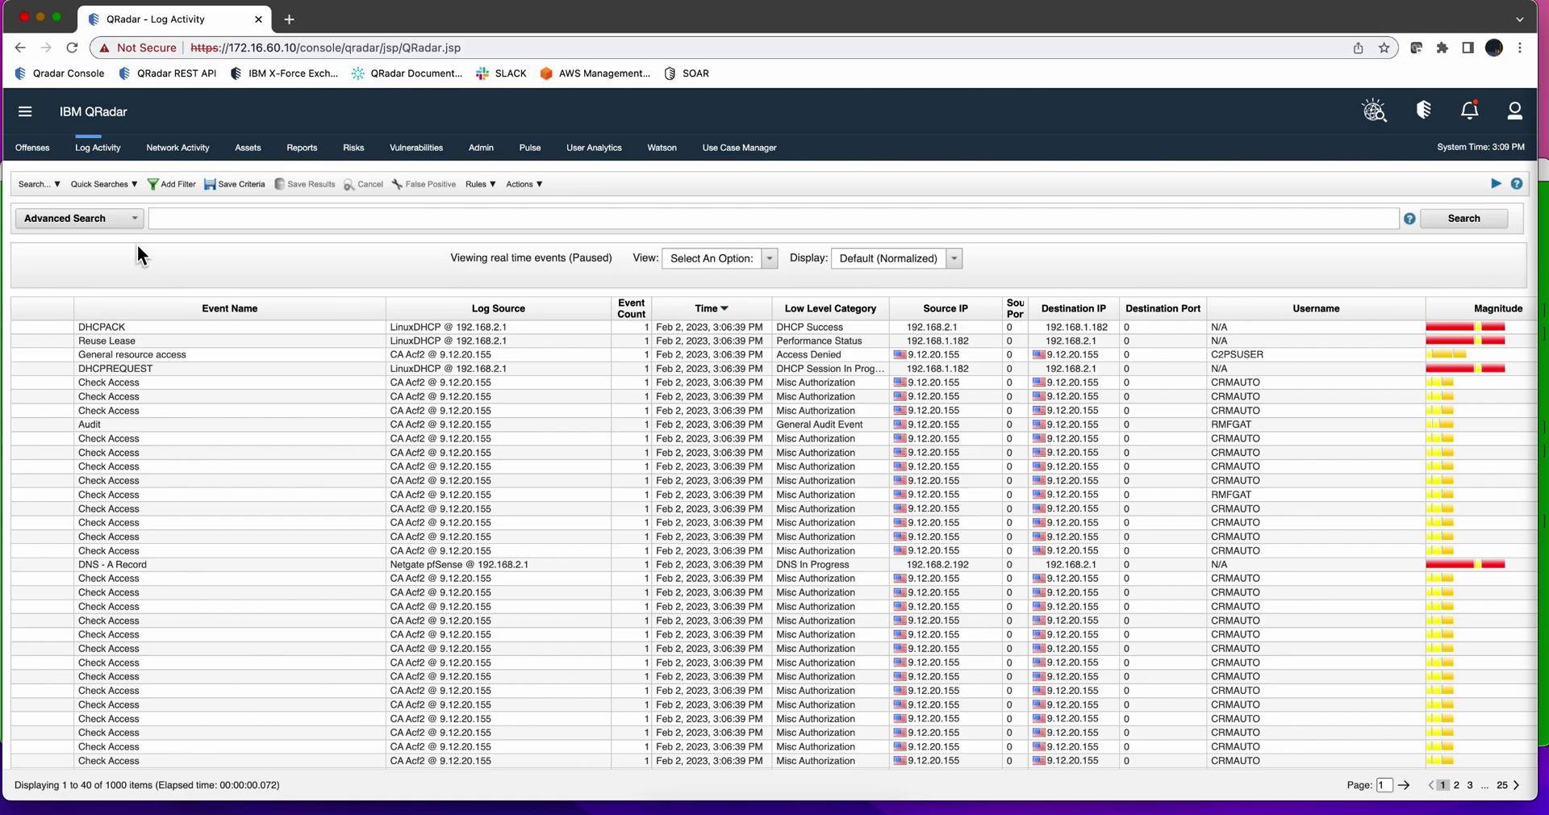
Add a Log Source [Indexed] filter for CA Acf2 @ 9.12.20.155 to the event search.
{"action": "left_click", "coordinate": [178, 184]}
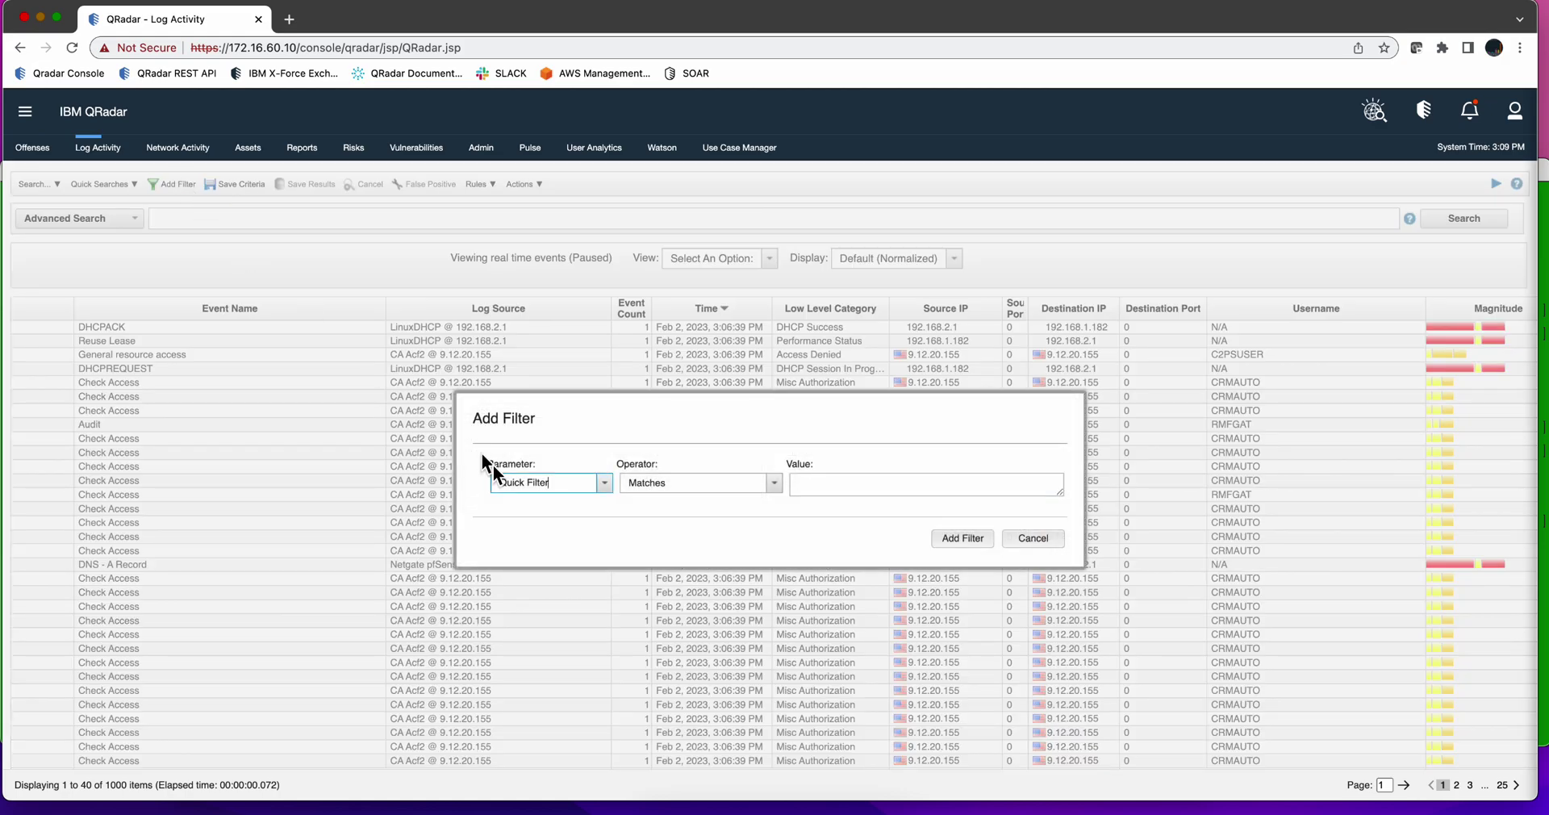
{"action": "left_click_drag", "start_coordinate": [555, 482], "coordinate": [448, 482]}
{"action": "type", "text": "log"}
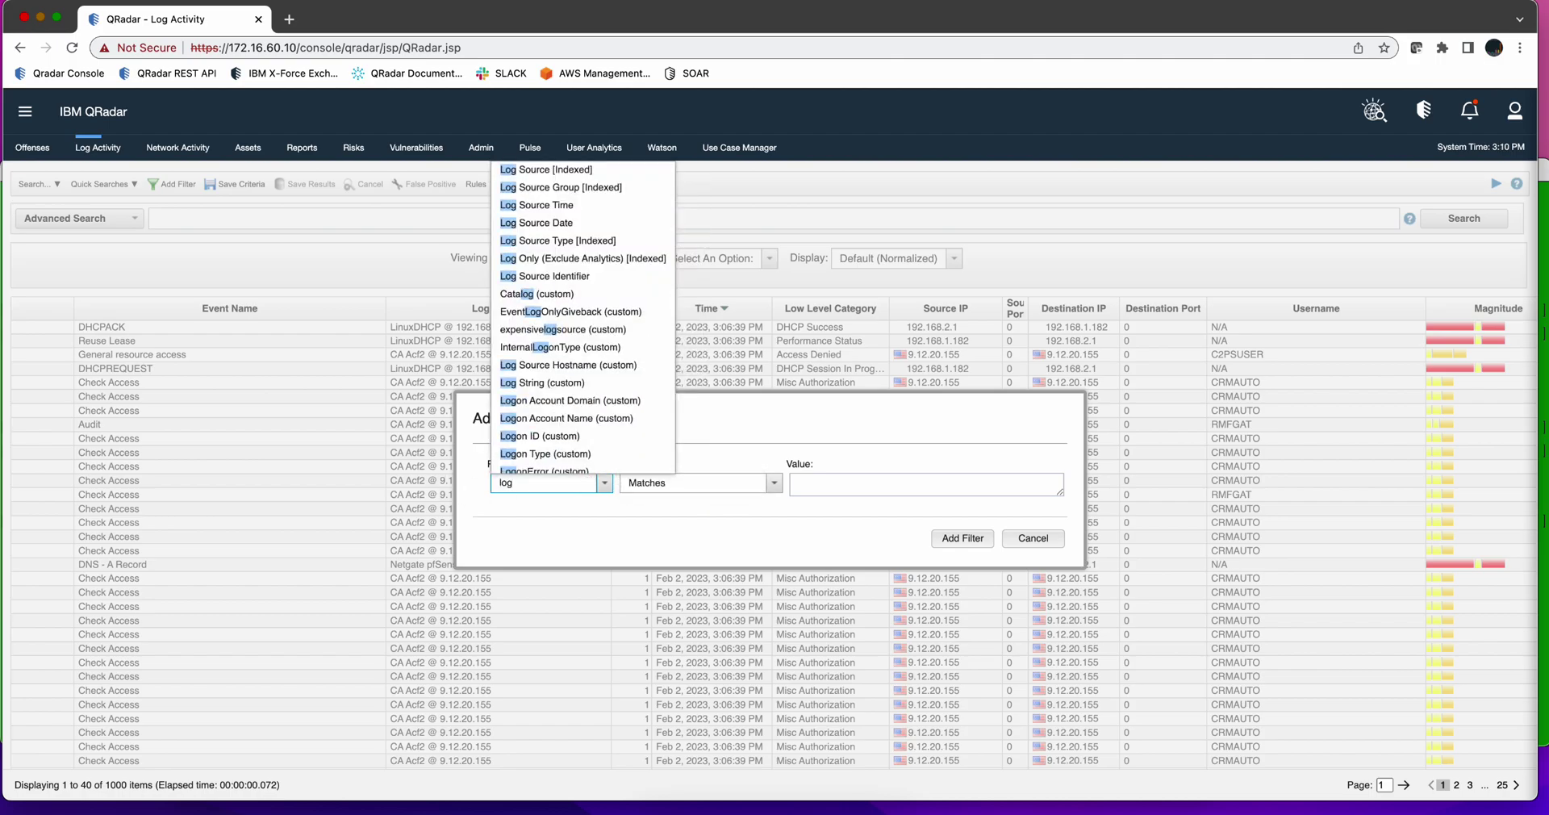
{"action": "left_click", "coordinate": [574, 168]}
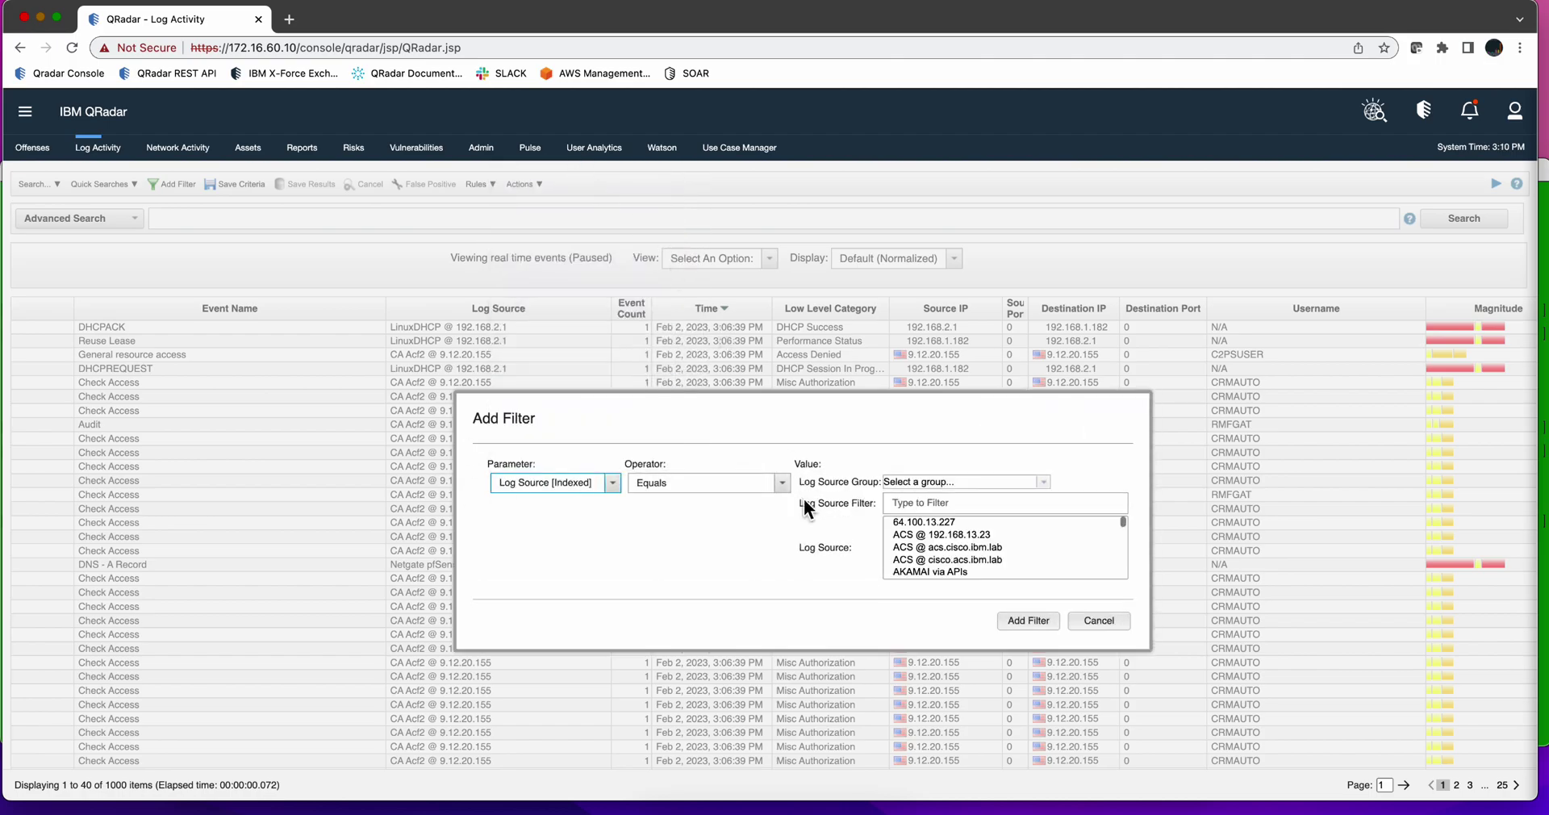
{"action": "left_click", "coordinate": [912, 504]}
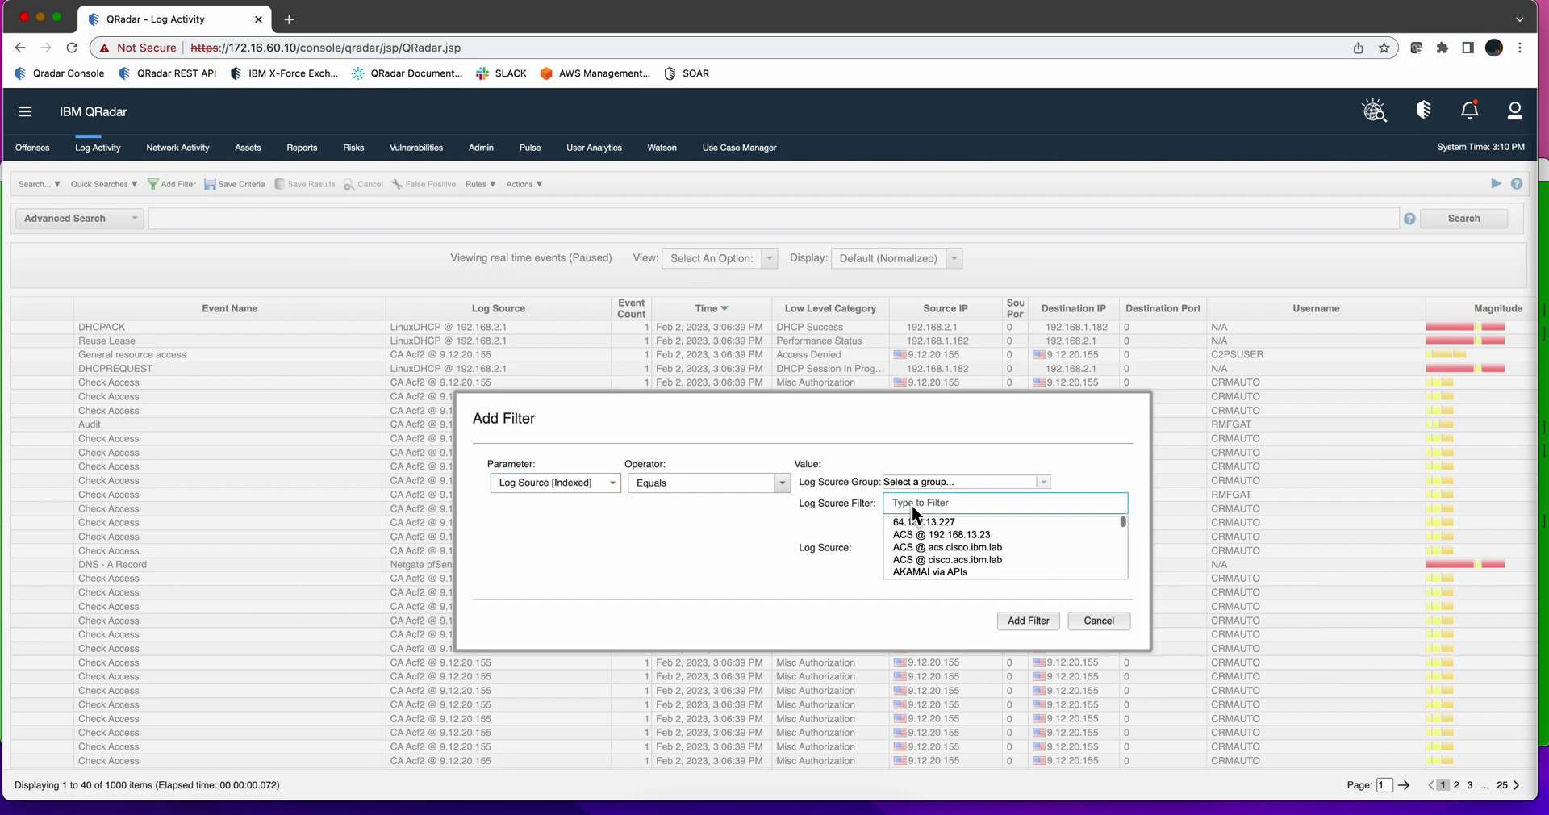
{"action": "type", "text": "CA"}
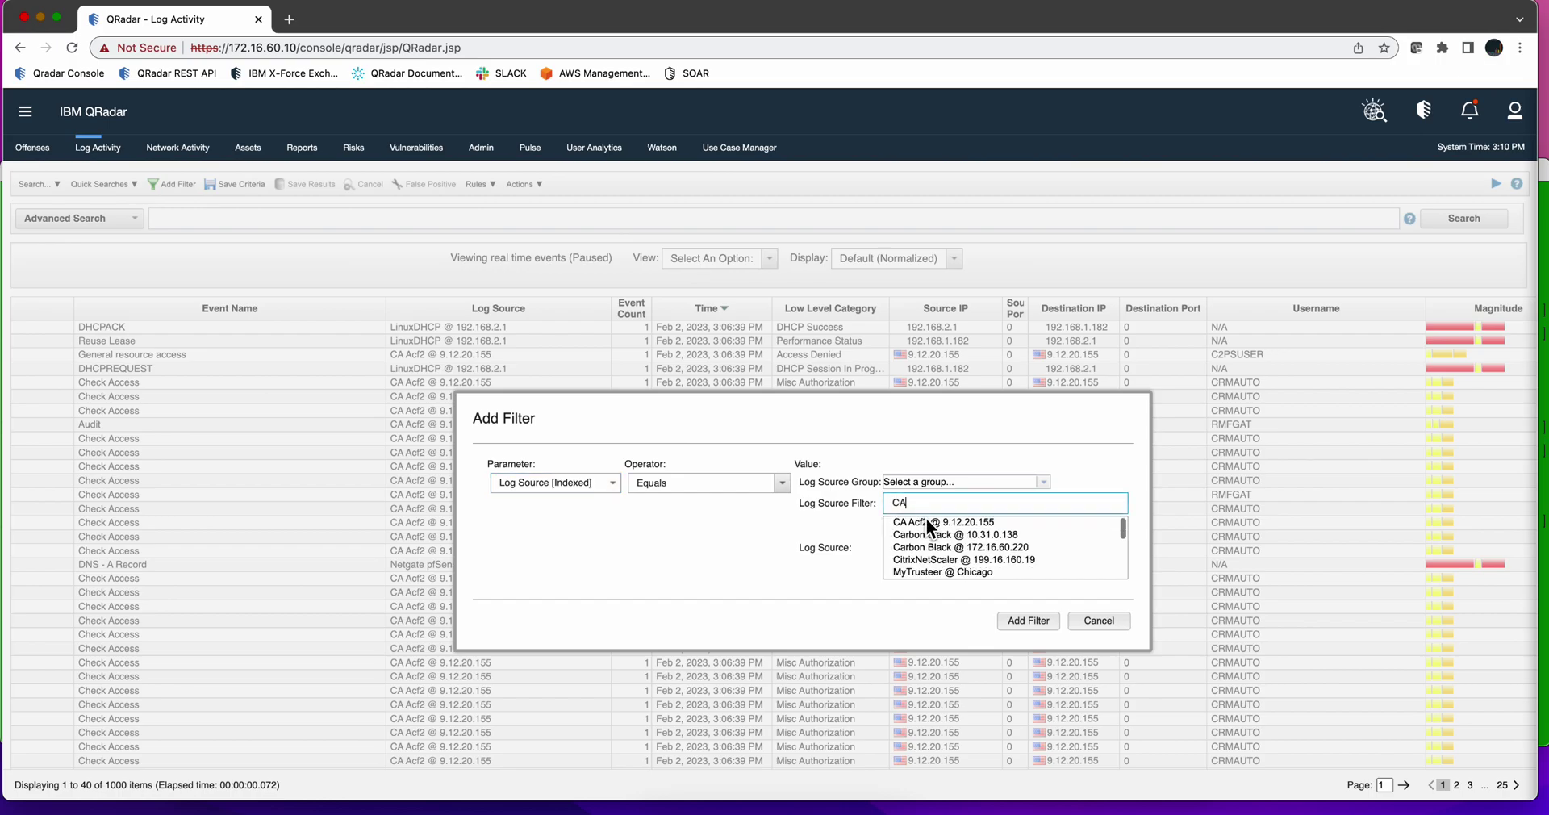
{"action": "left_click", "coordinate": [926, 521]}
{"action": "left_click", "coordinate": [1028, 622]}
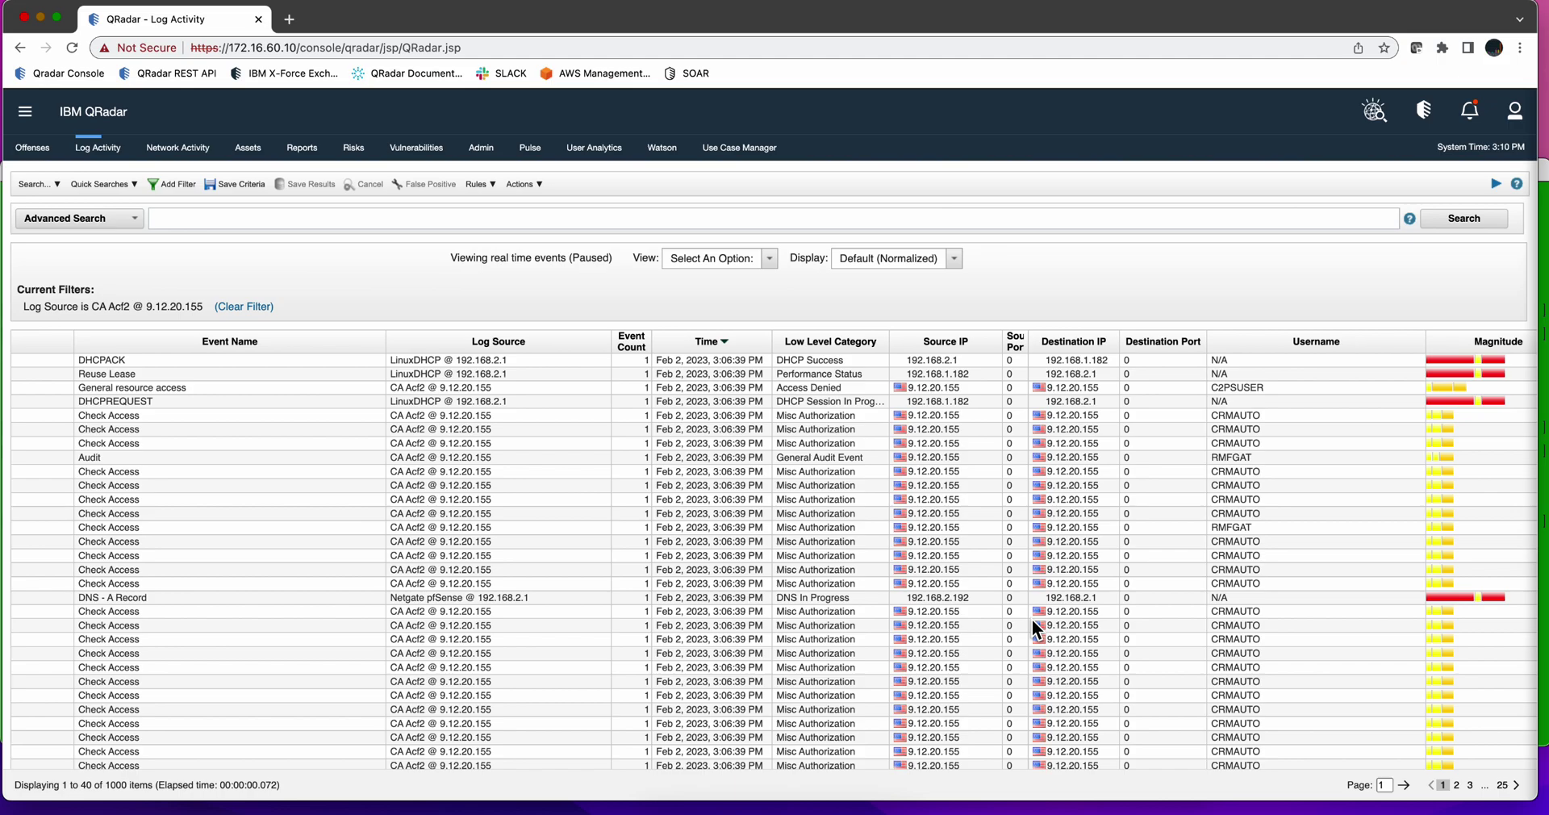
Set the view to Last 15 Minutes and group the CA Acf2 events by Event Name.
{"action": "left_click", "coordinate": [770, 258]}
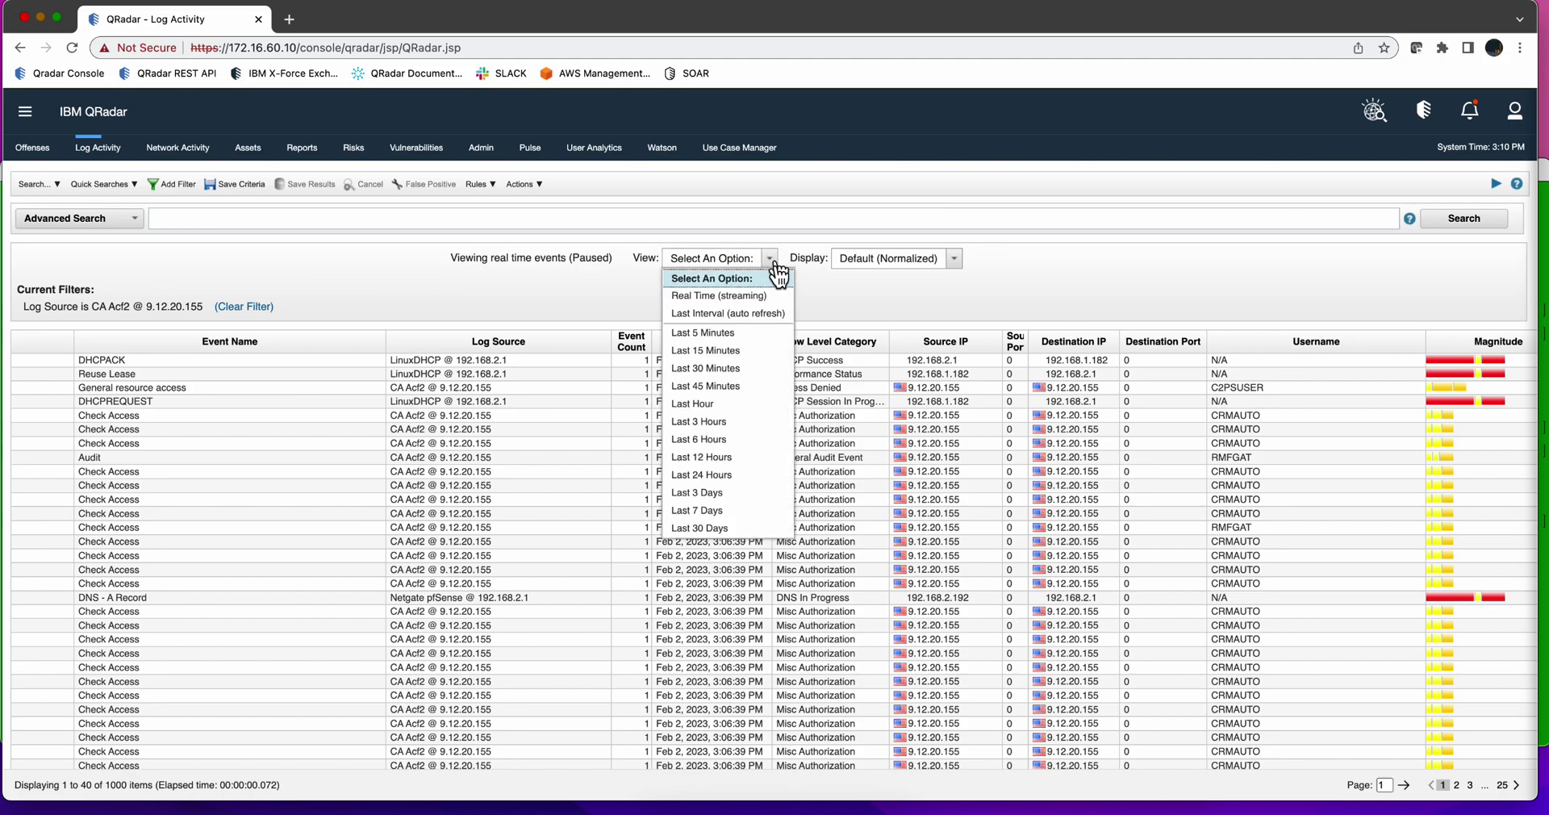
{"action": "left_click", "coordinate": [731, 350]}
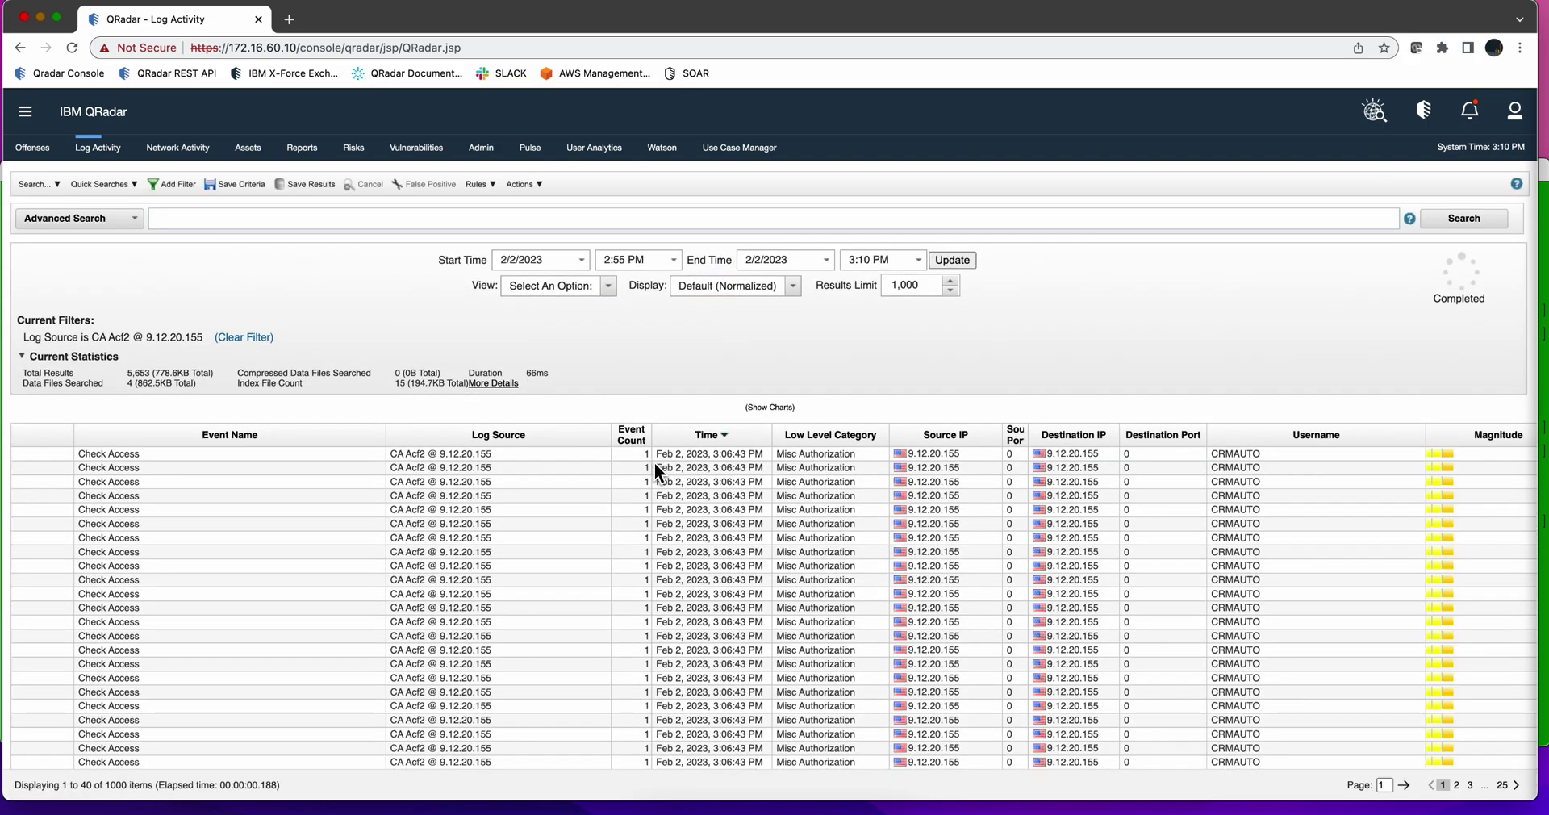
{"action": "left_click", "coordinate": [793, 292]}
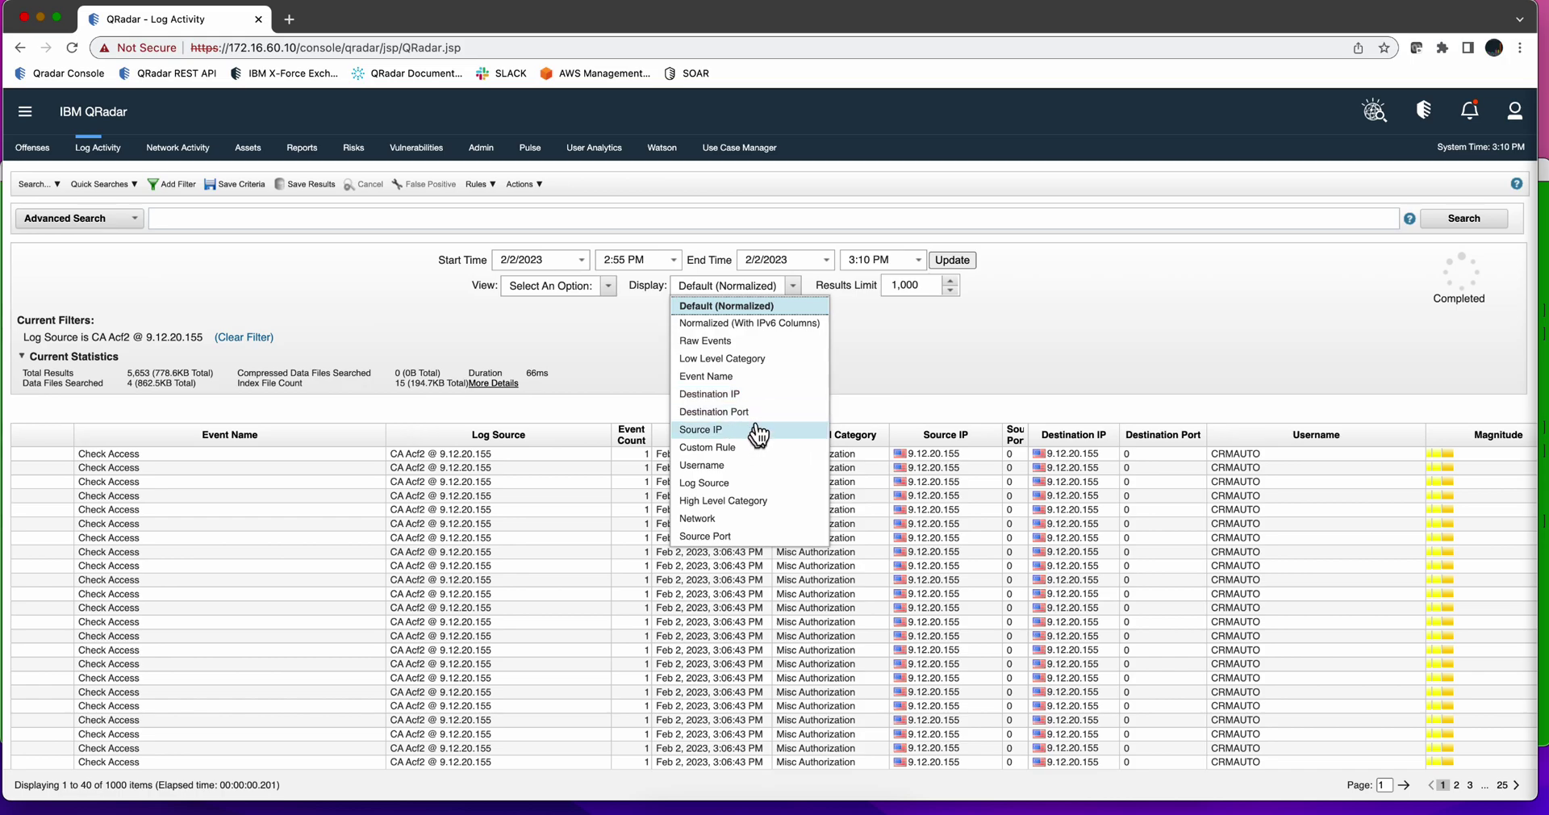
{"action": "left_click", "coordinate": [756, 379]}
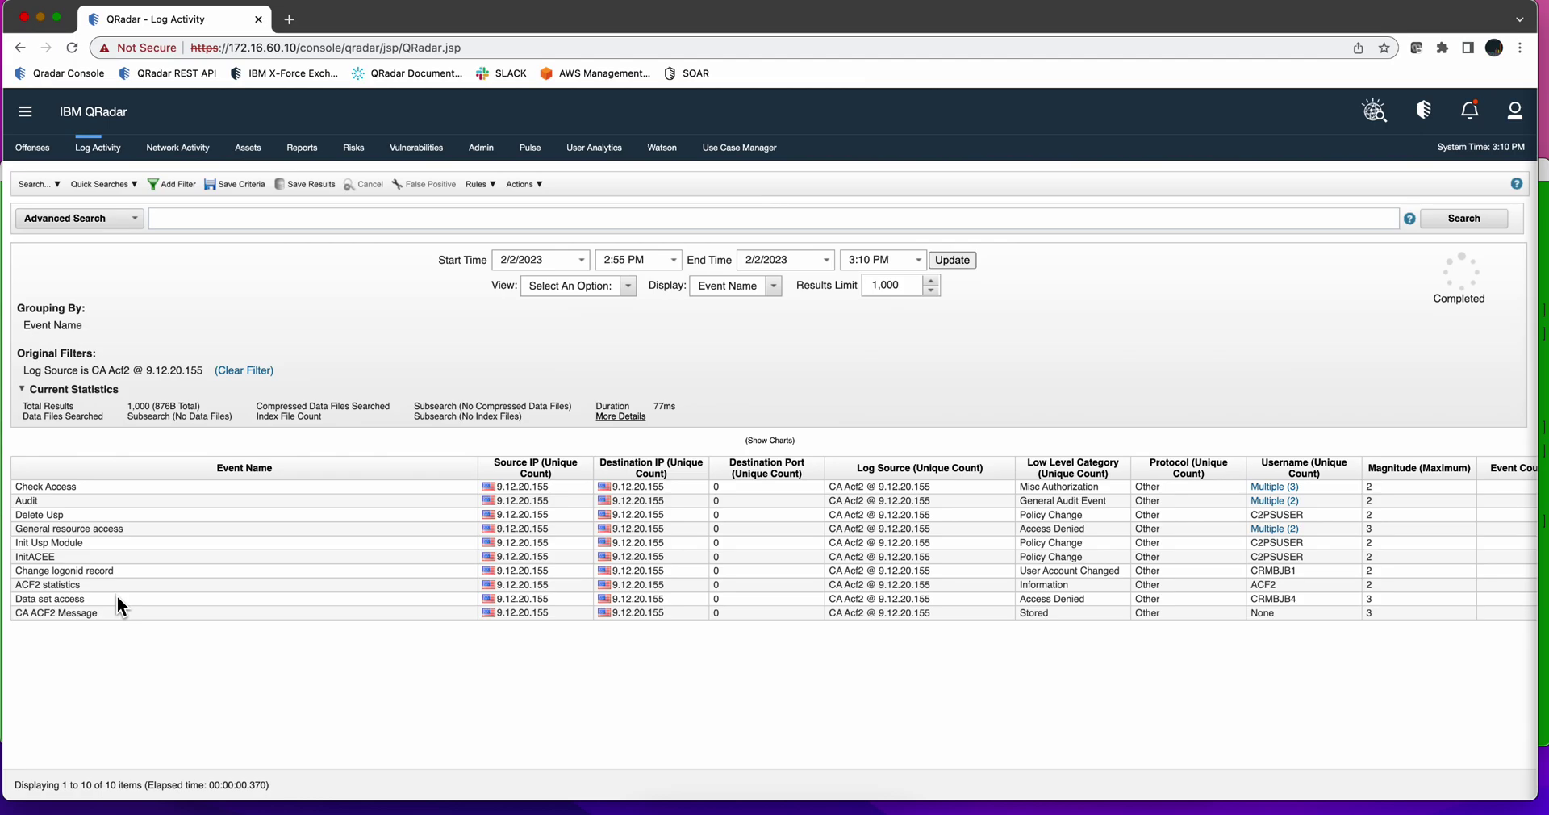
Save the search criteria as 'ACF2 Base' with Include in my Quick Searches ticked.
{"action": "left_click", "coordinate": [236, 184]}
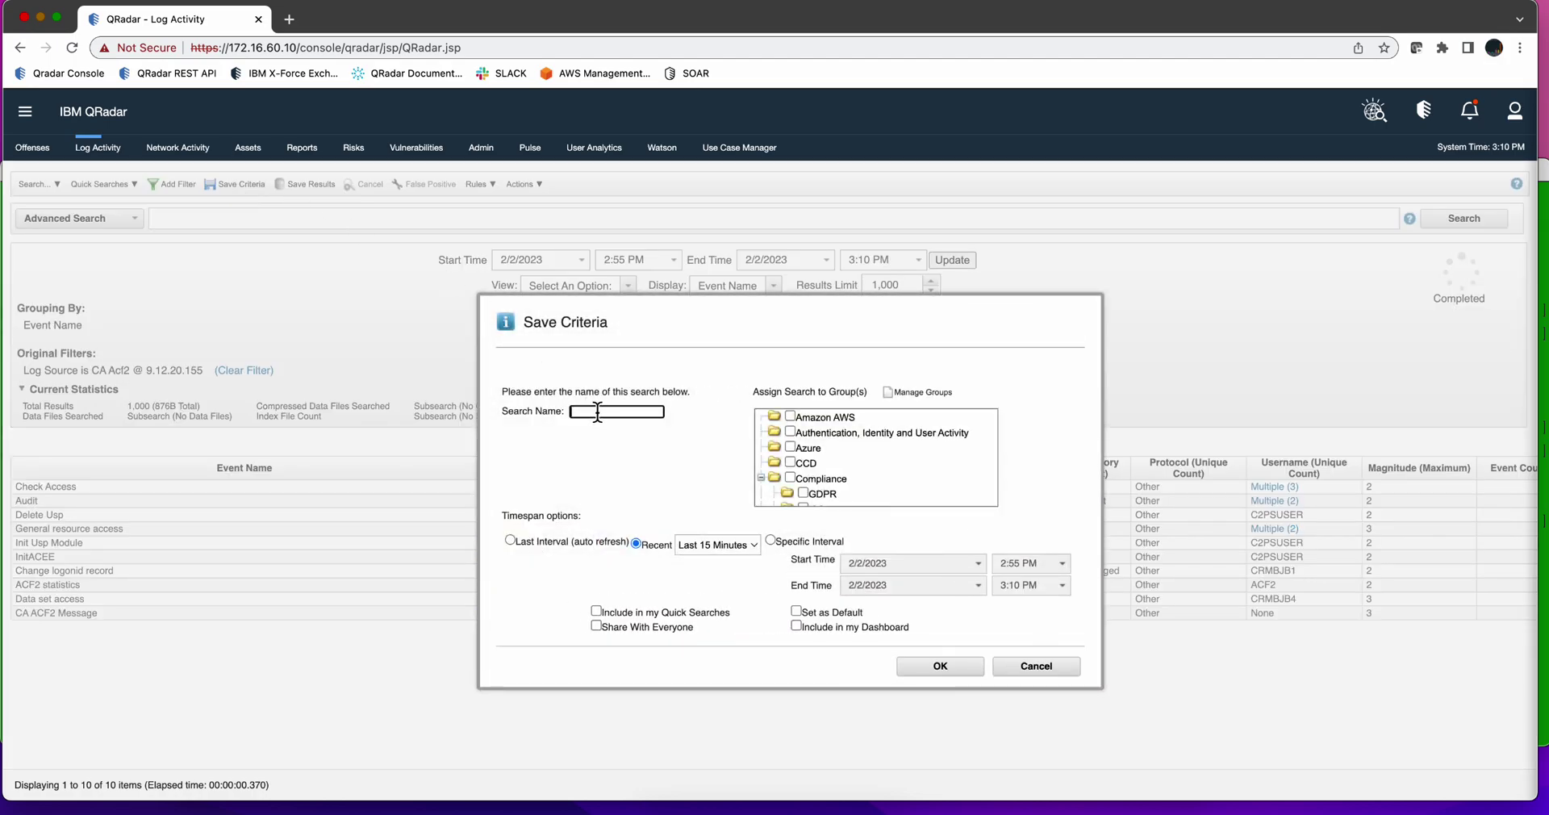
{"action": "type", "text": "ACF2"}
{"action": "type", "text": " BA"}
{"action": "type", "text": "ase"}
{"action": "left_click", "coordinate": [675, 610]}
{"action": "key", "text": "Return"}
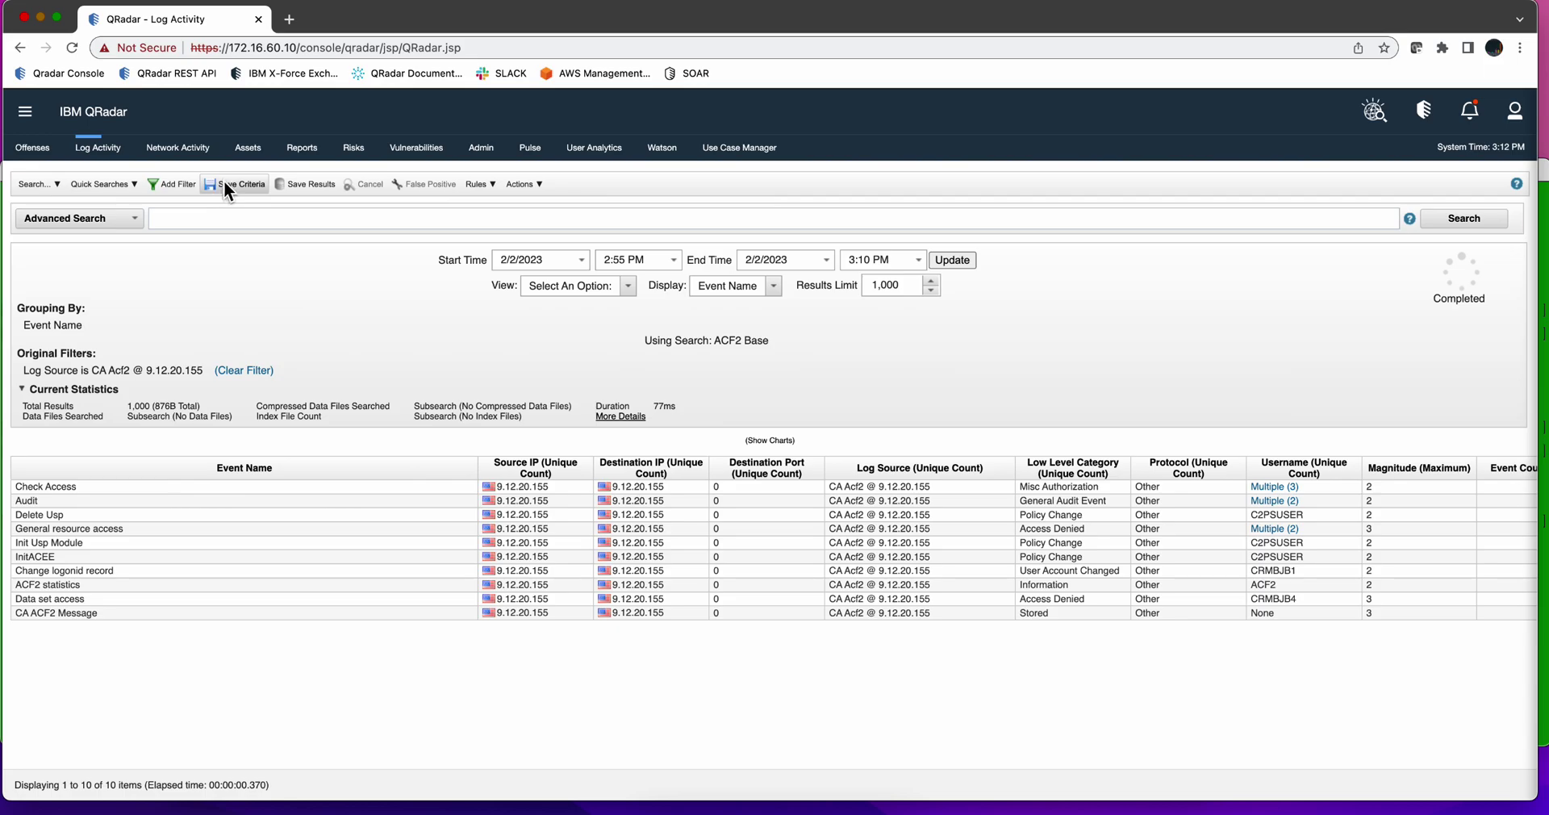
Add a second filter: Payload Contains is 'auth='.
{"action": "left_click", "coordinate": [169, 184]}
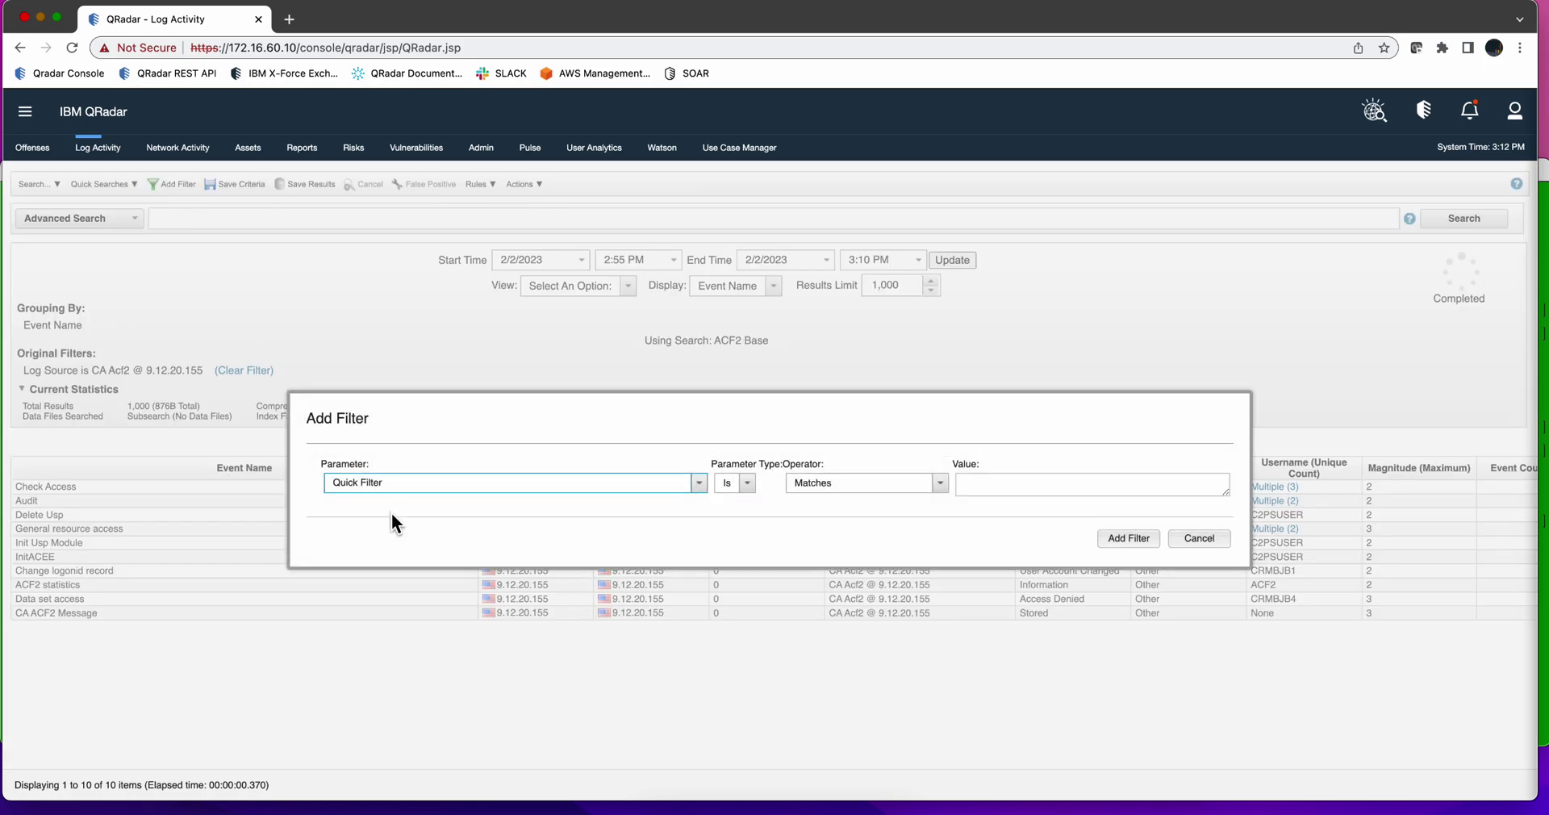
{"action": "left_click_drag", "start_coordinate": [394, 482], "coordinate": [288, 489]}
{"action": "type", "text": "payk"}
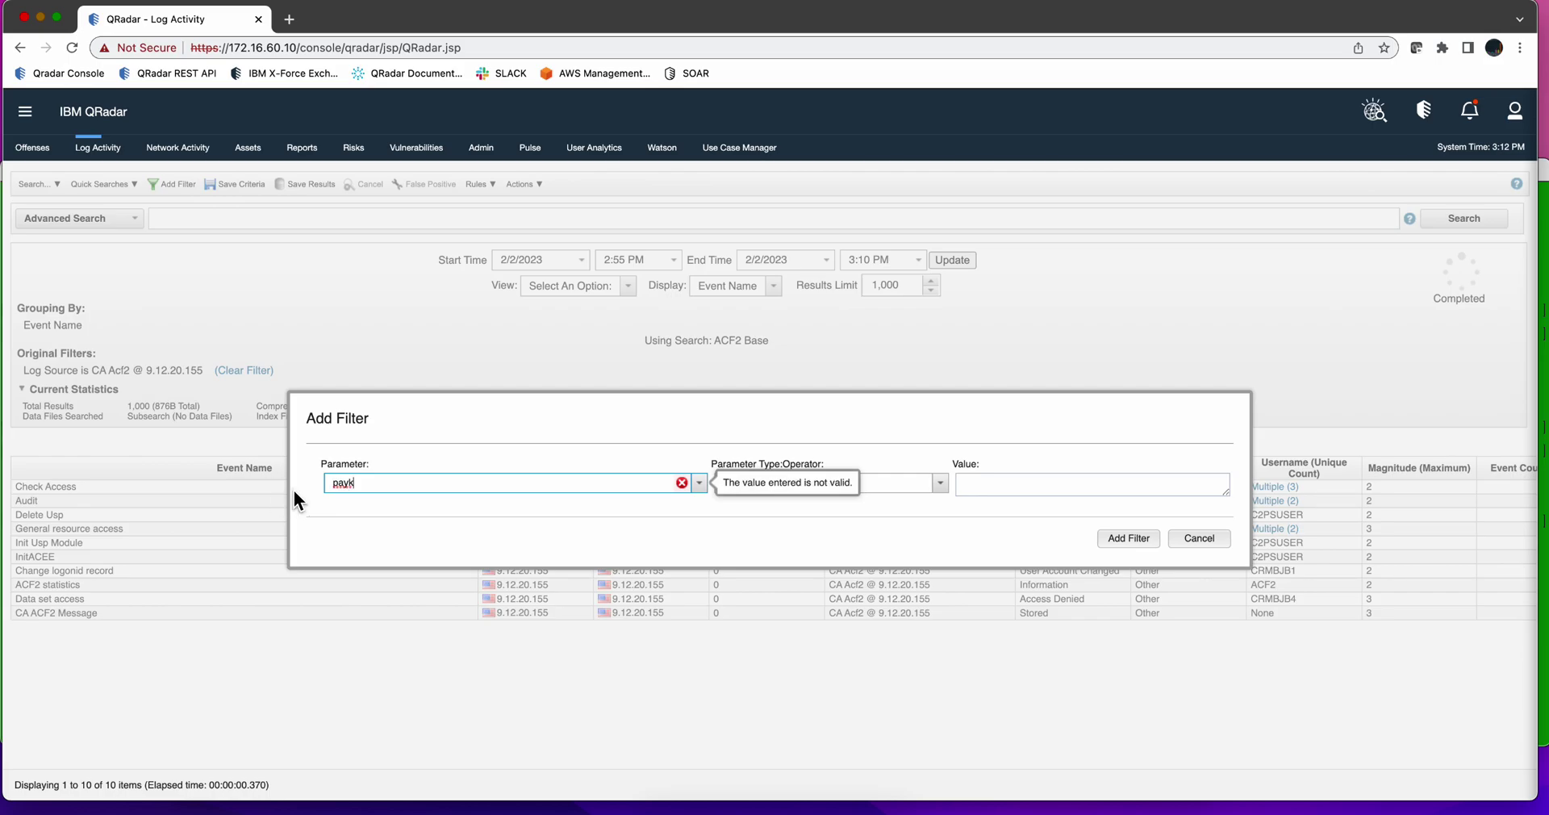
{"action": "key", "text": "BackSpace"}
{"action": "left_click", "coordinate": [360, 500]}
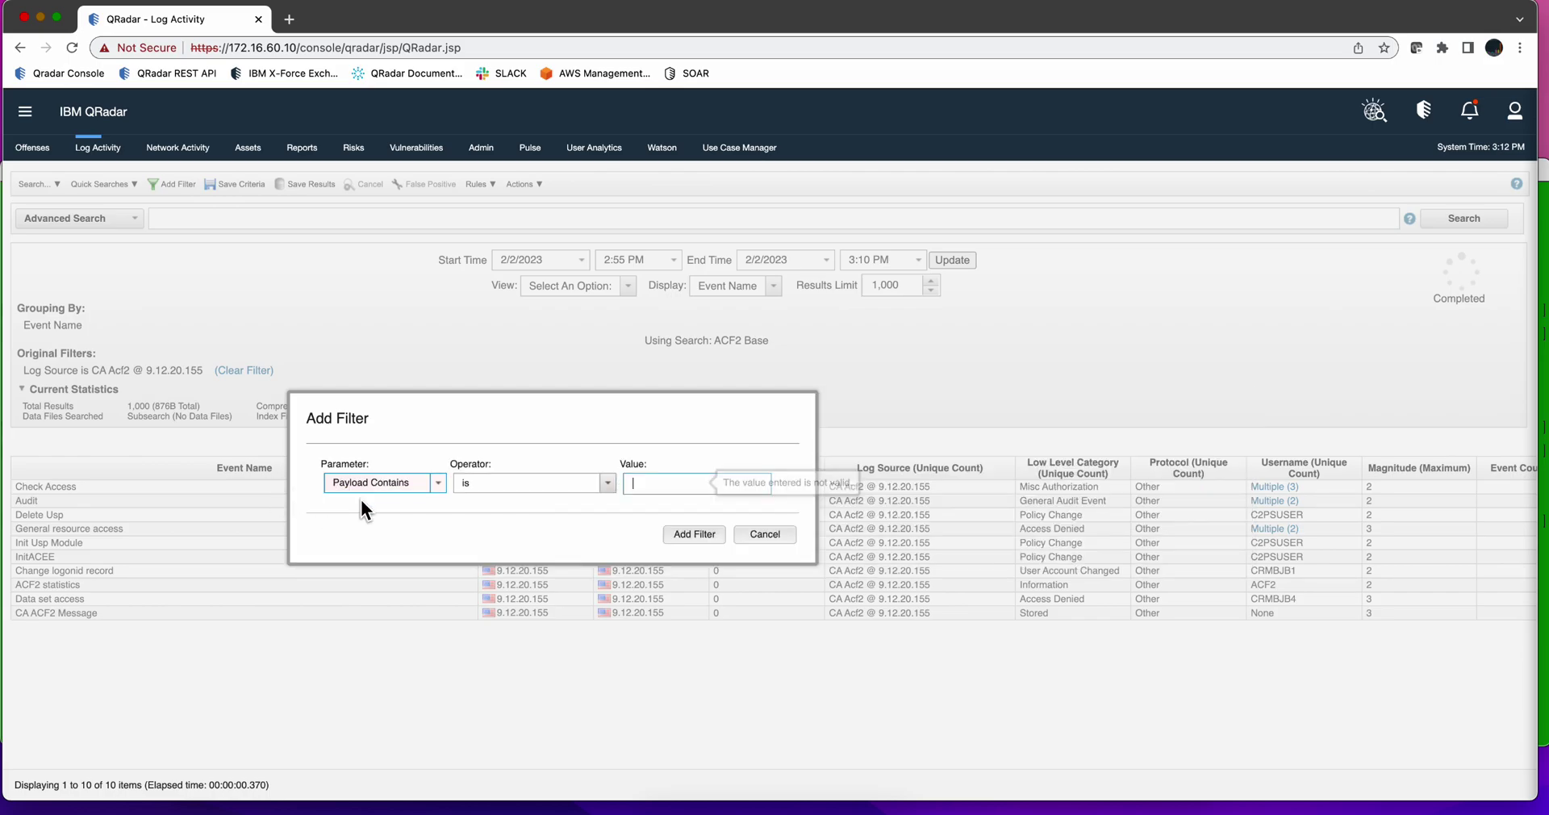
{"action": "left_click", "coordinate": [608, 484]}
{"action": "left_click", "coordinate": [608, 484]}
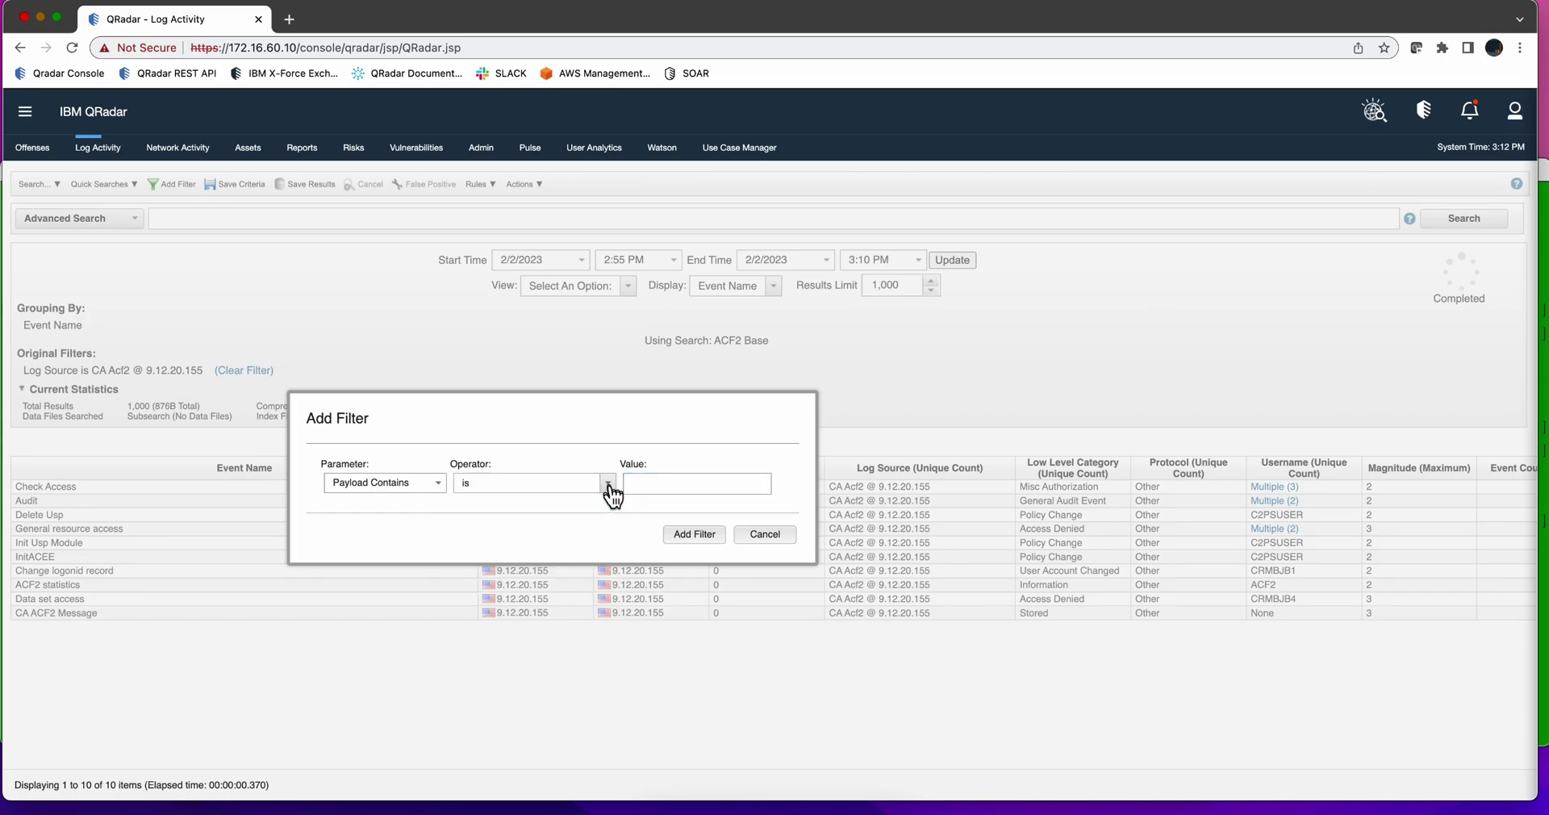
{"action": "left_click", "coordinate": [639, 483]}
{"action": "left_click", "coordinate": [660, 483]}
{"action": "type", "text": "auth="}
{"action": "left_click", "coordinate": [708, 537]}
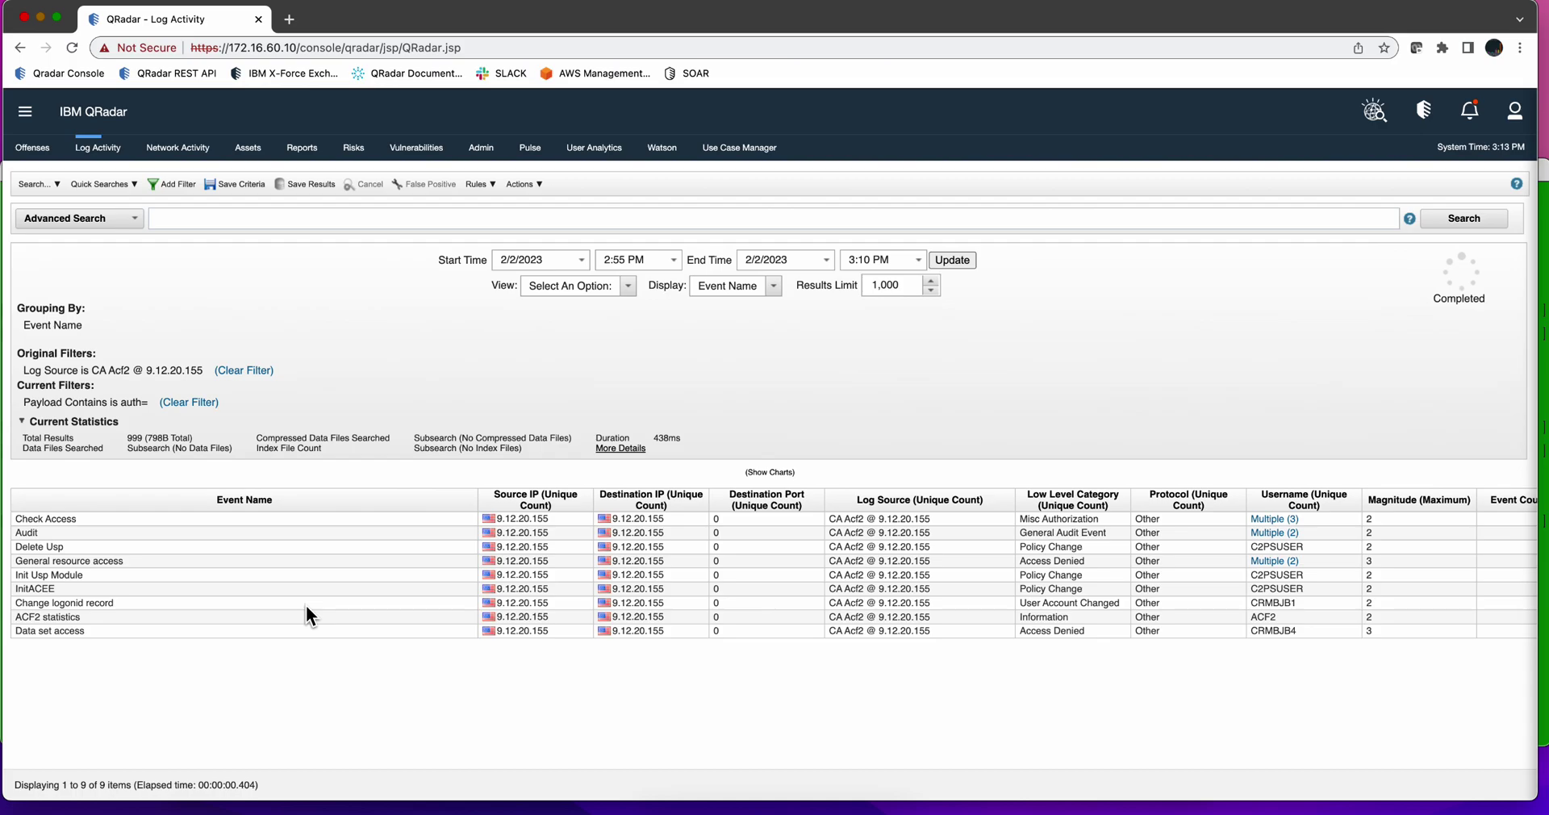
Drill into the Check Access group and open the first event's details.
{"action": "left_click", "coordinate": [78, 518]}
{"action": "double_click", "coordinate": [76, 518]}
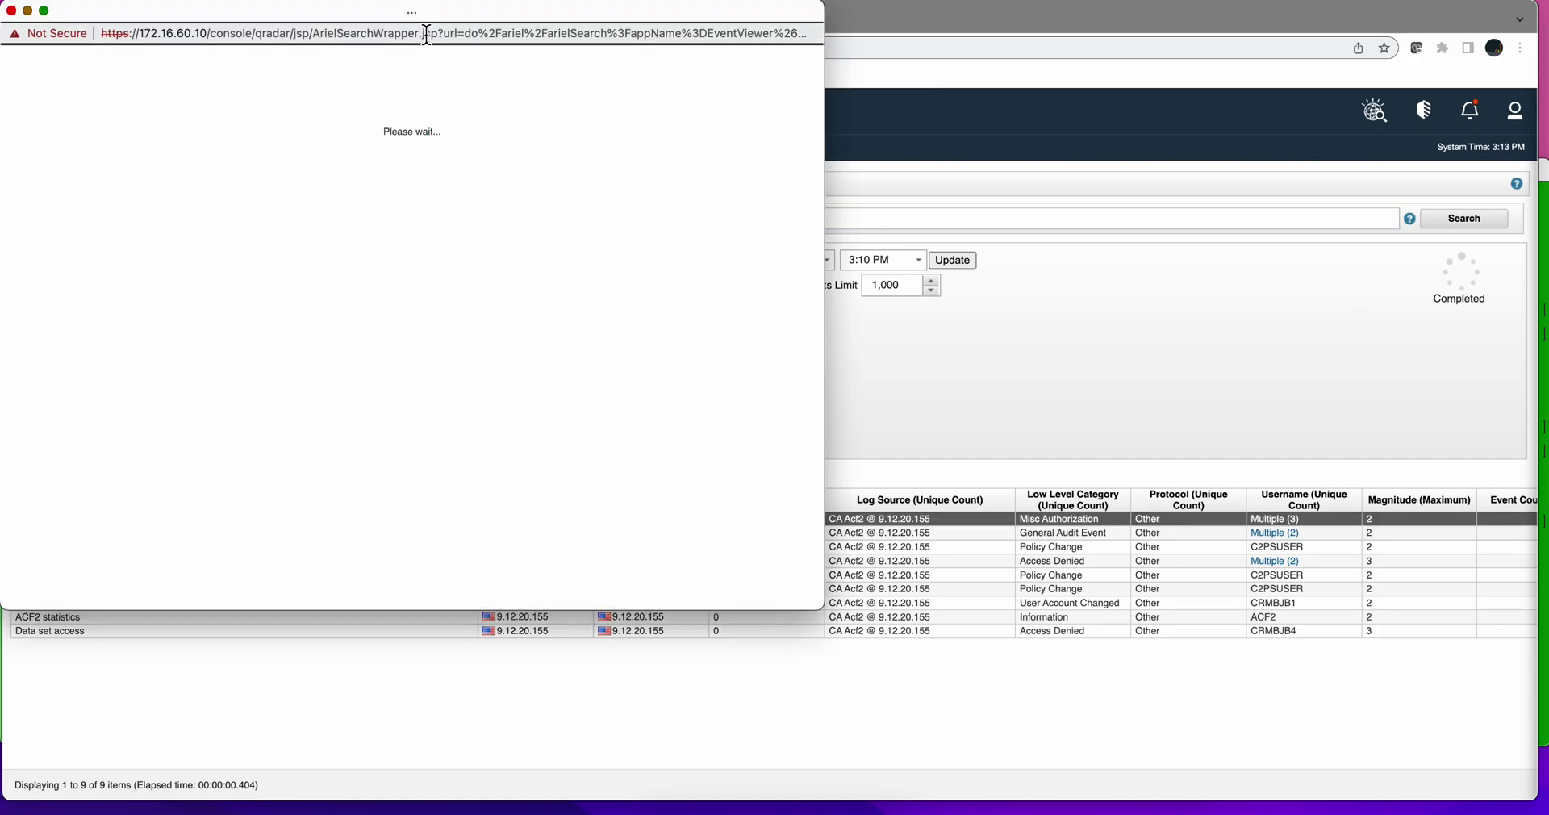
{"action": "left_click_drag", "start_coordinate": [423, 12], "coordinate": [671, 46]}
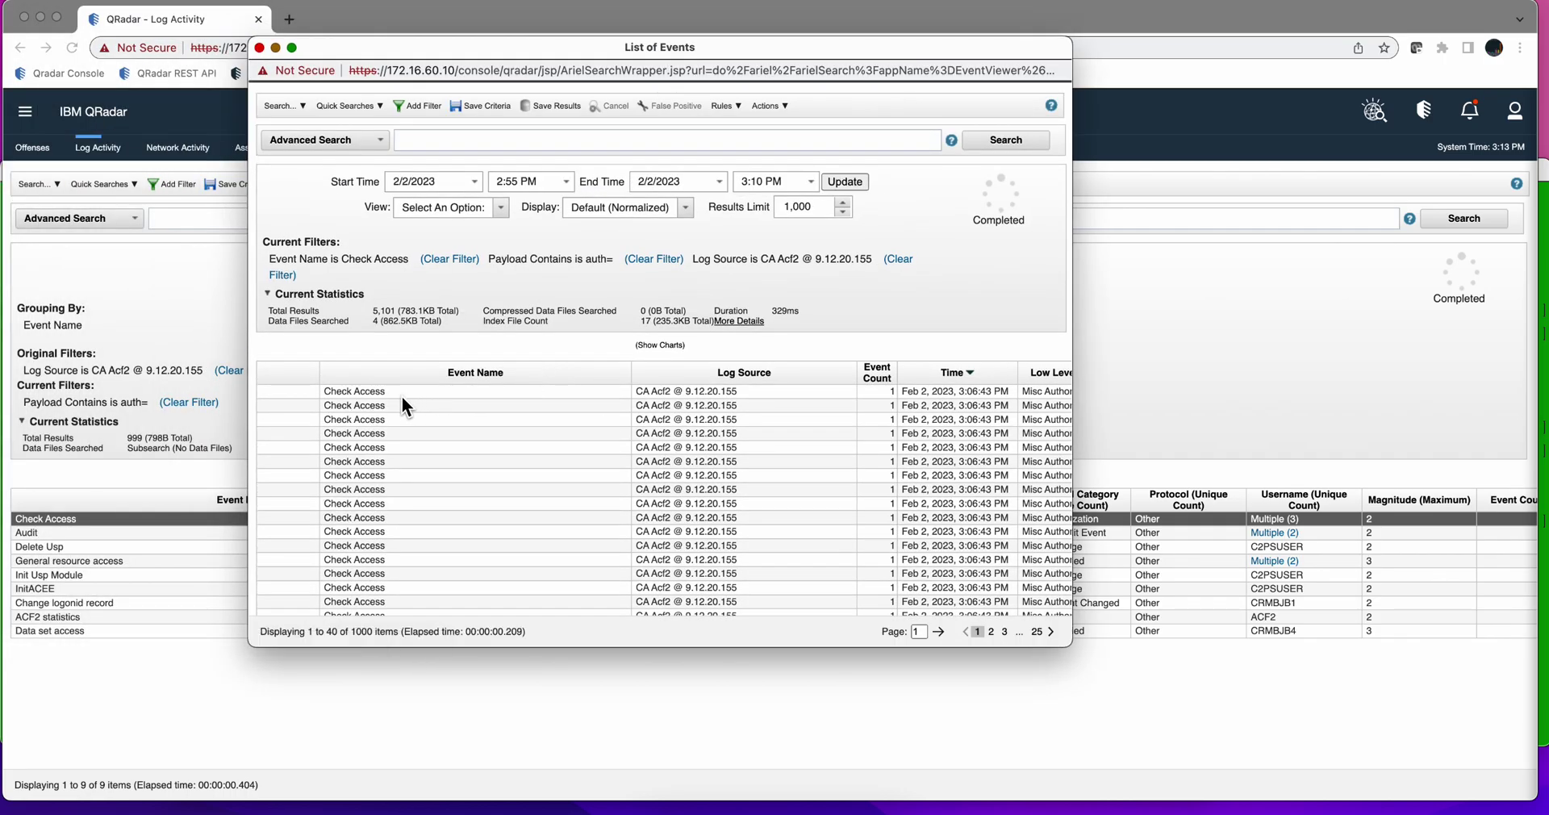
{"action": "double_click", "coordinate": [360, 390]}
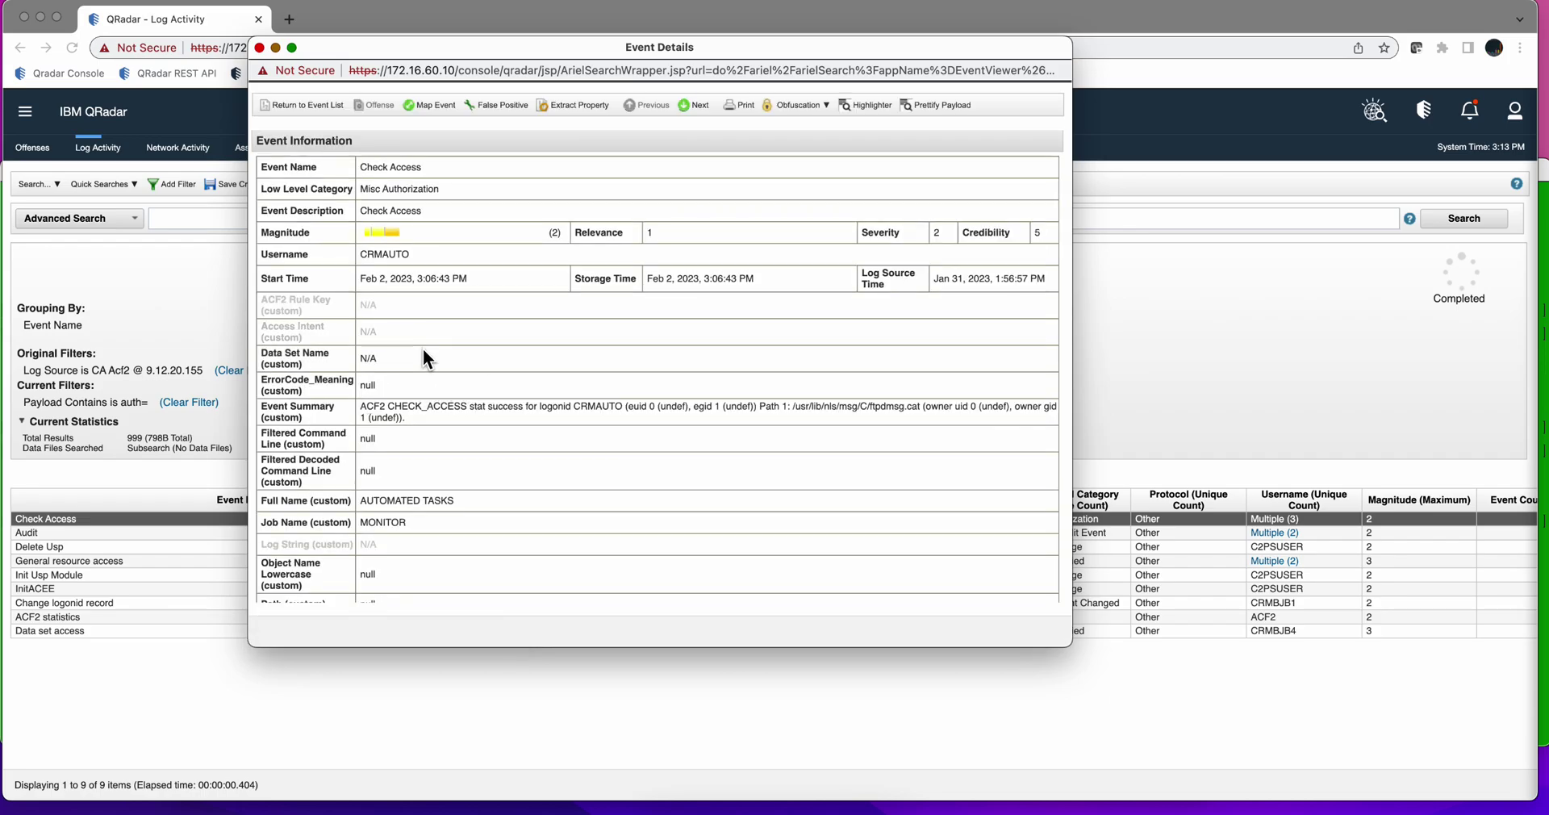
Highlight 'auth=' in the event's payload information, then close the event details.
{"action": "scroll", "coordinate": [405, 347], "scroll_direction": "down", "scroll_amount": 2}
{"action": "scroll", "coordinate": [408, 355], "scroll_direction": "down", "scroll_amount": 3}
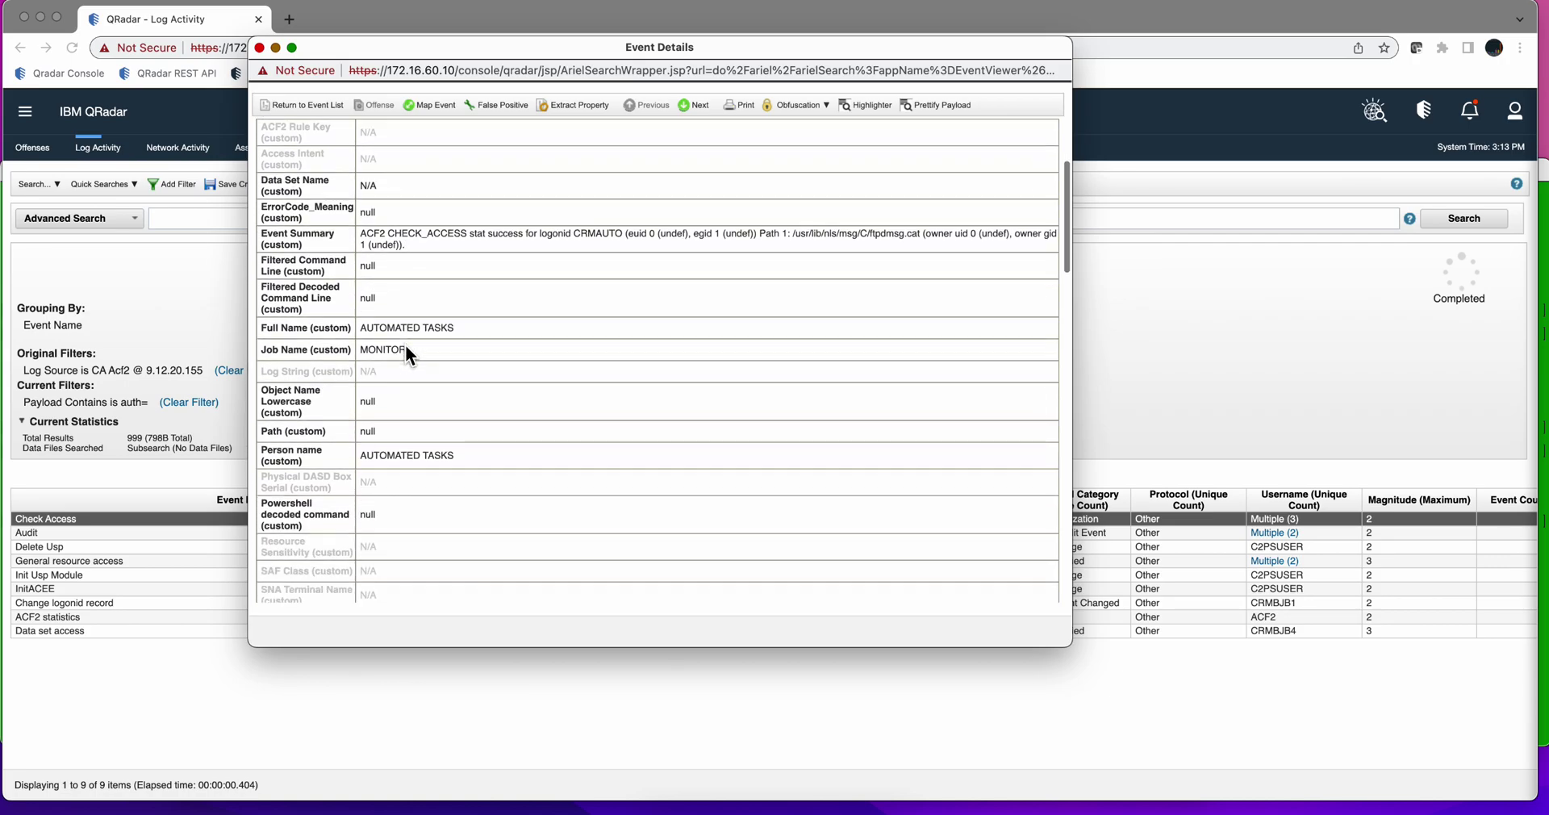
{"action": "scroll", "coordinate": [406, 349], "scroll_direction": "down", "scroll_amount": 5}
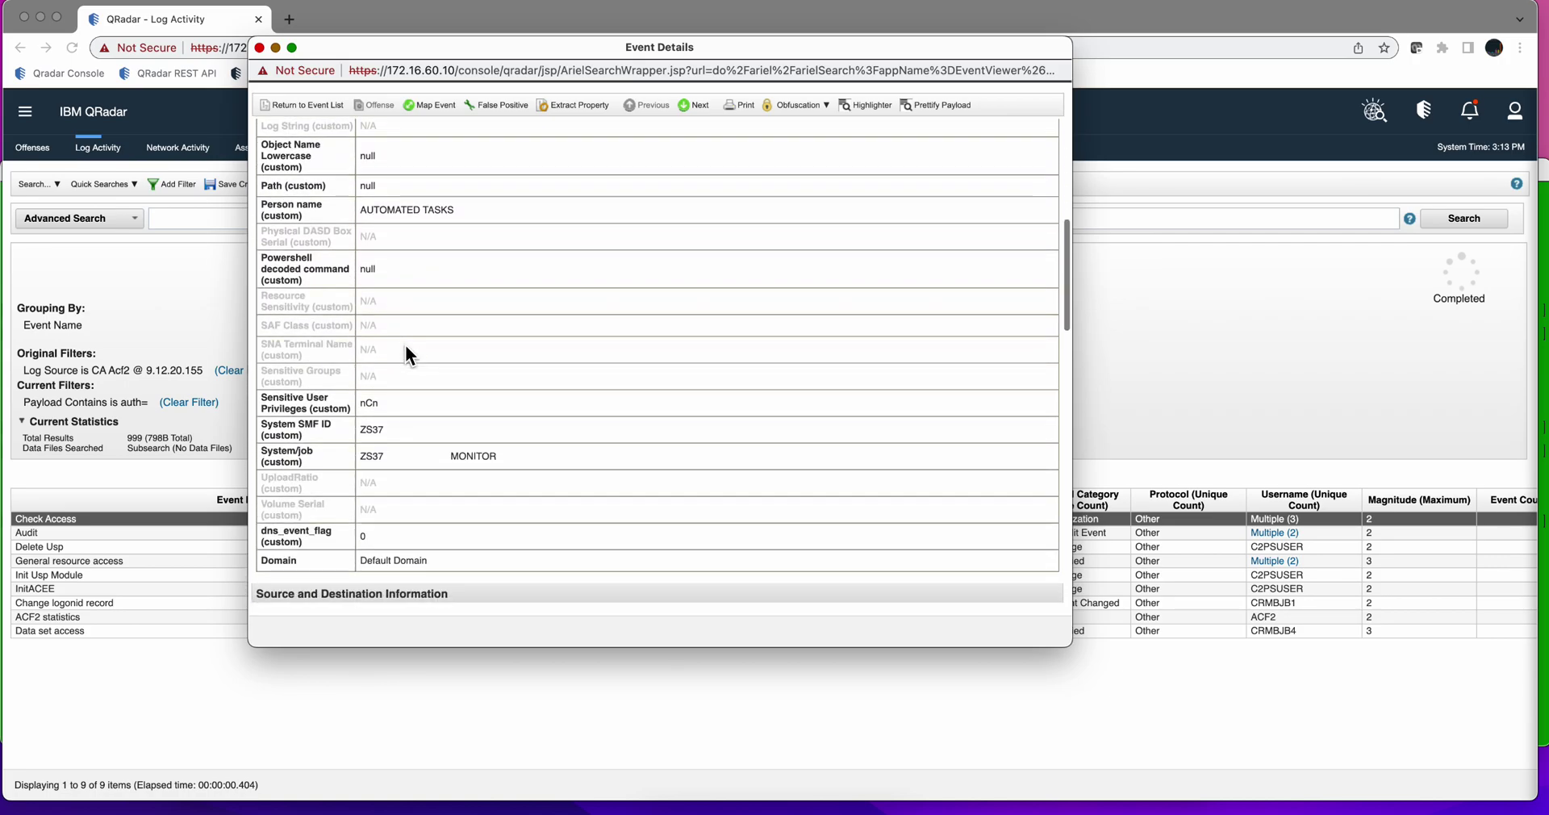
{"action": "scroll", "coordinate": [405, 345], "scroll_direction": "down", "scroll_amount": 2}
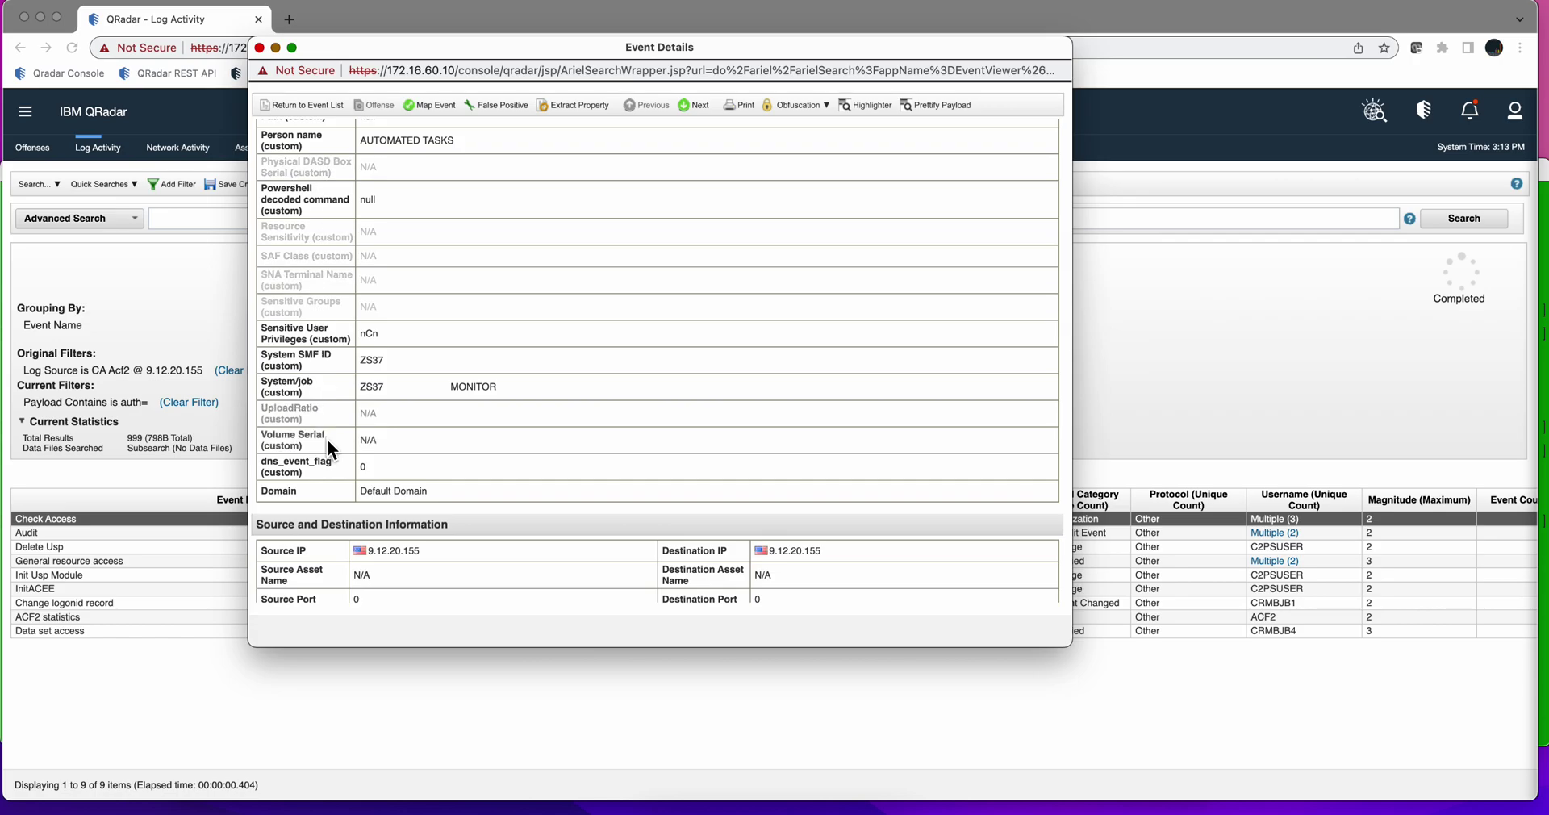
{"action": "scroll", "coordinate": [508, 395], "scroll_direction": "down", "scroll_amount": 2}
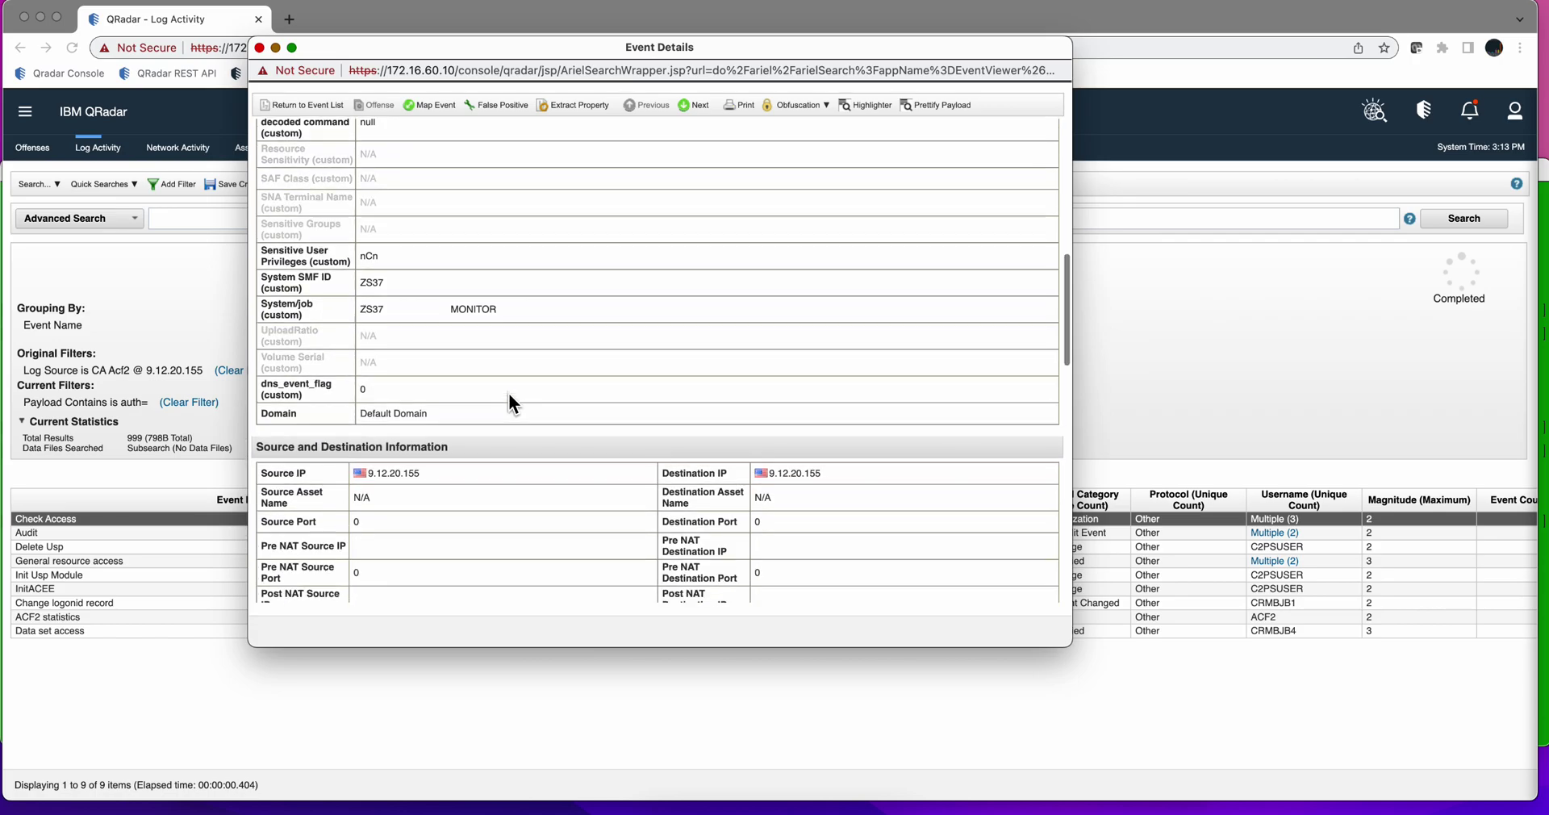
{"action": "scroll", "coordinate": [508, 395], "scroll_direction": "down", "scroll_amount": 8}
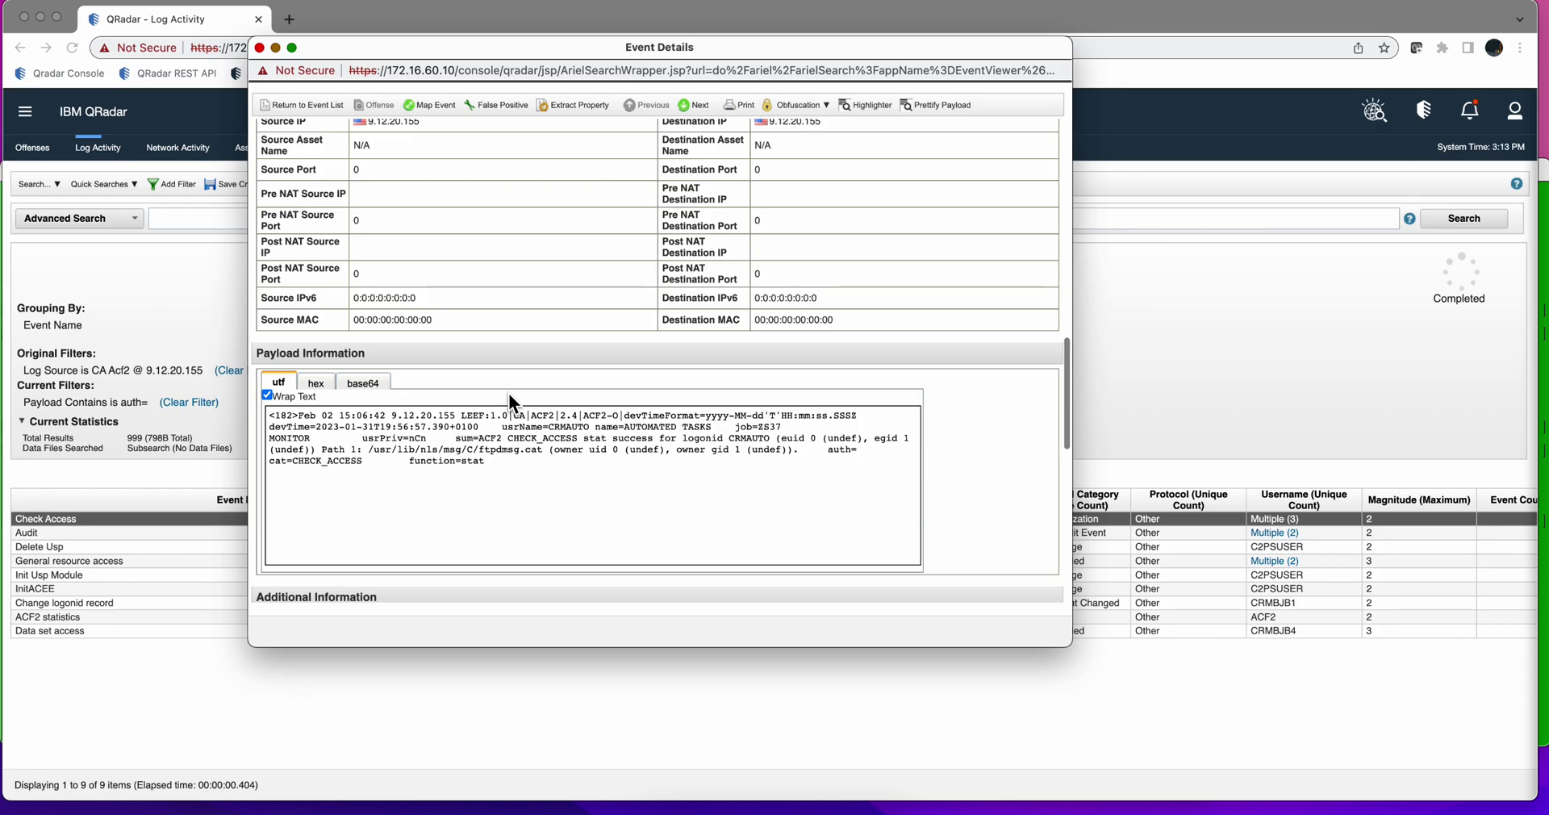
{"action": "left_click_drag", "start_coordinate": [829, 438], "coordinate": [856, 438]}
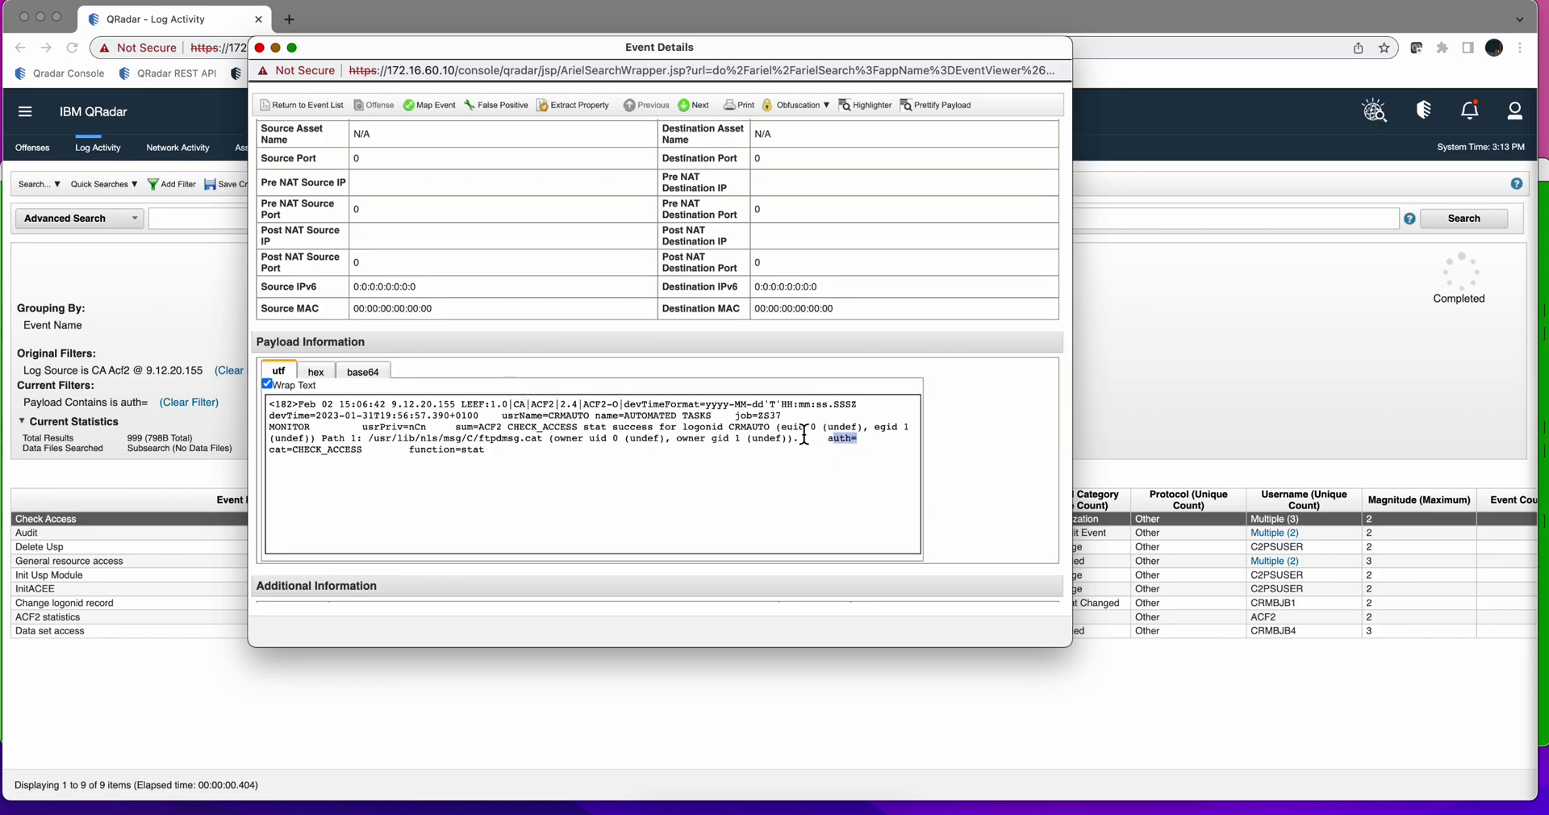
{"action": "left_click", "coordinate": [833, 442]}
{"action": "left_click_drag", "start_coordinate": [828, 438], "coordinate": [858, 438]}
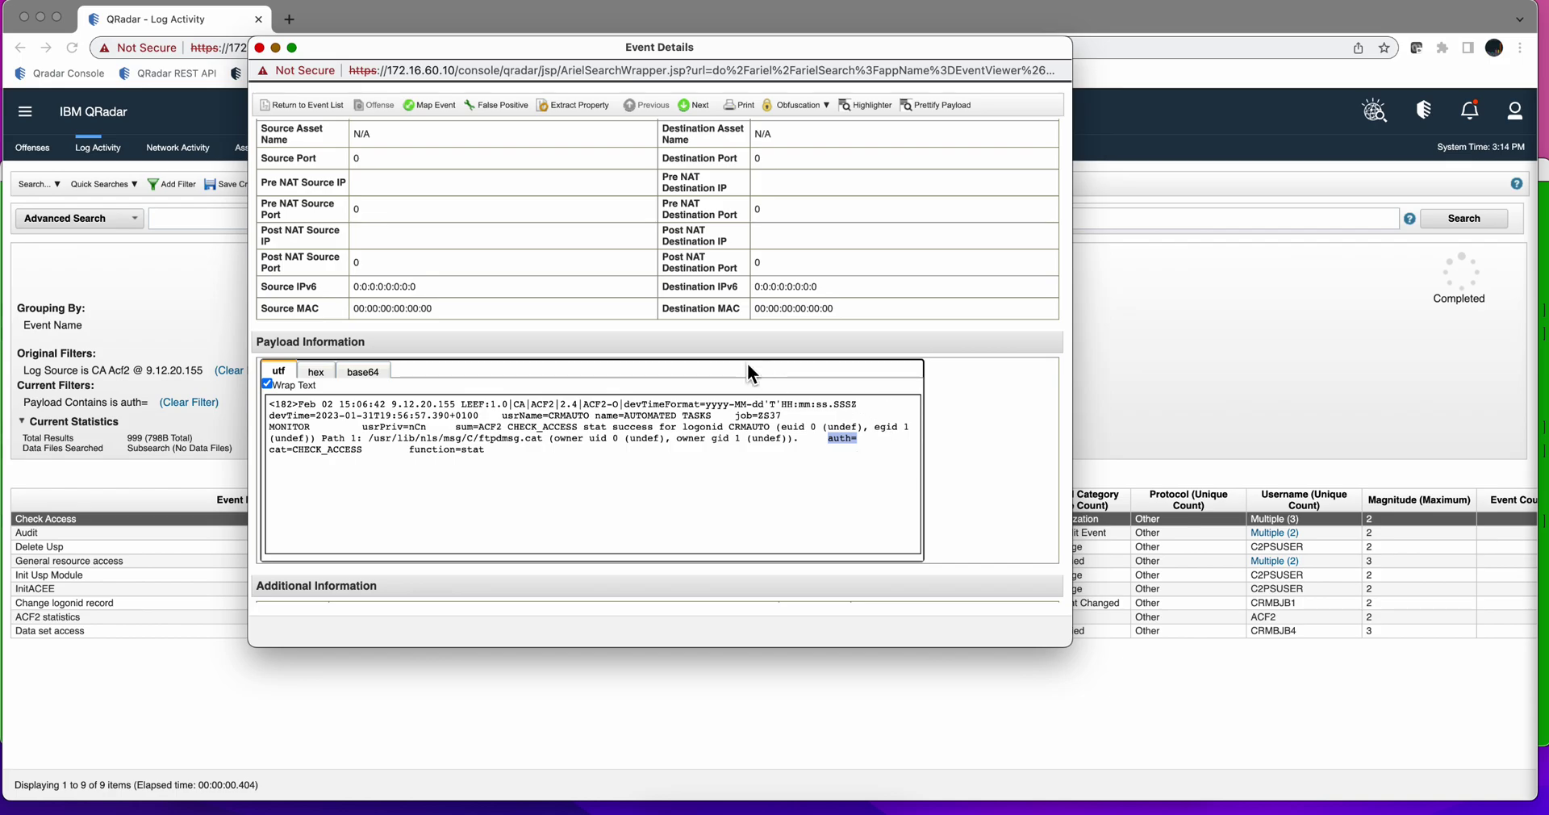
{"action": "left_click", "coordinate": [259, 48]}
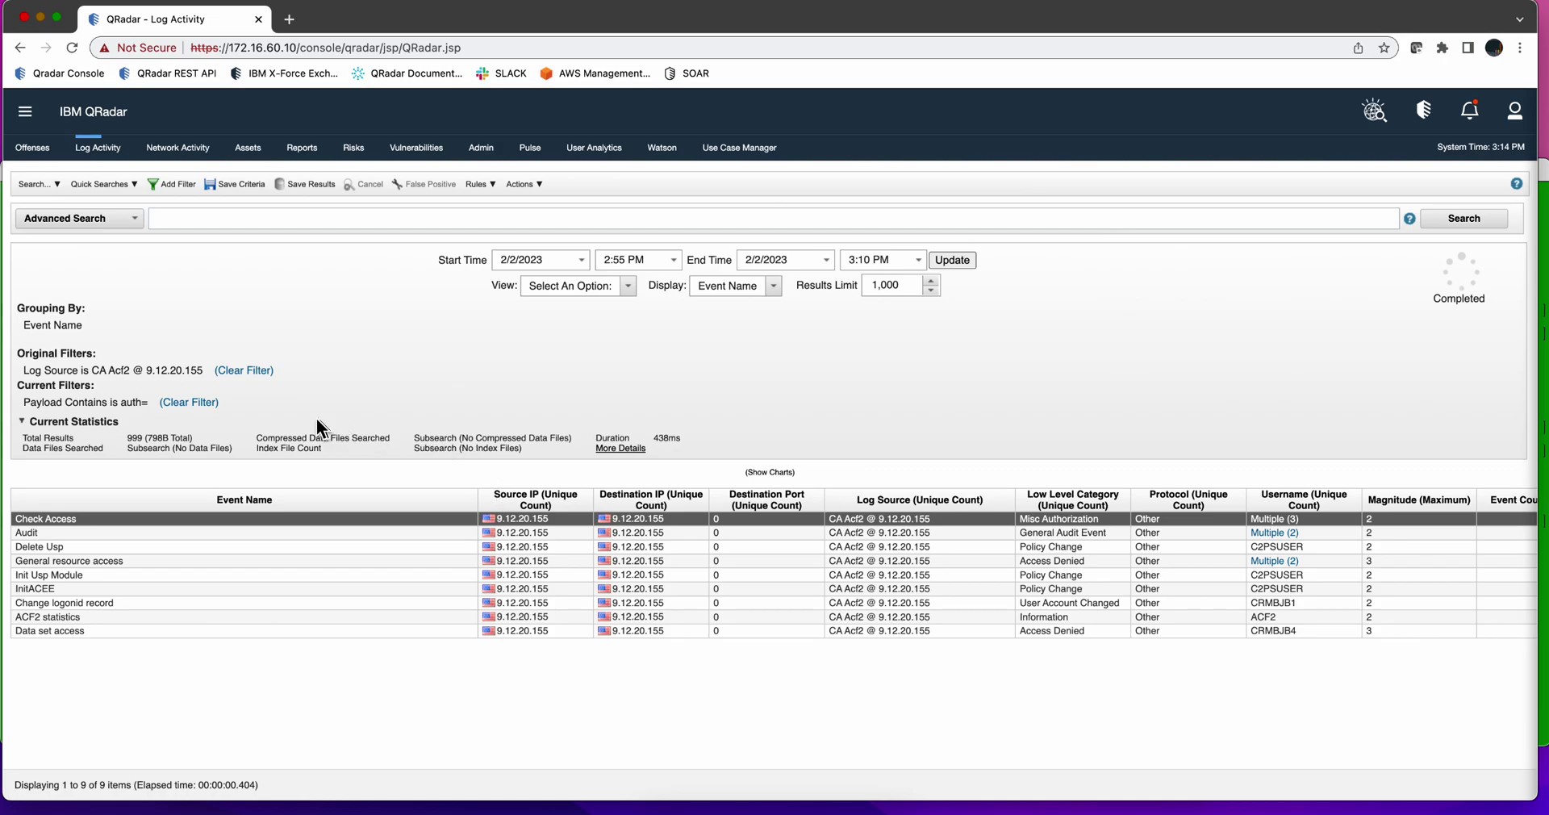
Replace the 'auth=' payload filter with Payload Contains is 'auth=NON_CNCL'.
{"action": "left_click", "coordinate": [47, 182]}
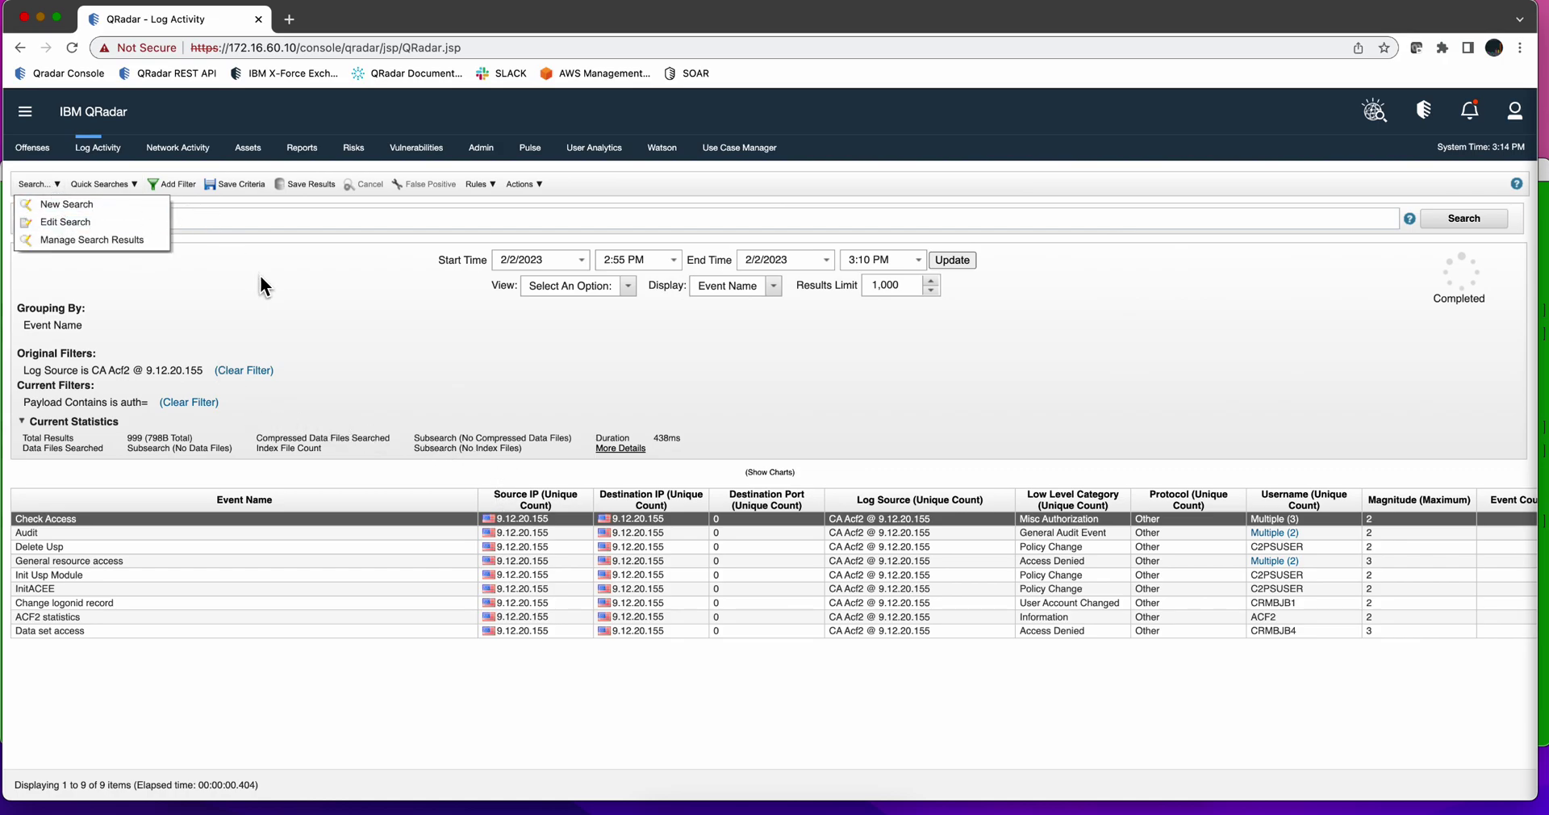
{"action": "left_click", "coordinate": [192, 402]}
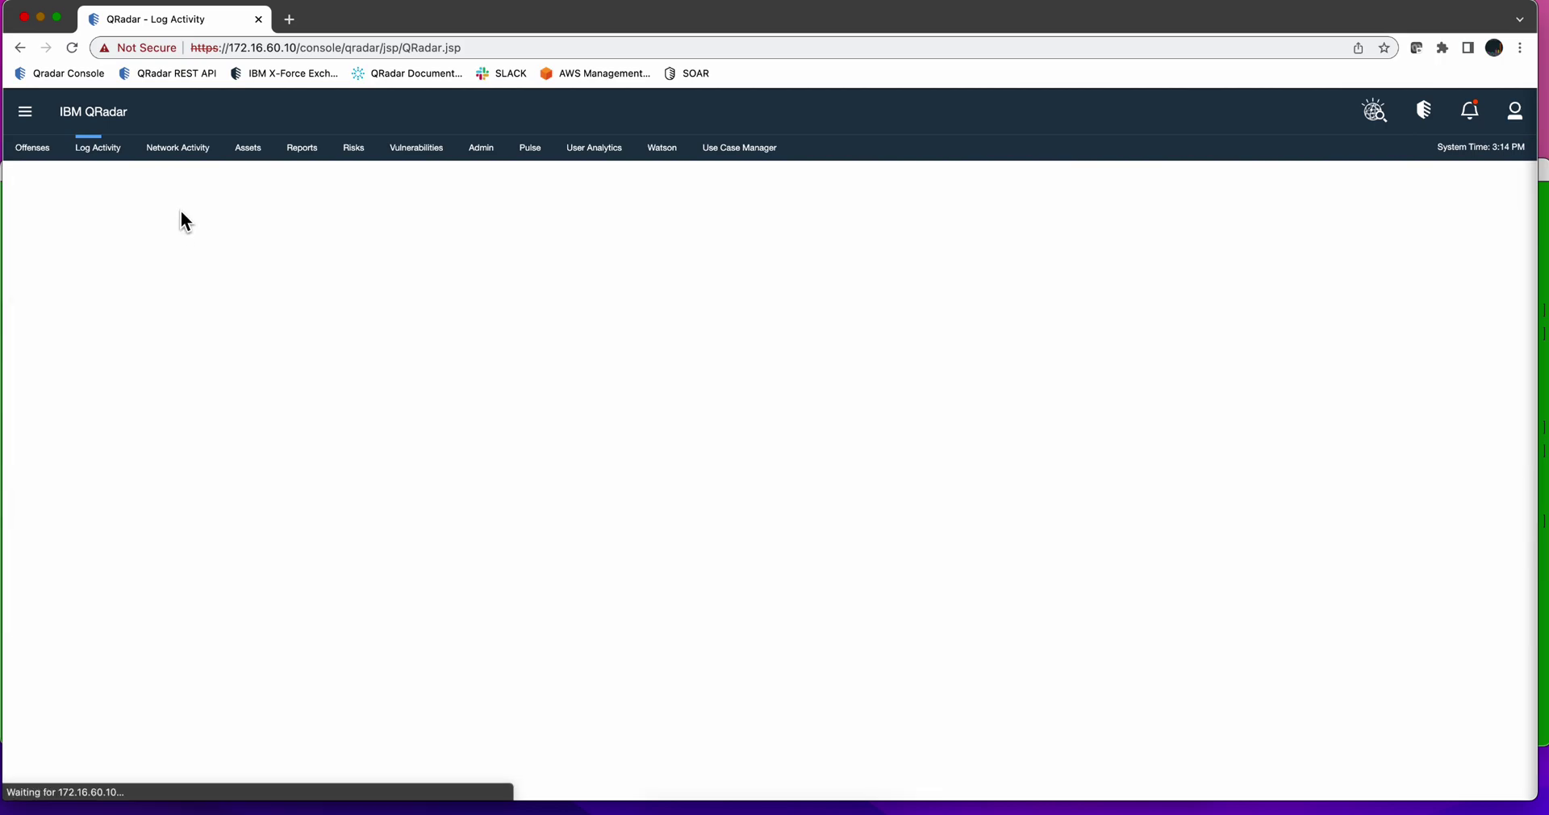
{"action": "left_click", "coordinate": [177, 184]}
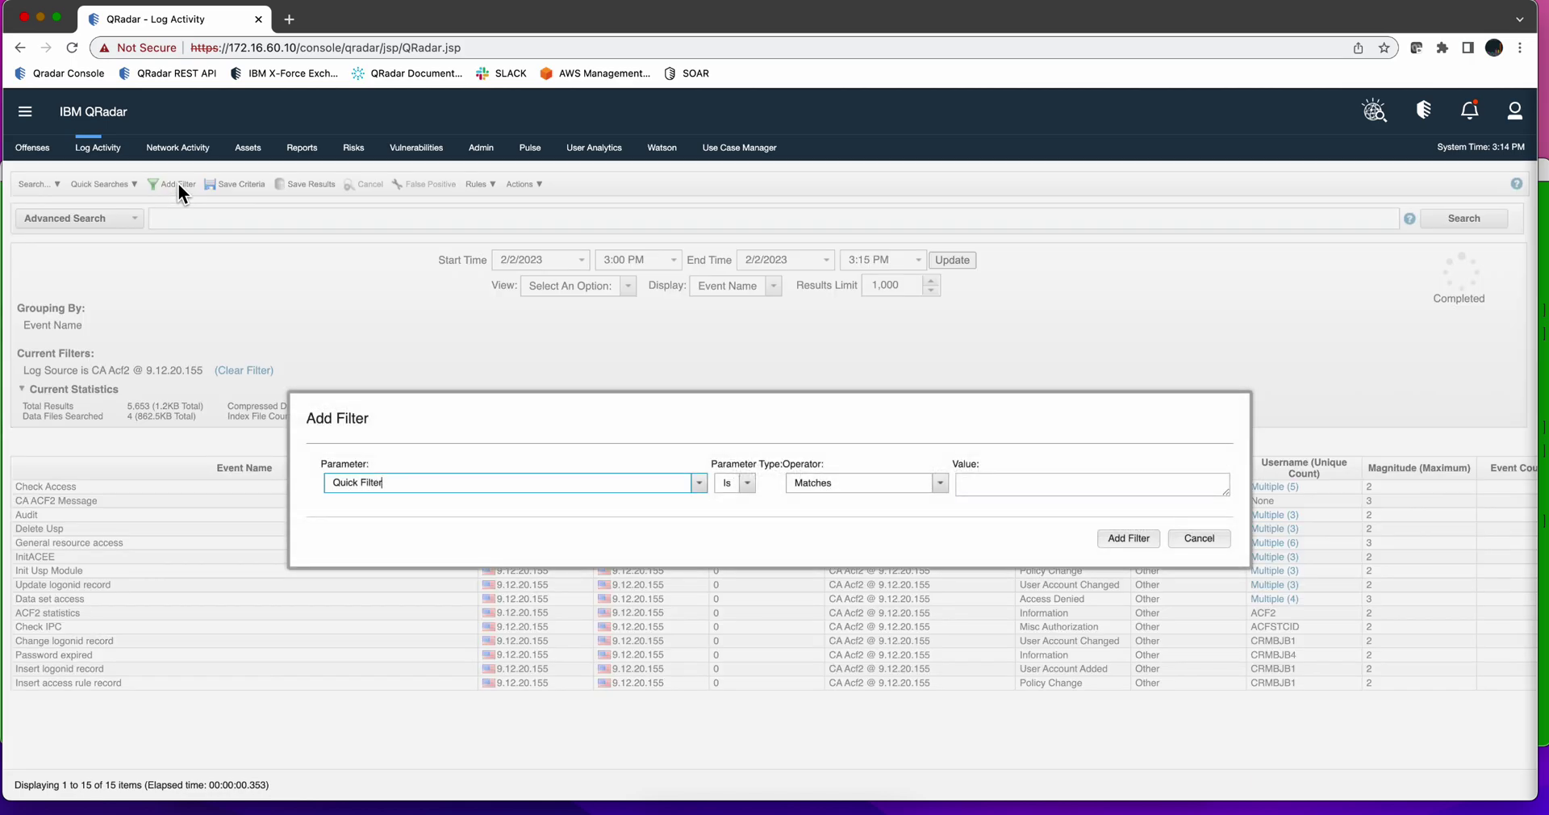
{"action": "left_click_drag", "start_coordinate": [388, 483], "coordinate": [292, 483]}
{"action": "type", "text": "paylo"}
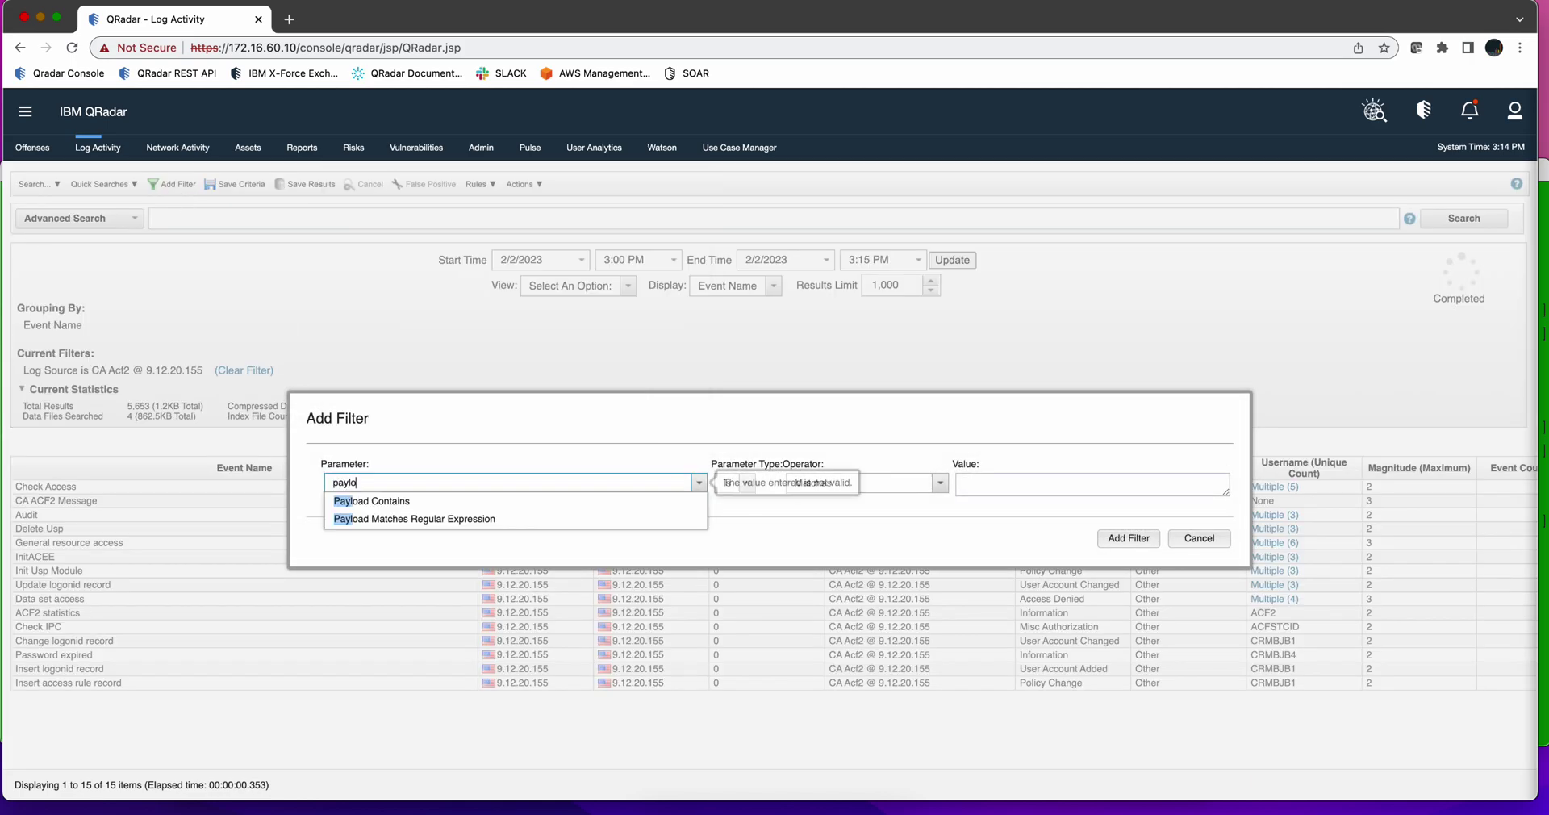
{"action": "left_click", "coordinate": [341, 501]}
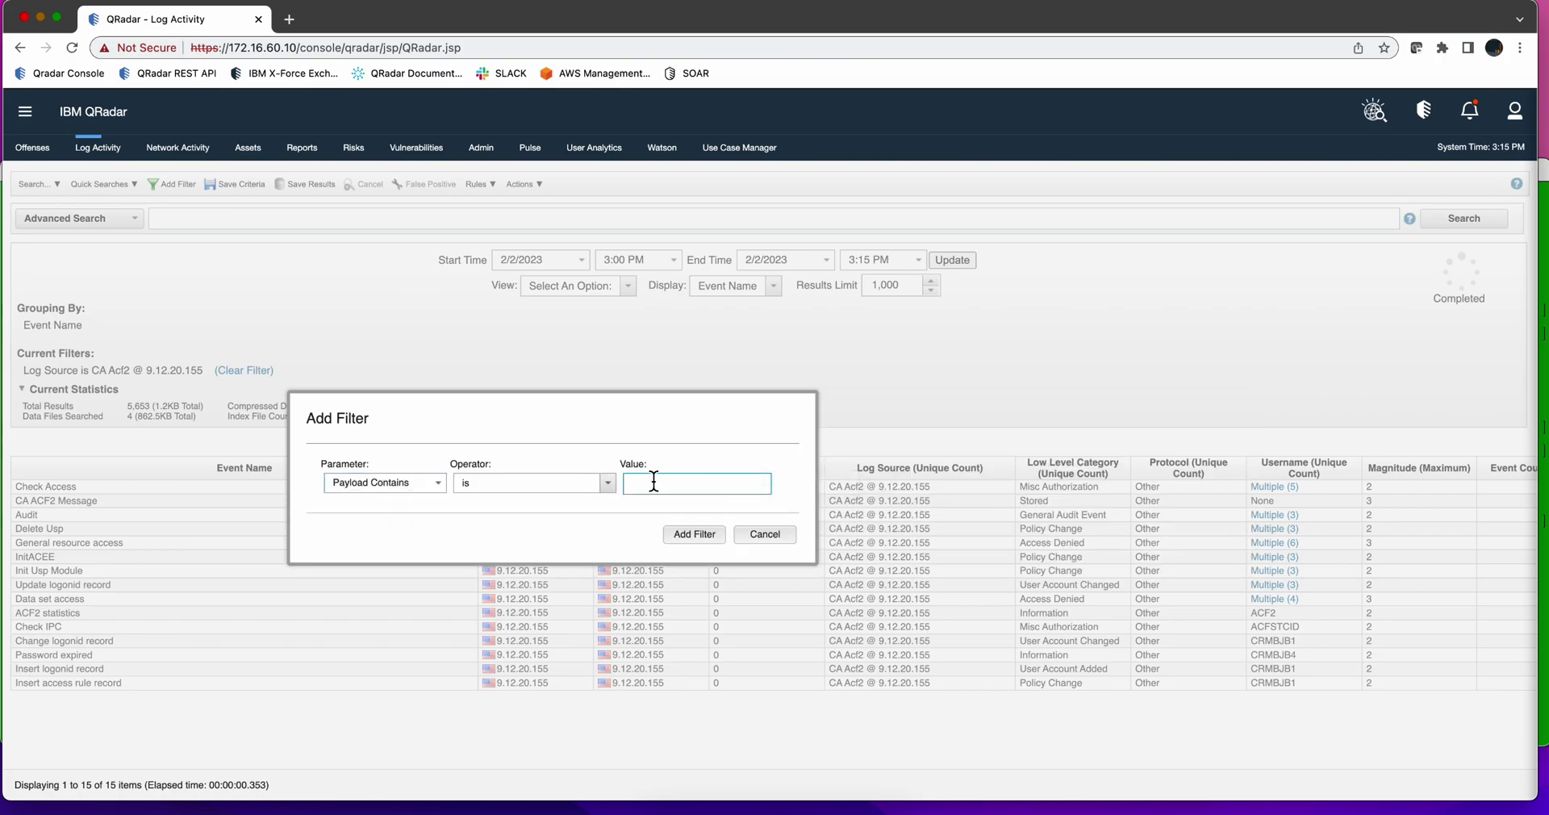
{"action": "type", "text": "auth=NO"}
{"action": "type", "text": "N_CM"}
{"action": "key", "text": "BackSpace"}
{"action": "type", "text": "NCL"}
{"action": "left_click", "coordinate": [699, 536]}
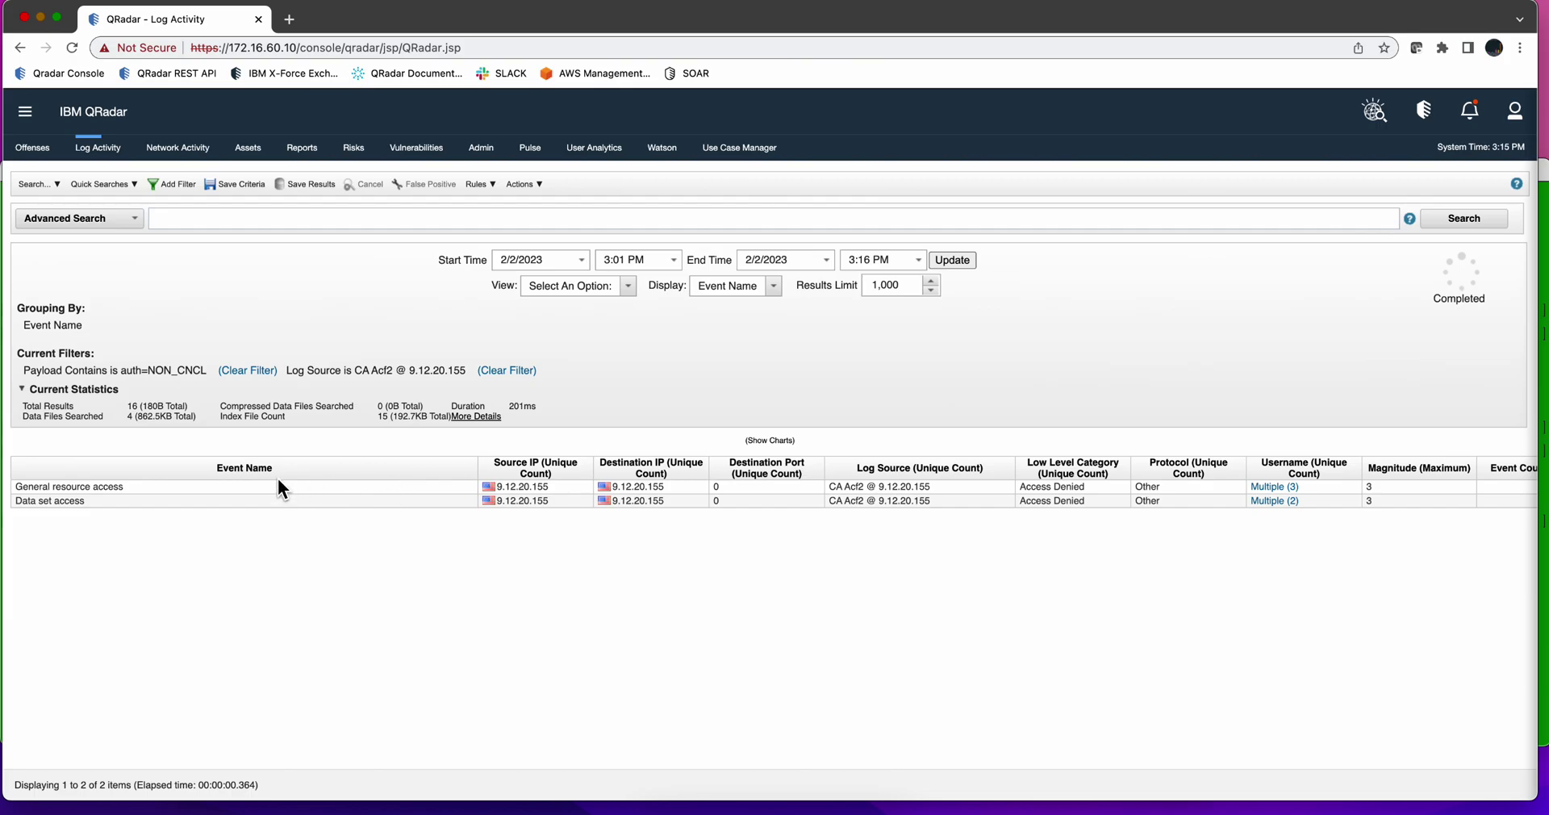
Open the first General resource access event and view its payload containing auth=NON_CNCL.
{"action": "double_click", "coordinate": [178, 485]}
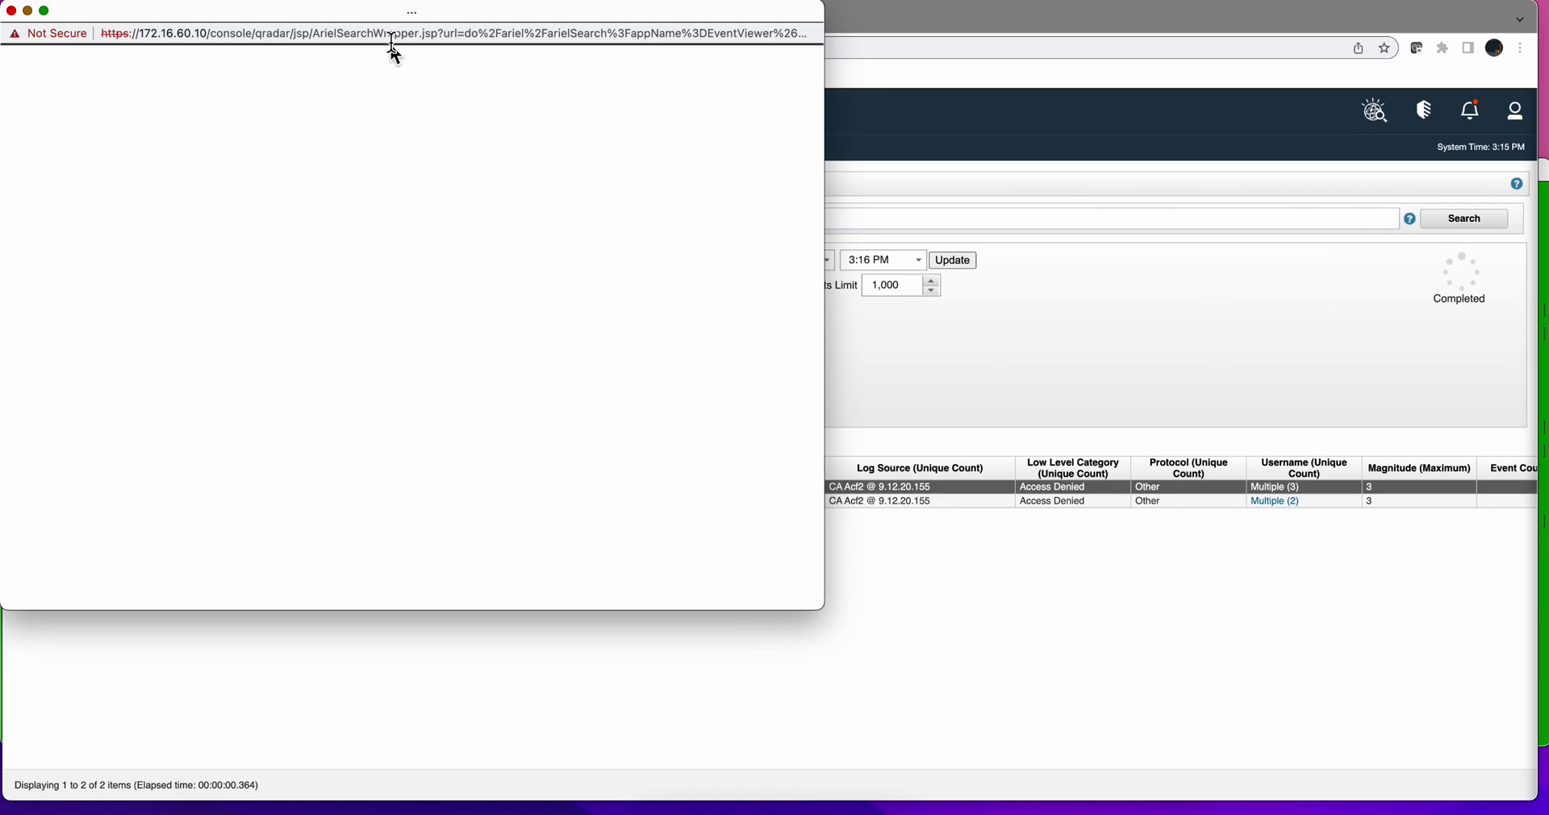
{"action": "left_click_drag", "start_coordinate": [384, 12], "coordinate": [709, 156]}
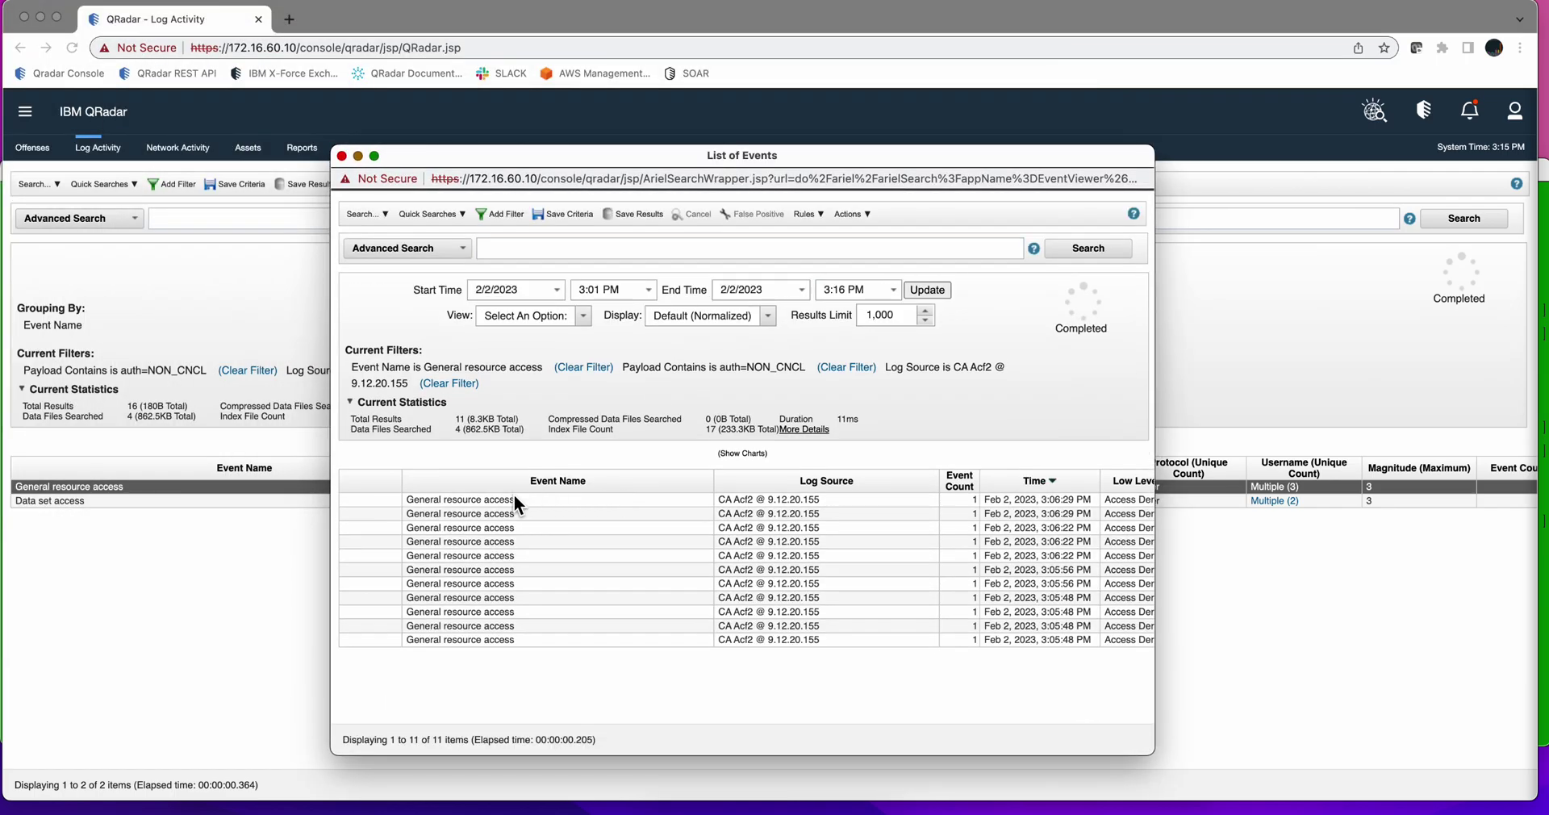
{"action": "double_click", "coordinate": [509, 497]}
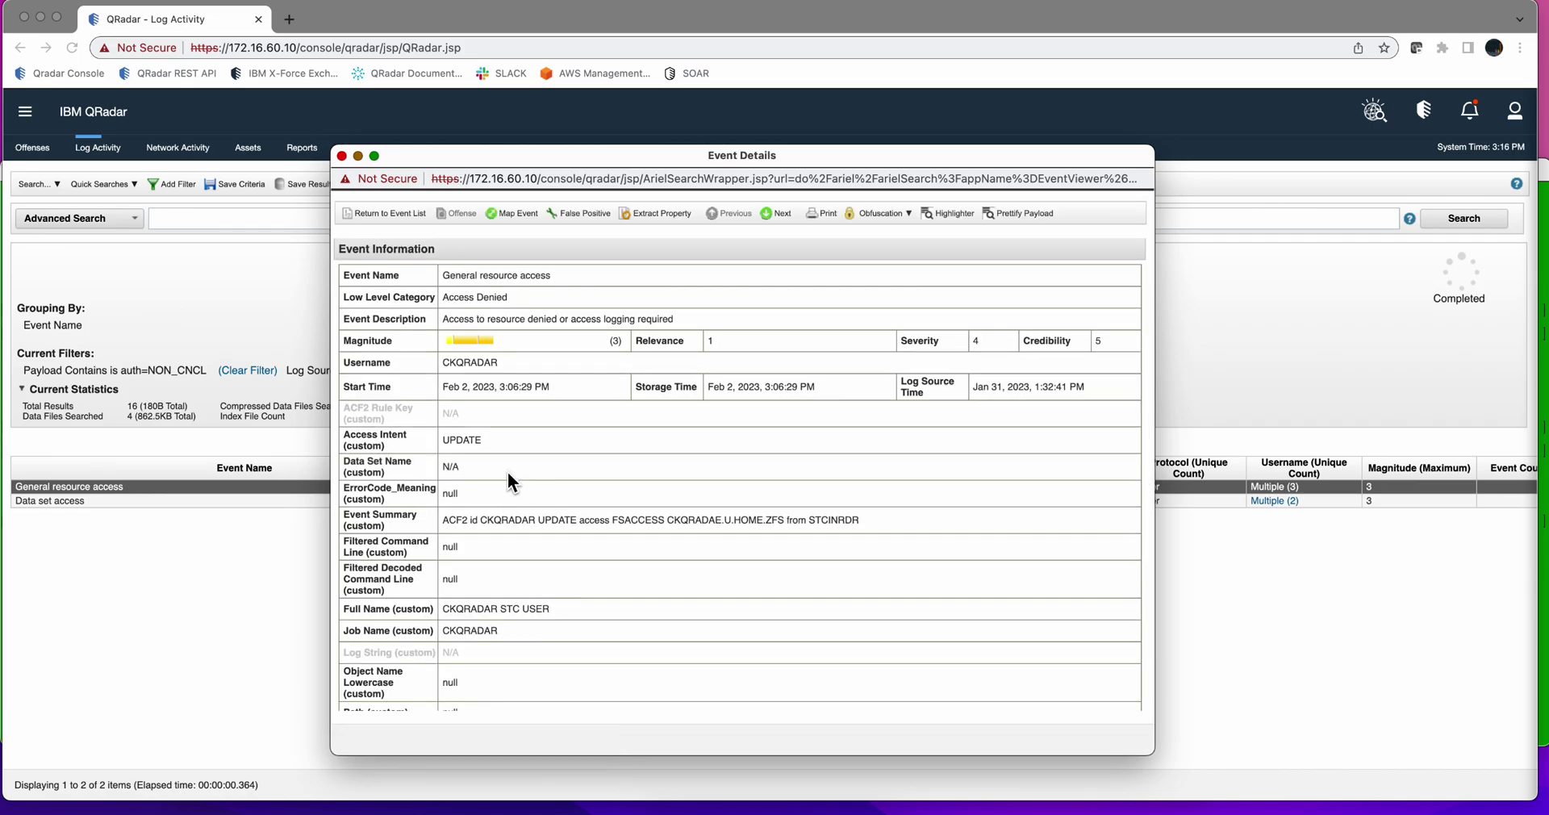
{"action": "scroll", "coordinate": [507, 476], "scroll_direction": "down", "scroll_amount": 10}
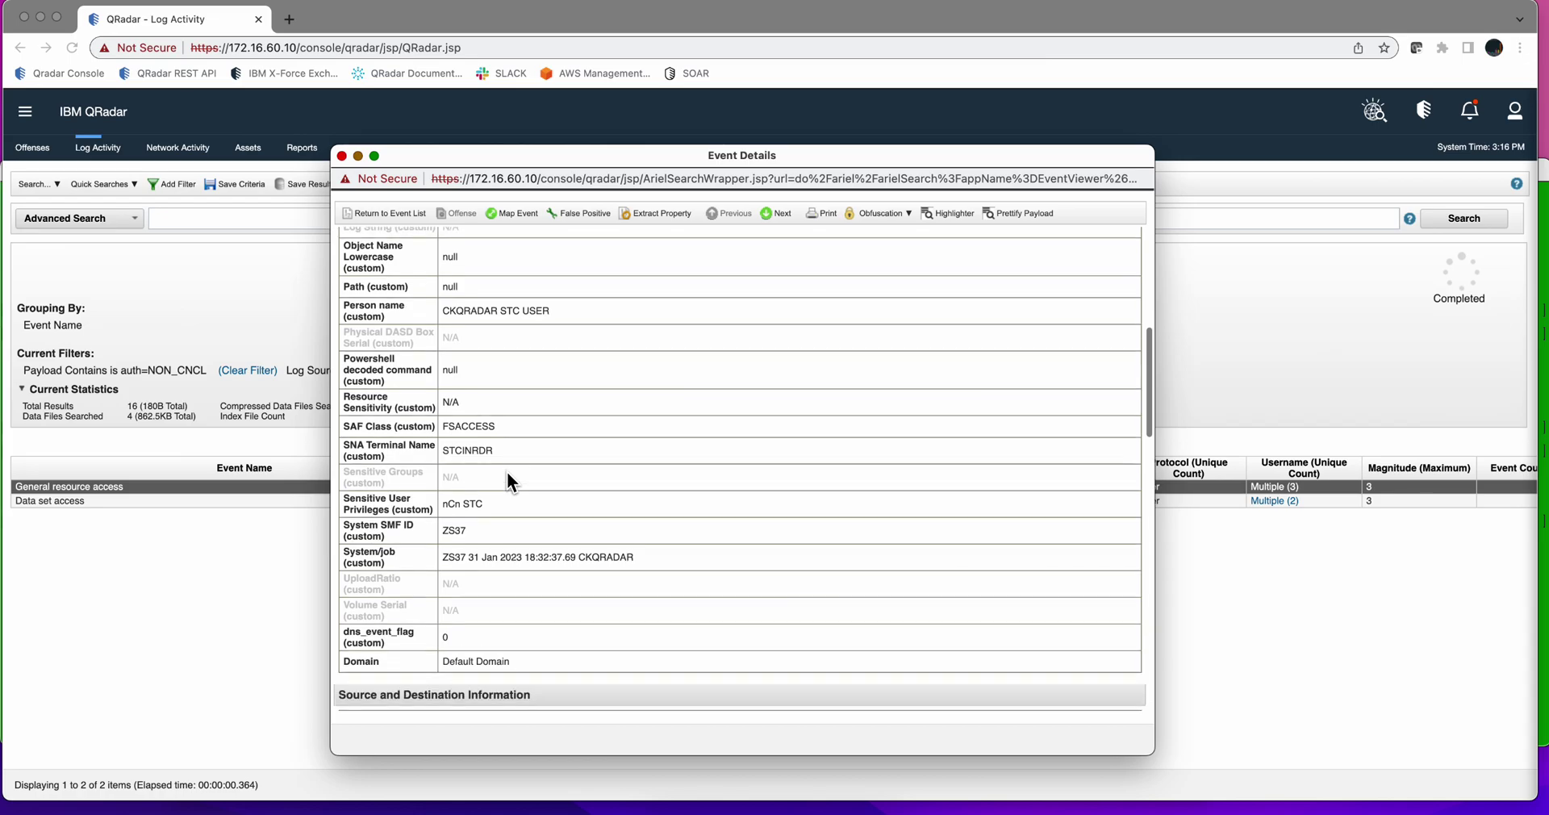
{"action": "scroll", "coordinate": [419, 468], "scroll_direction": "down", "scroll_amount": 10}
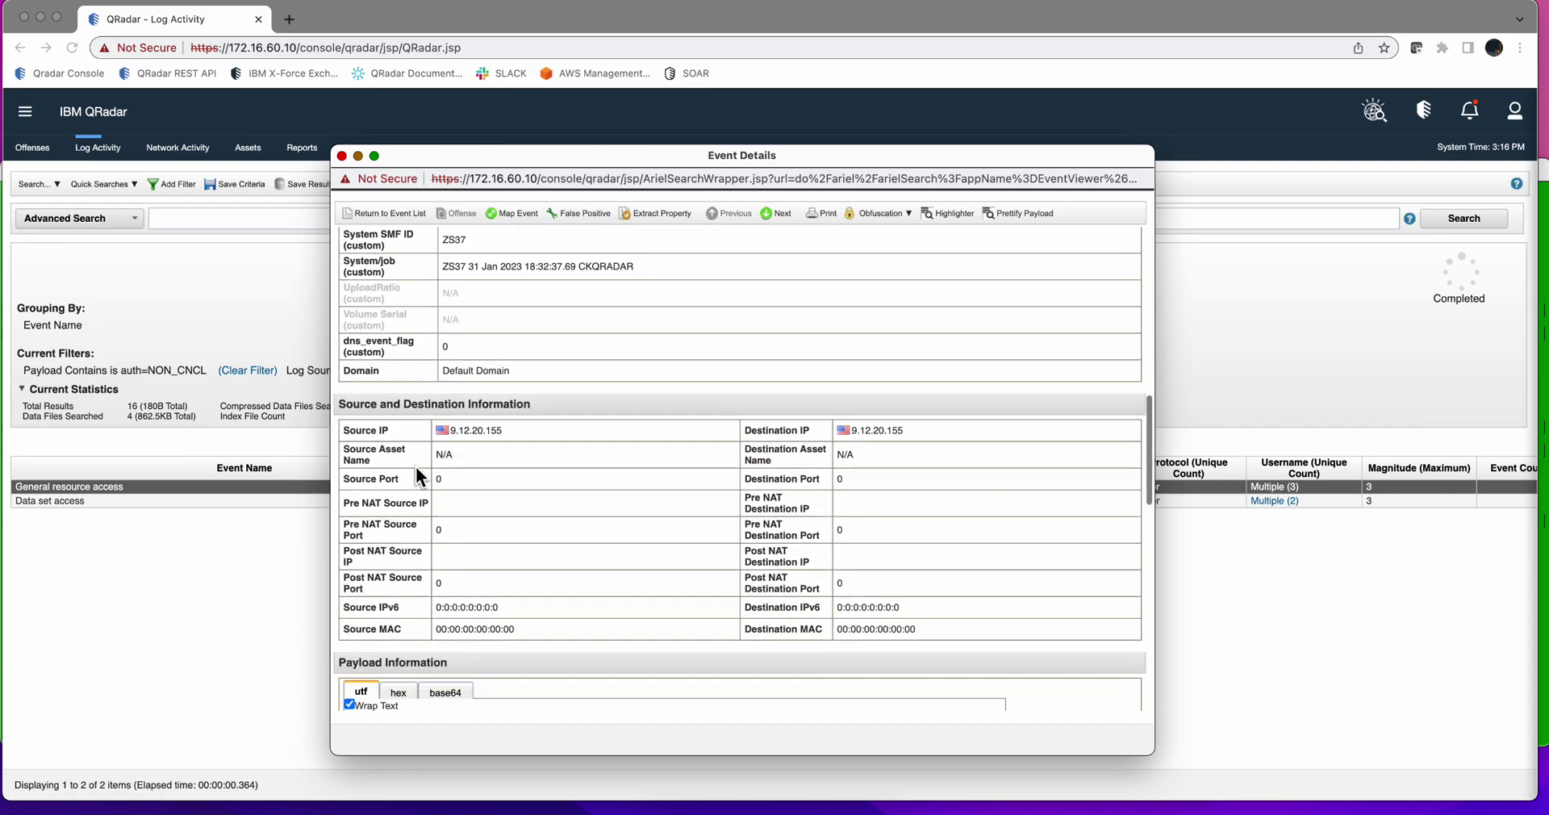
{"action": "scroll", "coordinate": [415, 466], "scroll_direction": "down", "scroll_amount": 4}
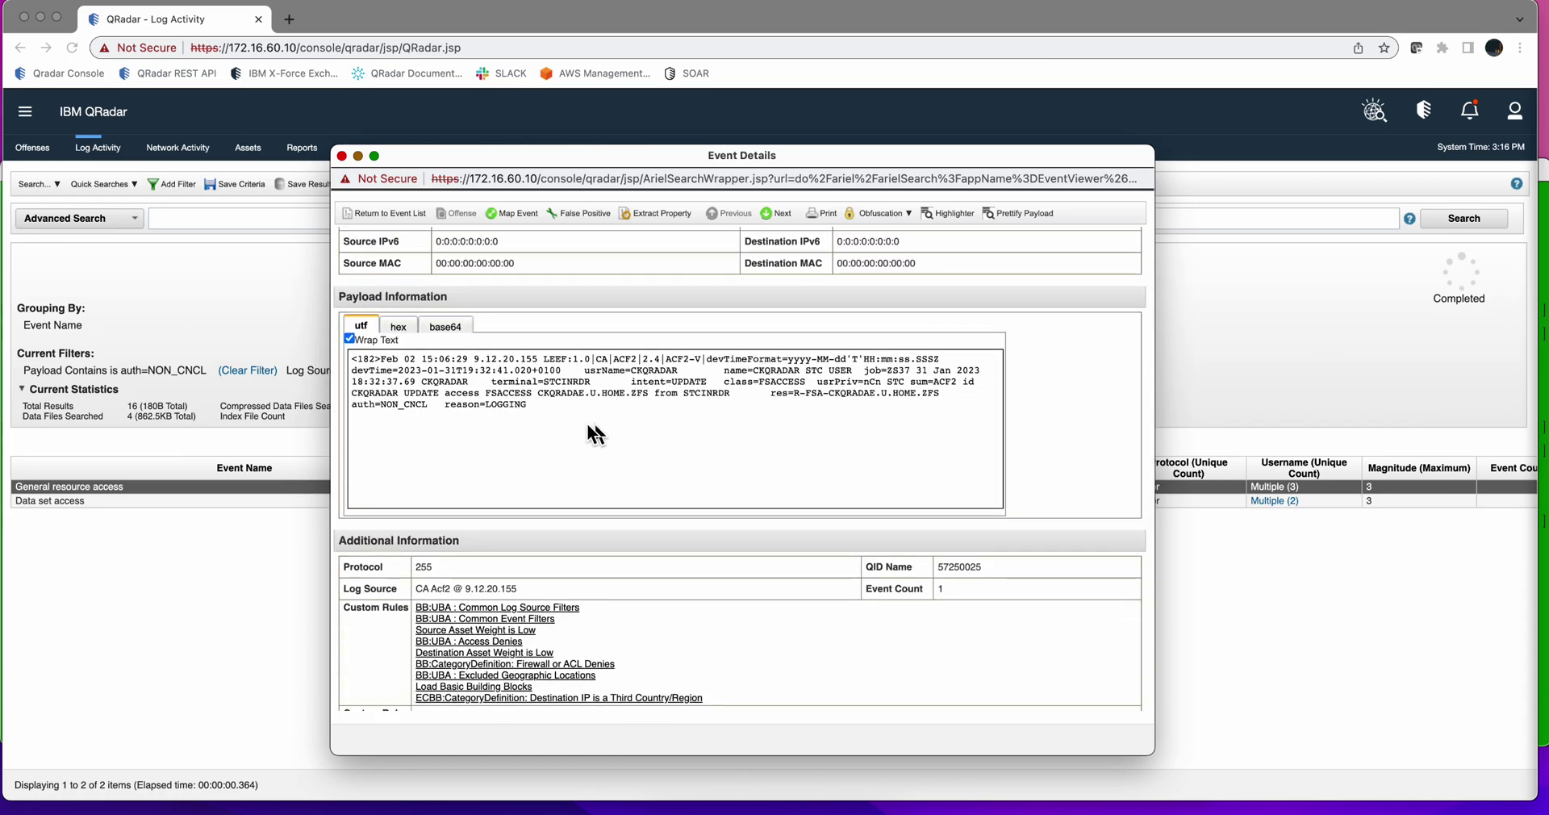
{"action": "left_click_drag", "start_coordinate": [428, 404], "coordinate": [352, 399]}
{"action": "left_click", "coordinate": [386, 425]}
Extract a new custom property 'ACF2 Auth', enabled for rules, forwarding profiles and search indexing.
{"action": "left_click", "coordinate": [660, 210]}
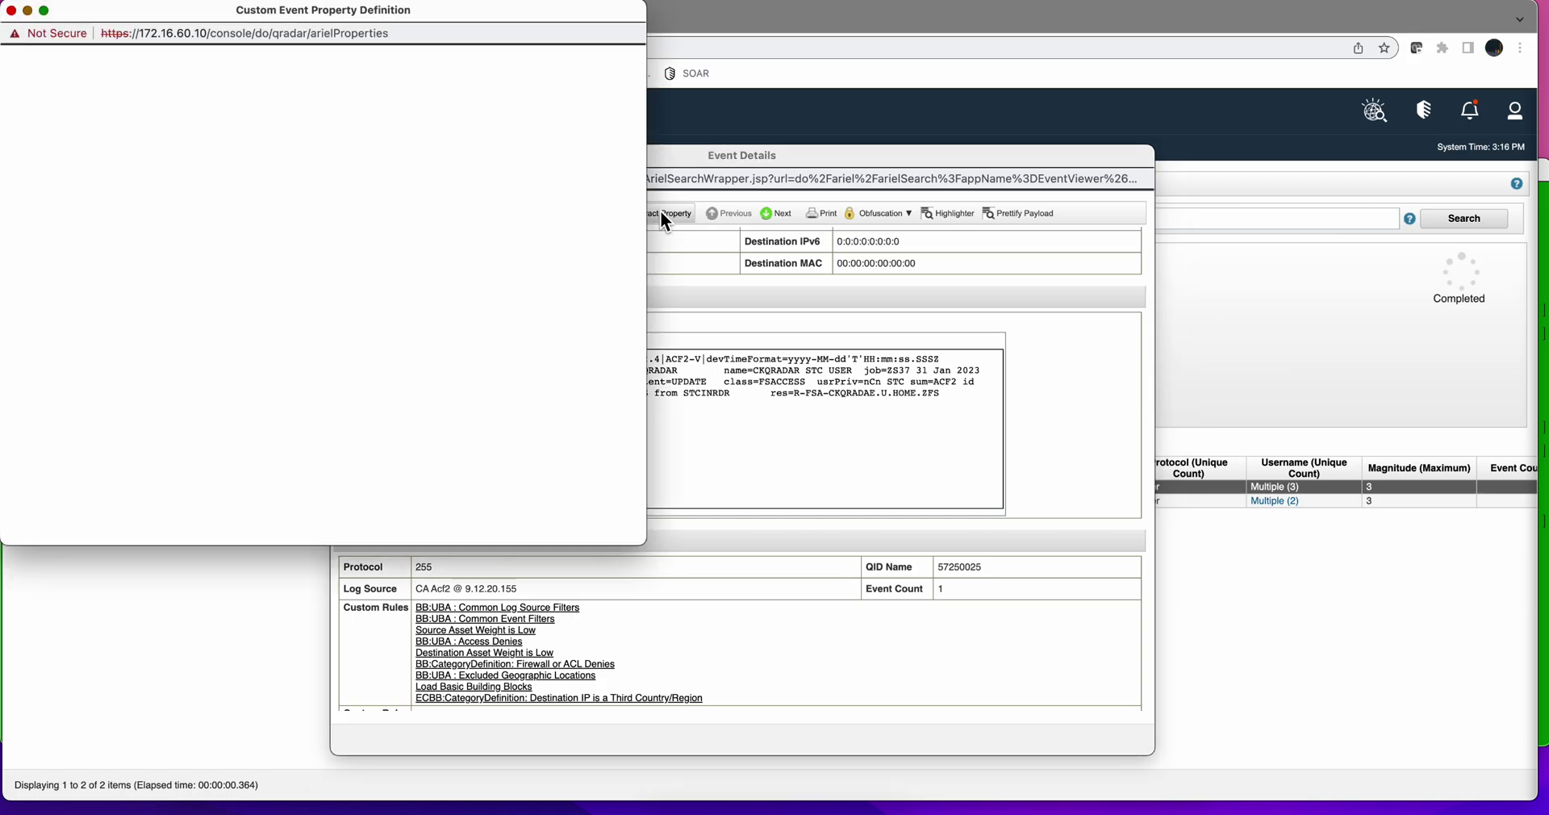
{"action": "left_click_drag", "start_coordinate": [472, 5], "coordinate": [991, 207]}
{"action": "scroll", "coordinate": [689, 439], "scroll_direction": "down", "scroll_amount": 4}
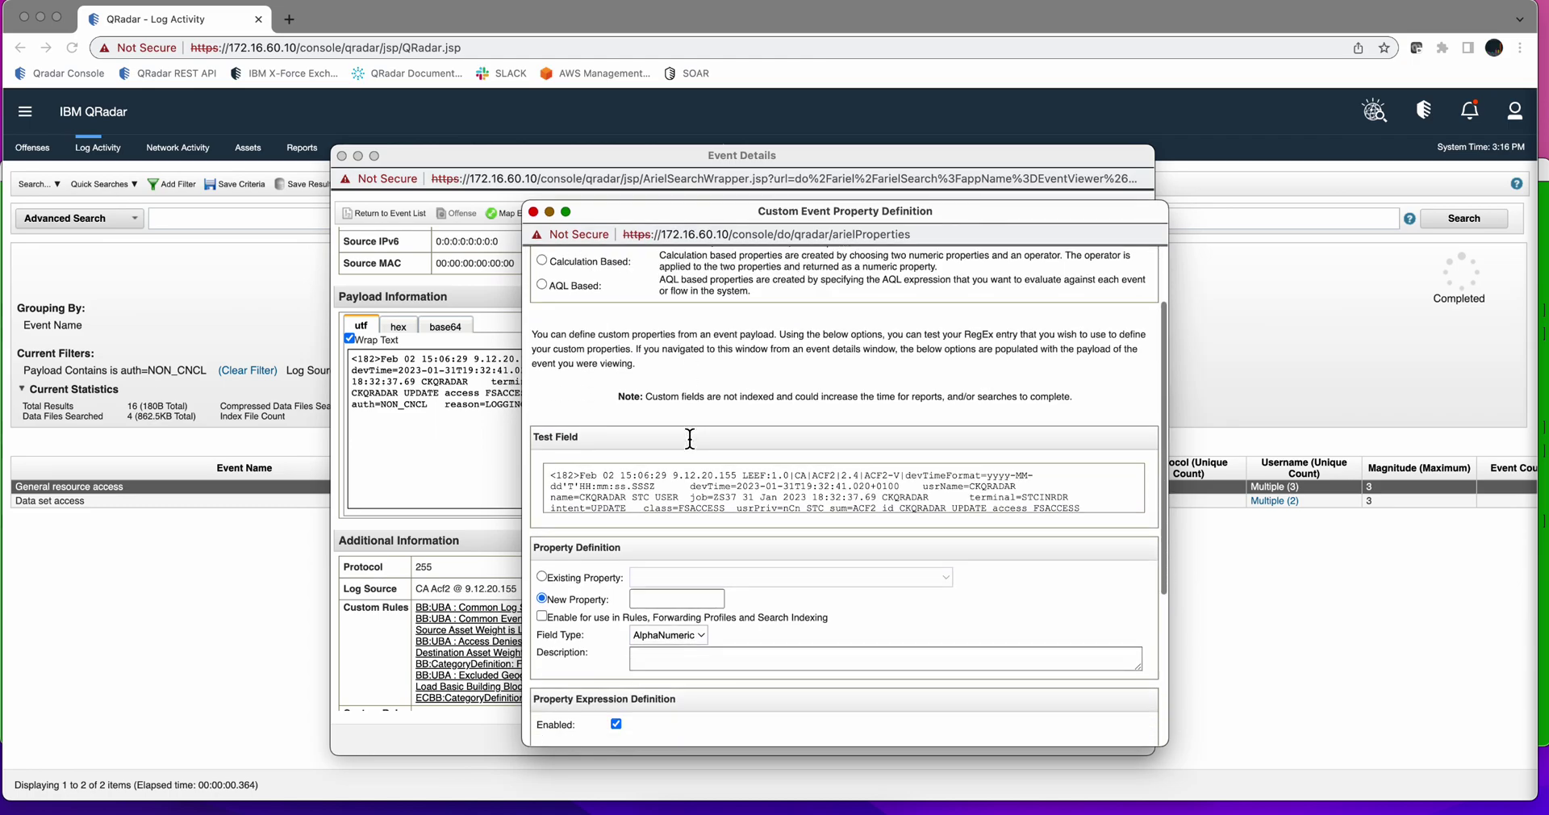
{"action": "scroll", "coordinate": [690, 439], "scroll_direction": "down", "scroll_amount": 2}
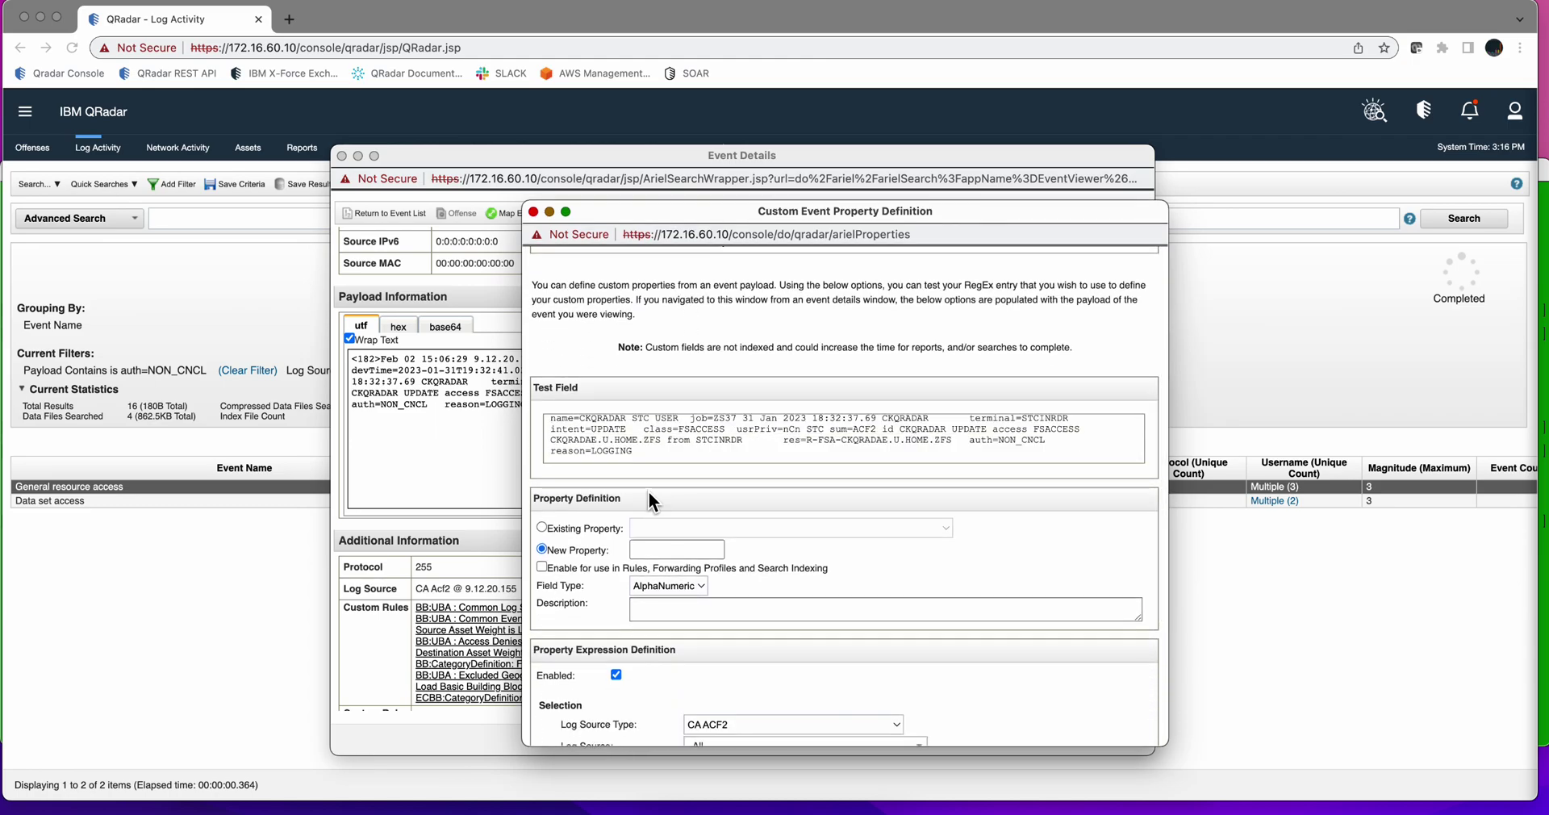
{"action": "left_click", "coordinate": [646, 549]}
{"action": "type", "text": "AC"}
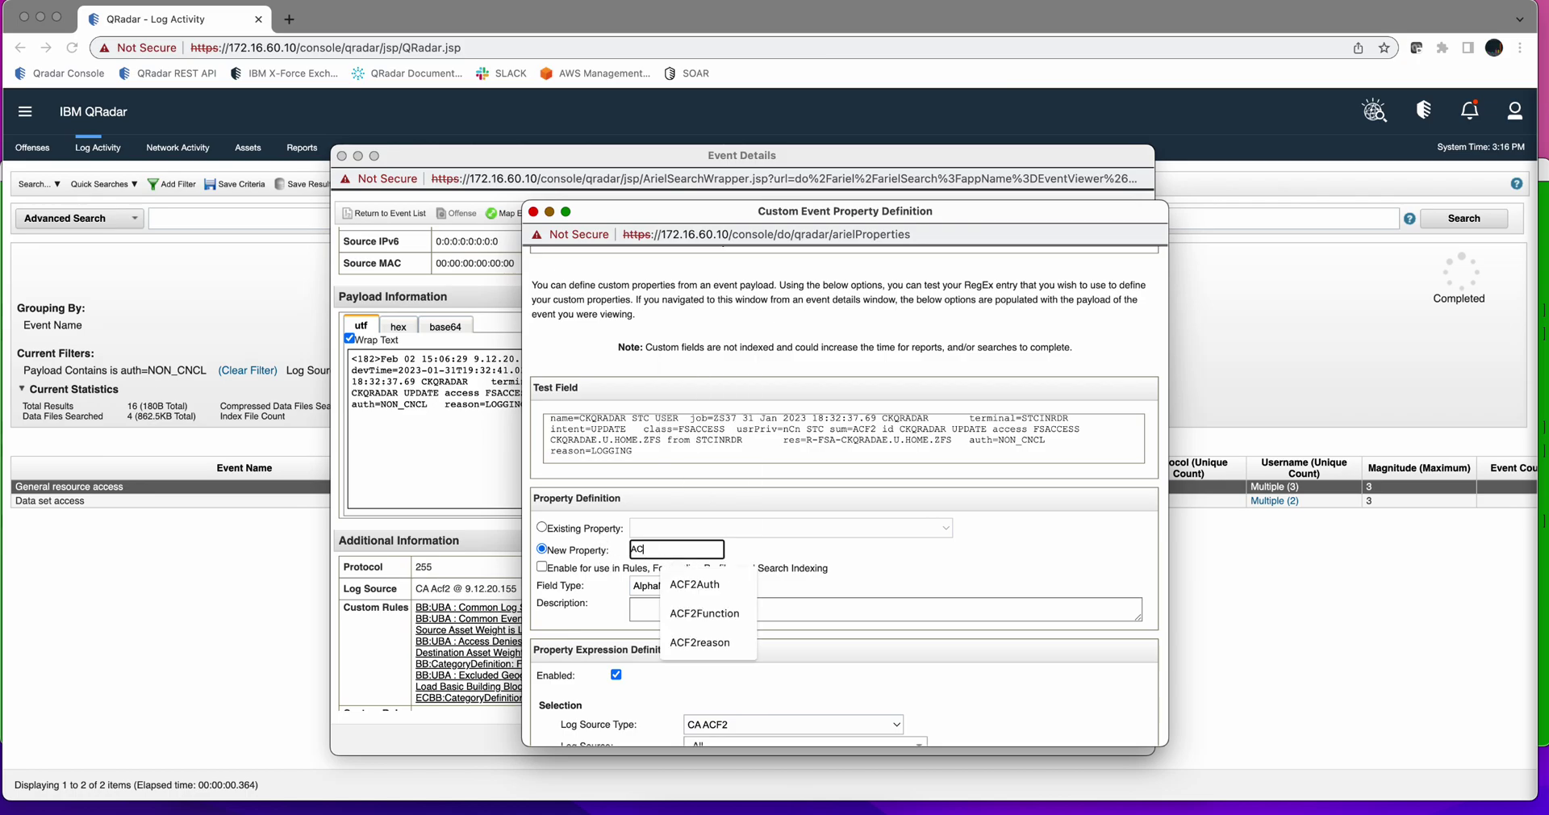
{"action": "type", "text": "F2"}
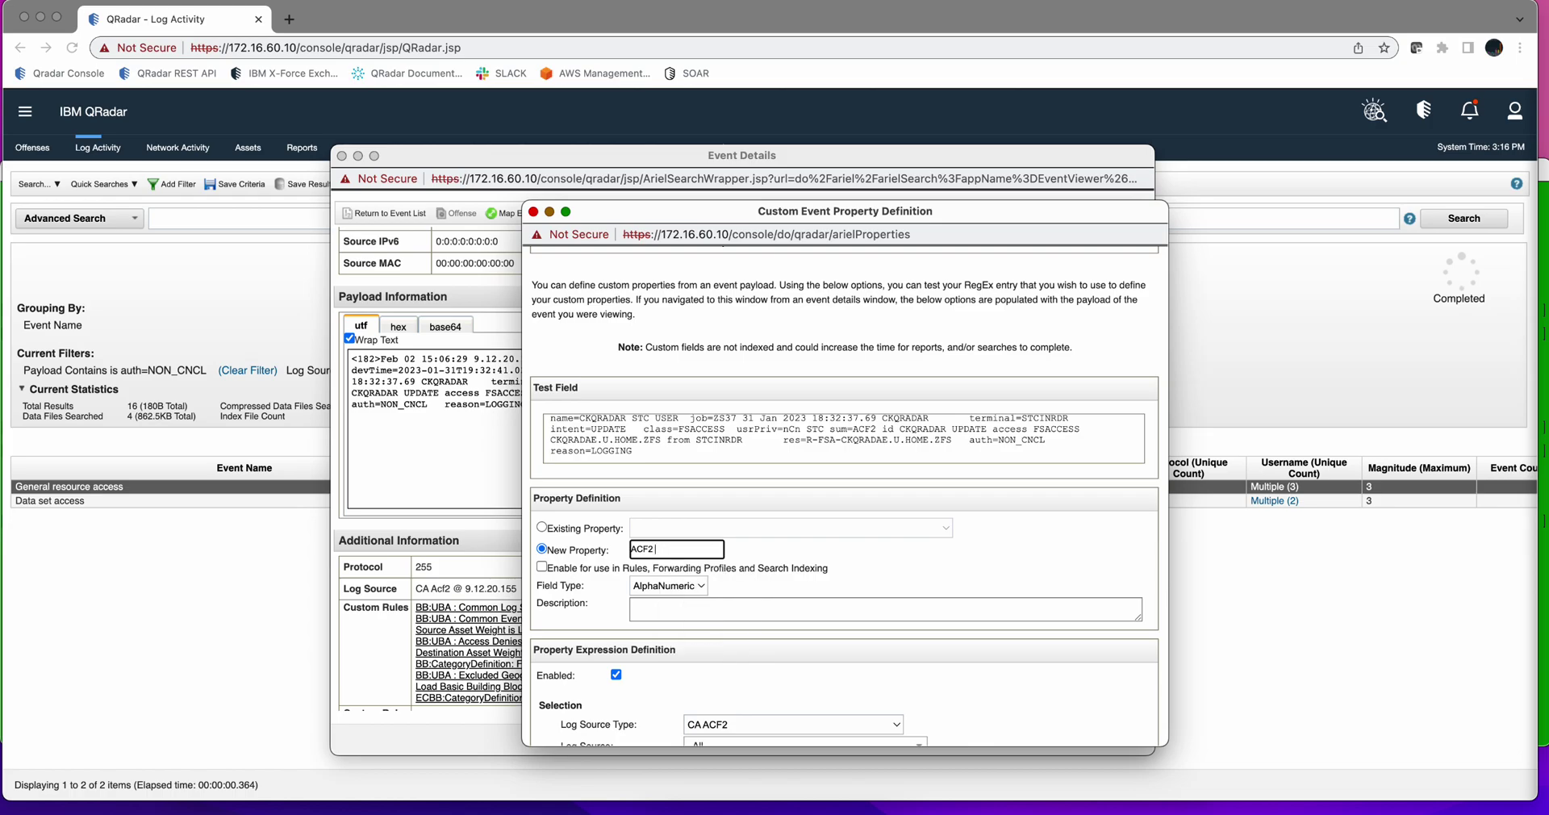
{"action": "type", "text": " Auth"}
{"action": "left_click", "coordinate": [543, 567]}
{"action": "scroll", "coordinate": [760, 572], "scroll_direction": "down", "scroll_amount": 3}
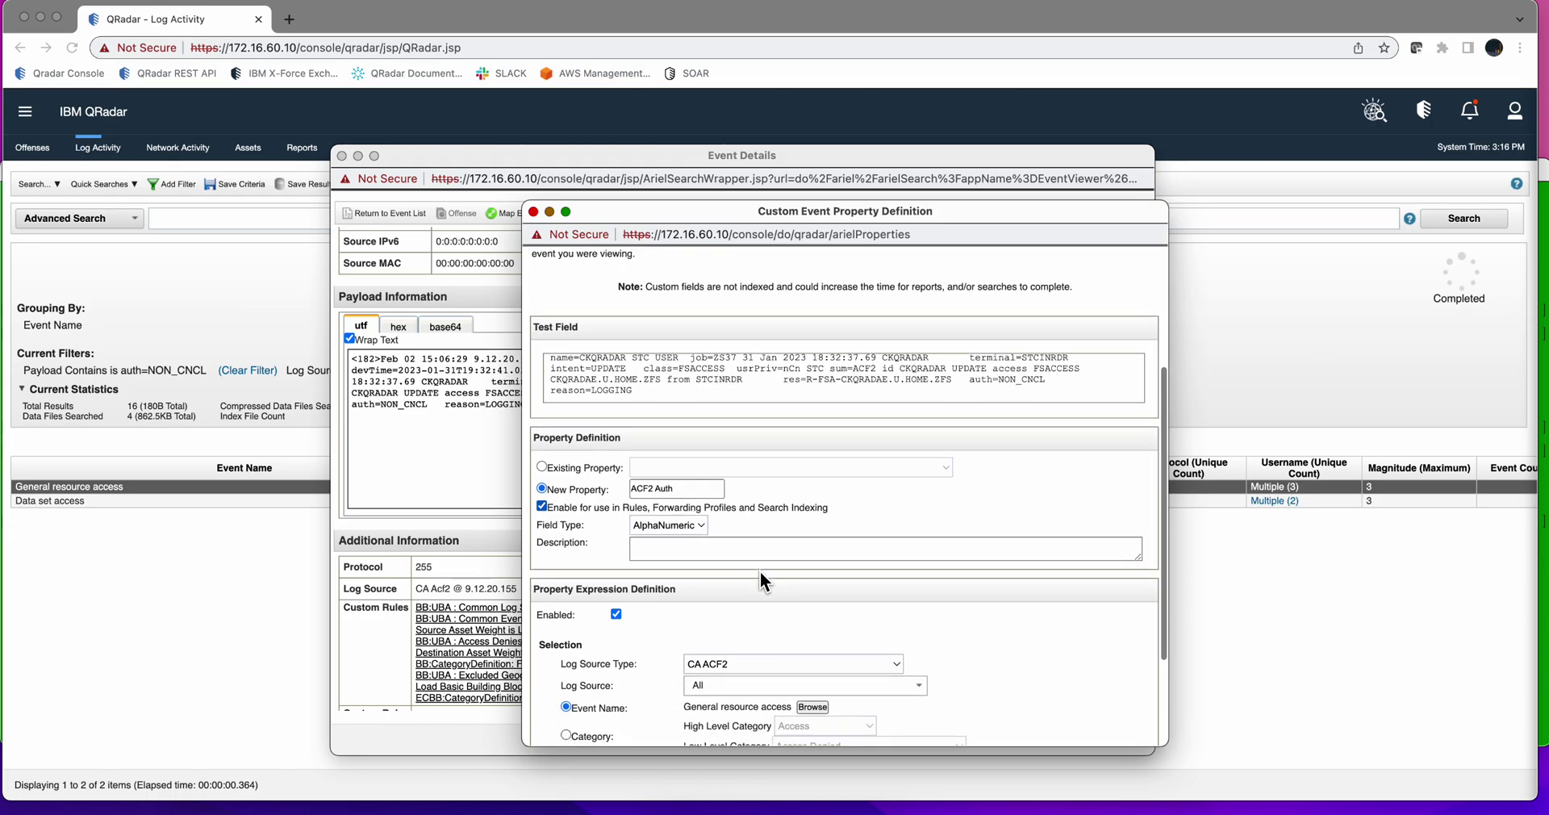
{"action": "scroll", "coordinate": [760, 572], "scroll_direction": "down", "scroll_amount": 1}
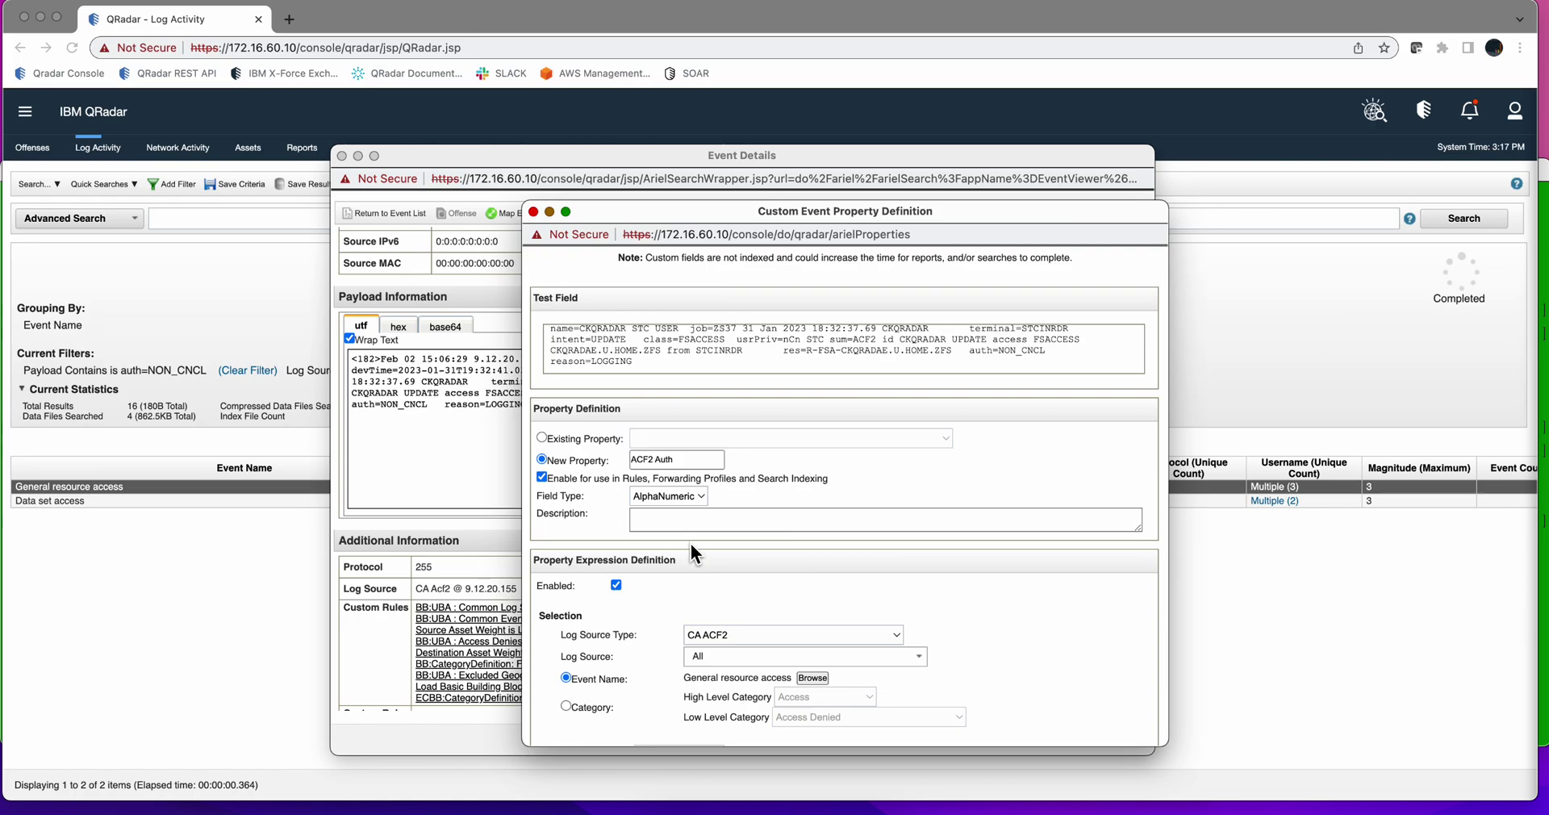
{"action": "scroll", "coordinate": [691, 544], "scroll_direction": "down", "scroll_amount": 4}
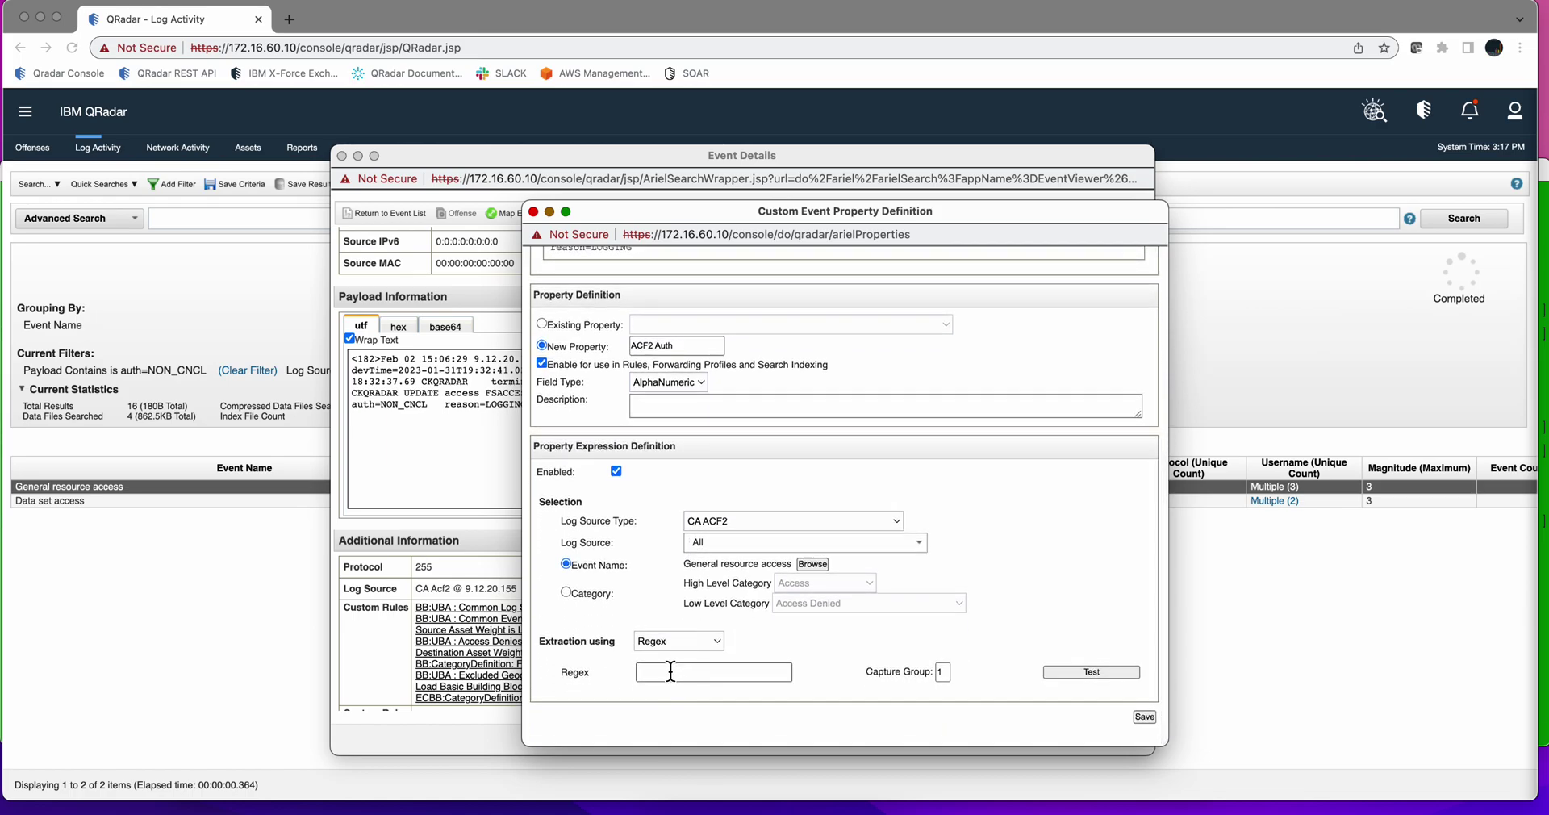
Give ACF2 Auth the extraction regex auth=([^\s]+), accepting the suggested pattern.
{"action": "scroll", "coordinate": [669, 671], "scroll_direction": "up", "scroll_amount": 8}
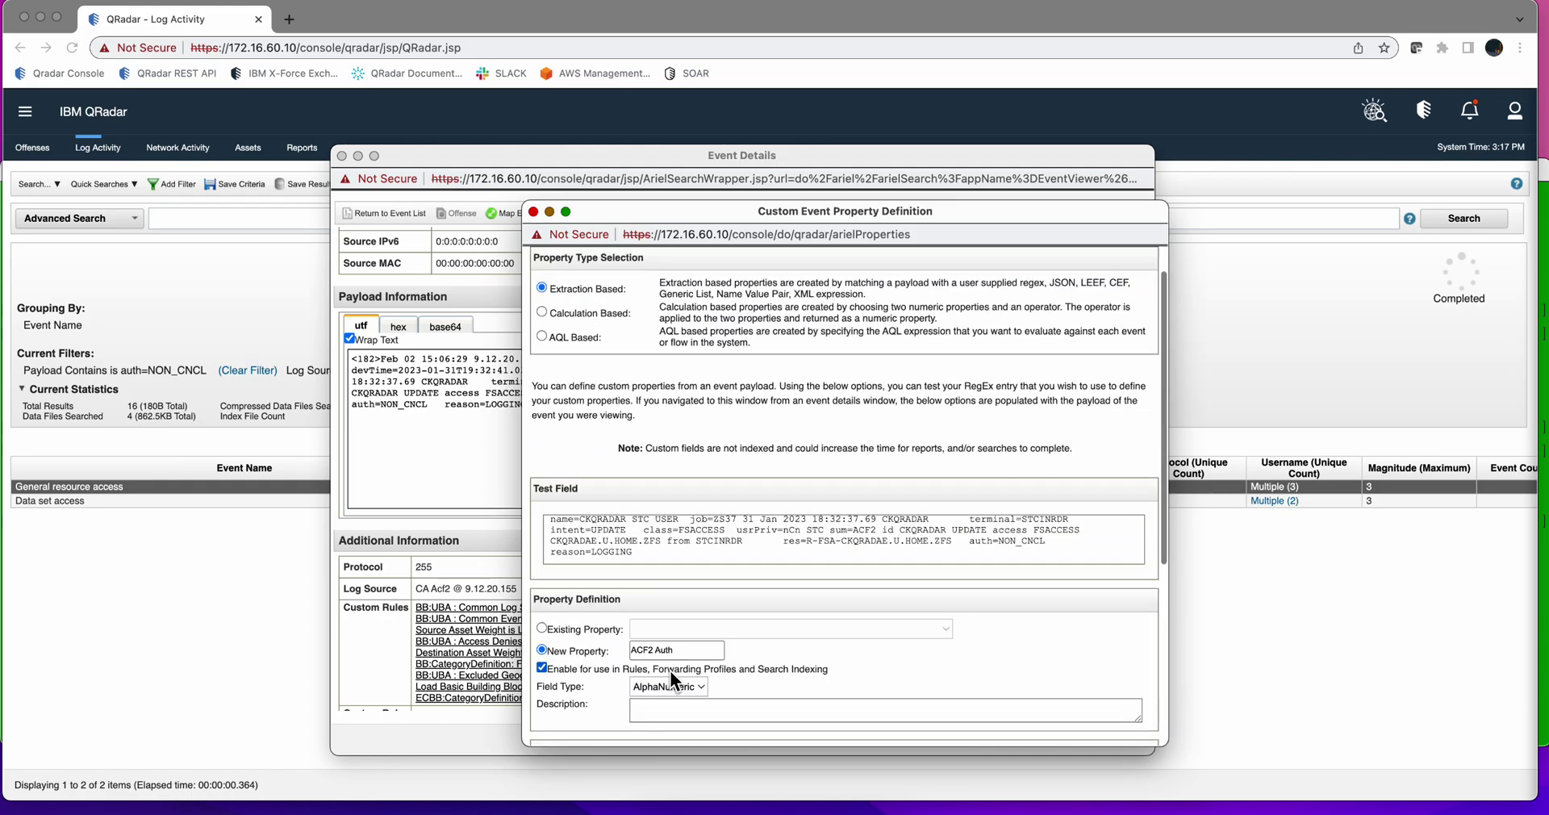
{"action": "scroll", "coordinate": [670, 670], "scroll_direction": "down", "scroll_amount": 4}
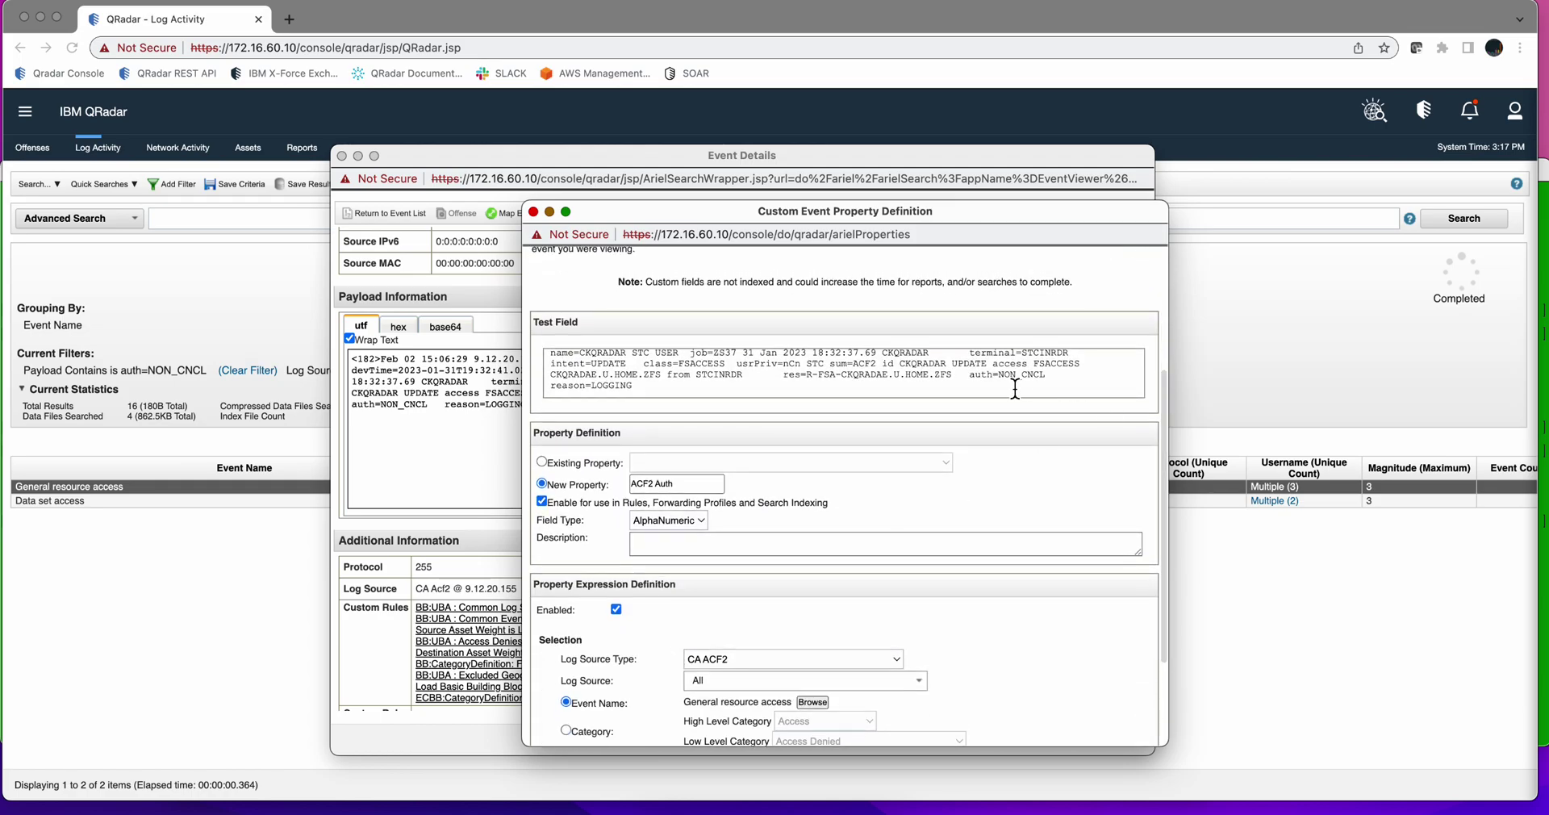
{"action": "scroll", "coordinate": [797, 530], "scroll_direction": "down", "scroll_amount": 5}
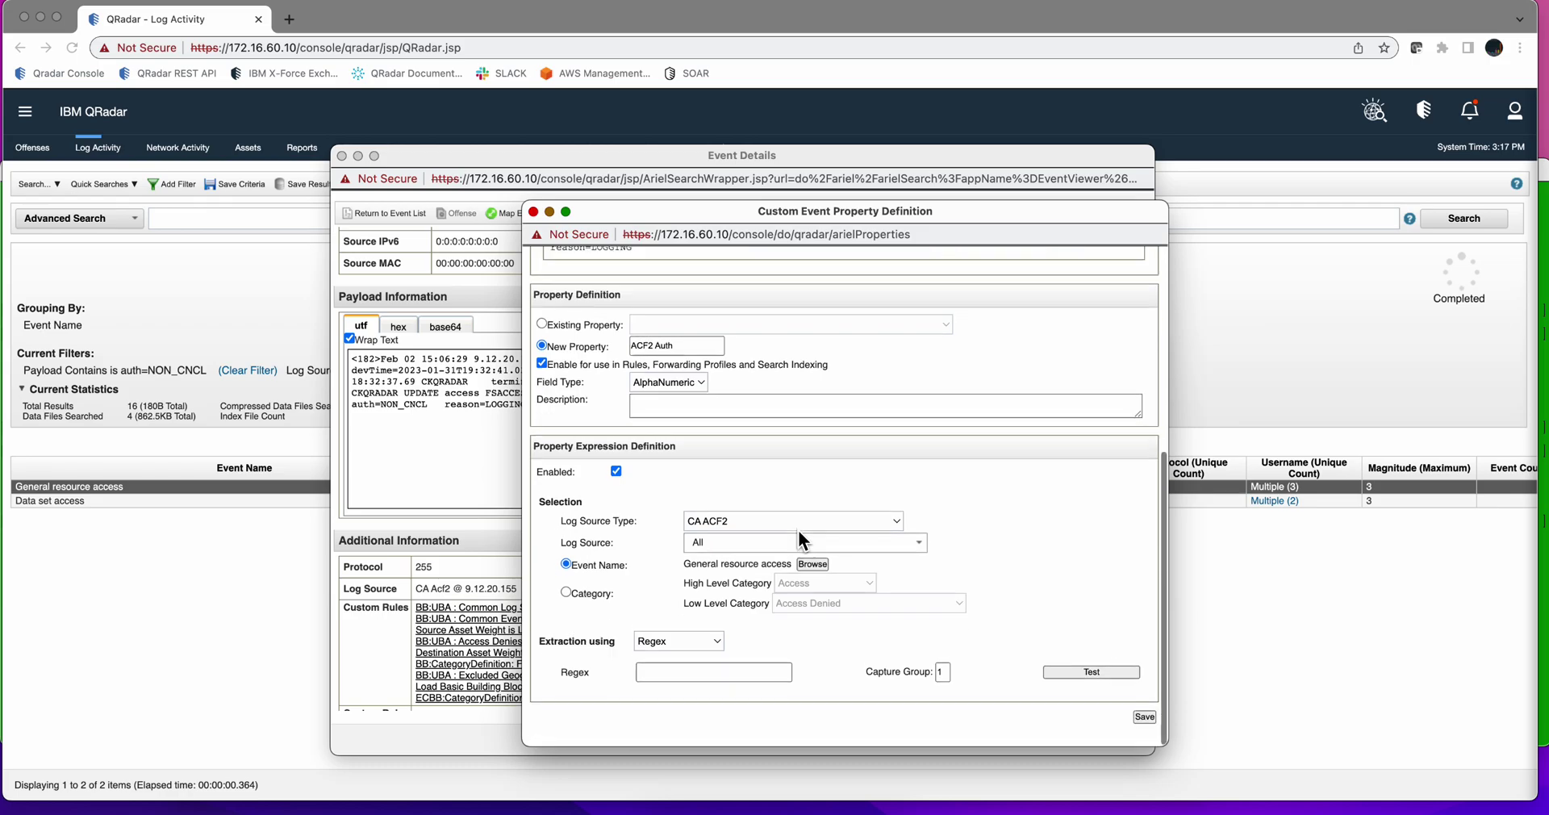
{"action": "left_click", "coordinate": [666, 673]}
{"action": "type", "text": "aut"}
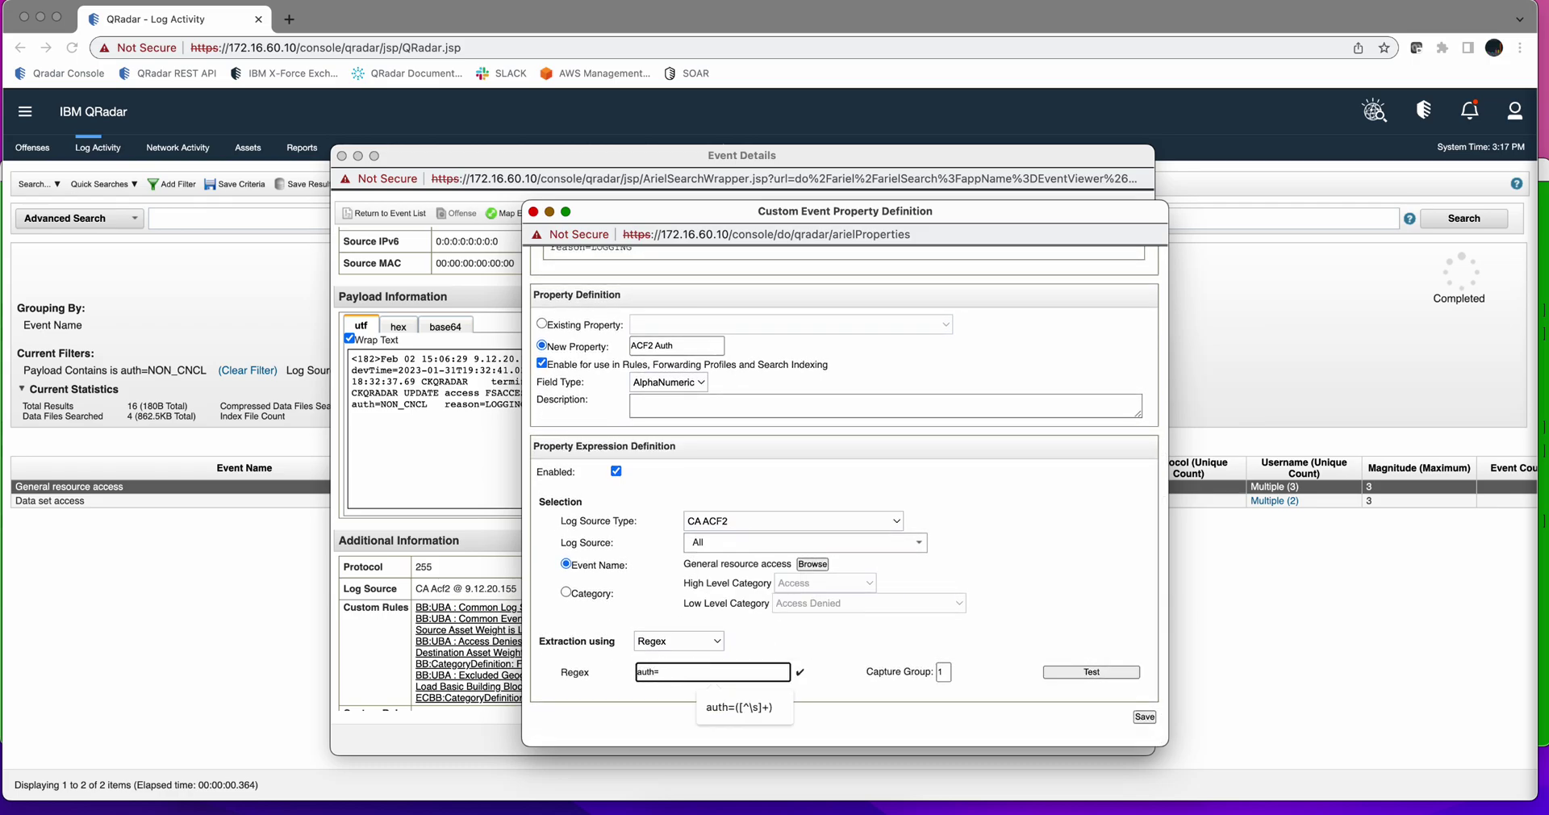
{"action": "type", "text": "h="}
{"action": "scroll", "coordinate": [786, 585], "scroll_direction": "up", "scroll_amount": 3}
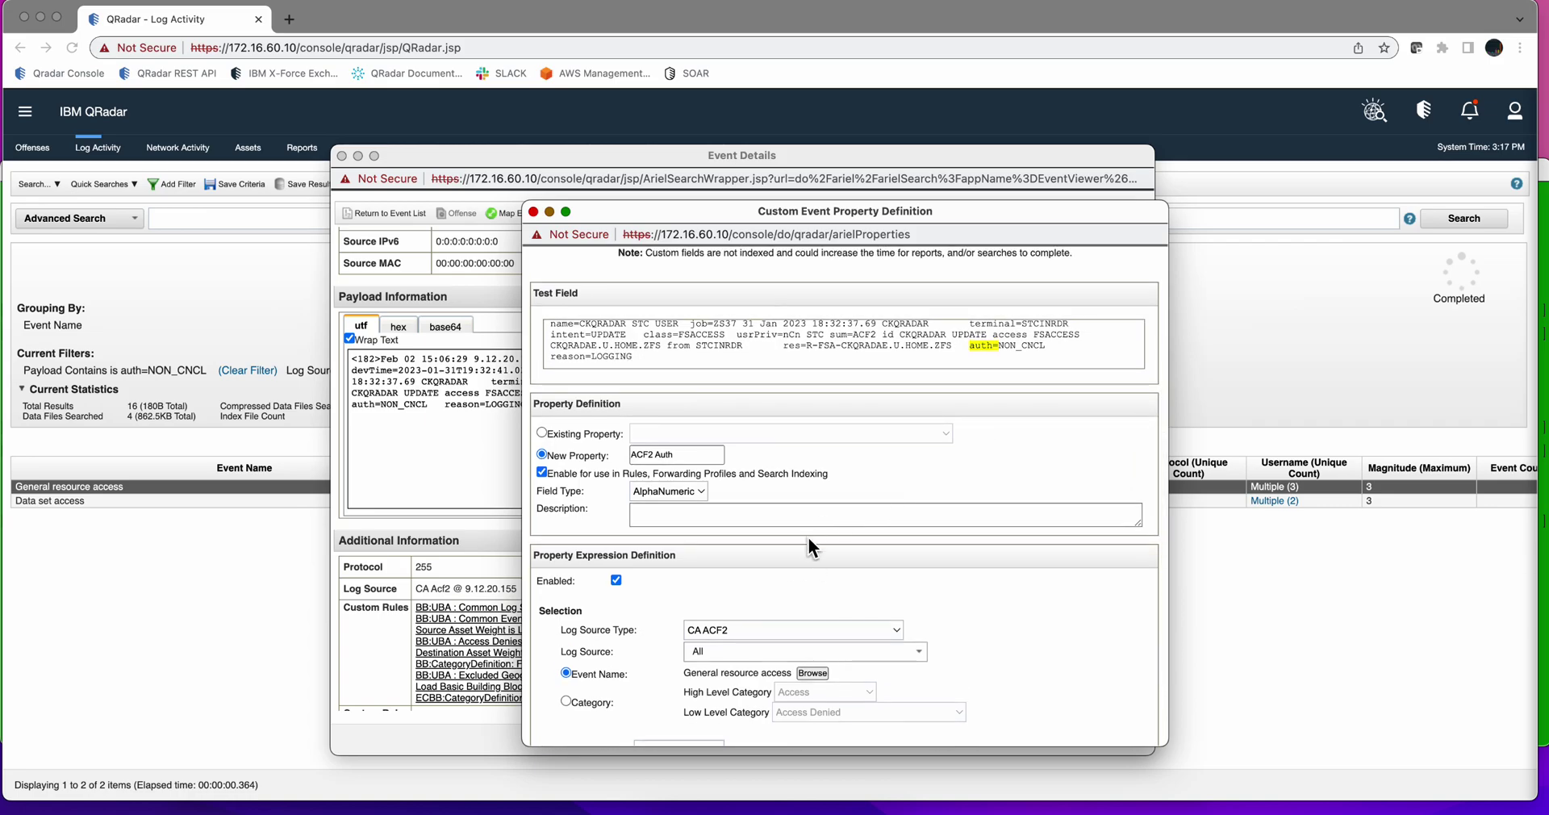
{"action": "scroll", "coordinate": [726, 626], "scroll_direction": "down", "scroll_amount": 3}
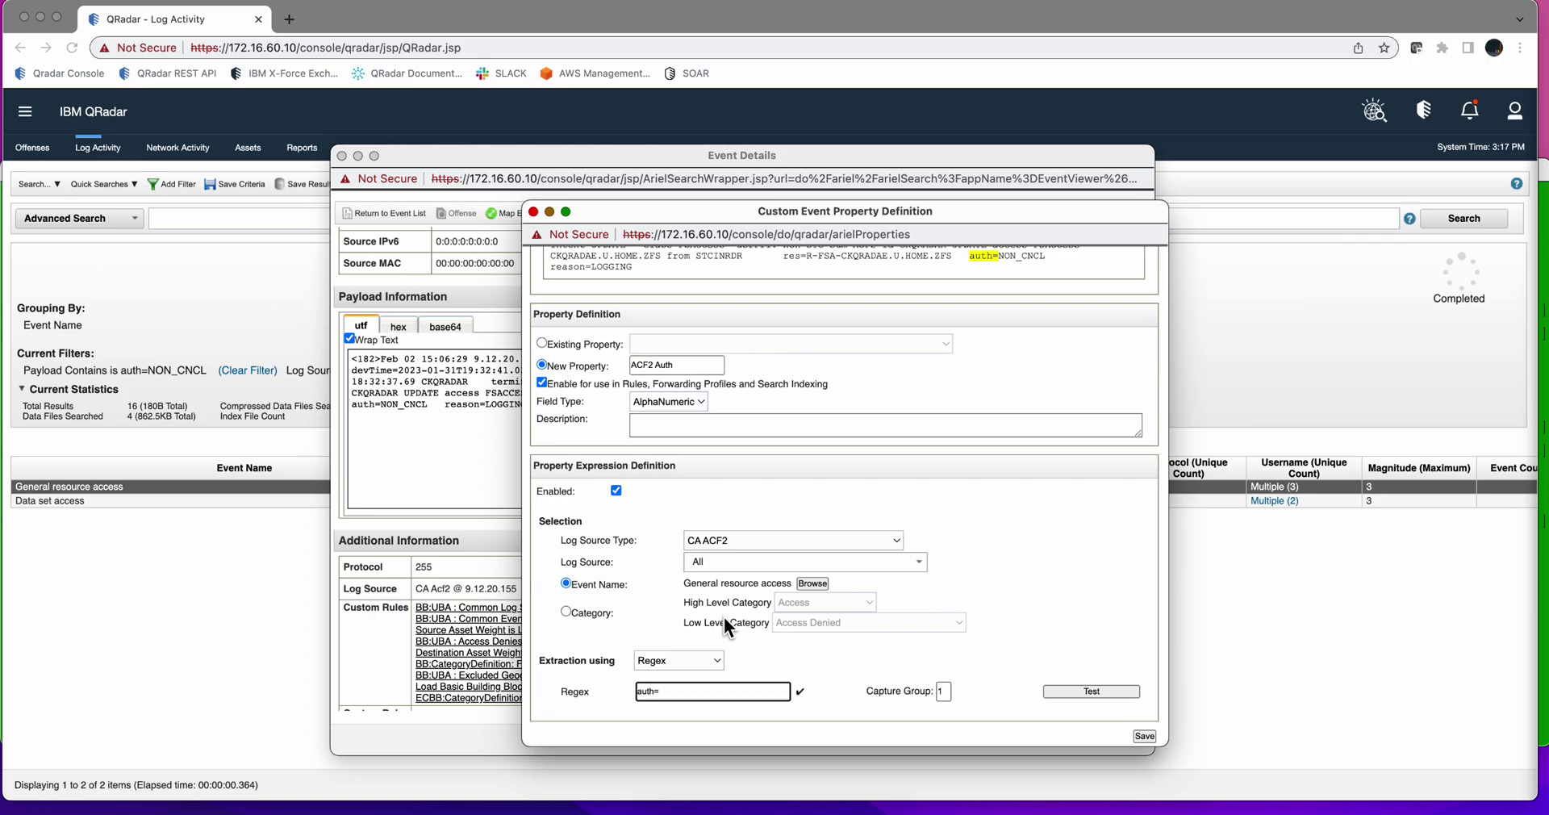
{"action": "type", "text": "("}
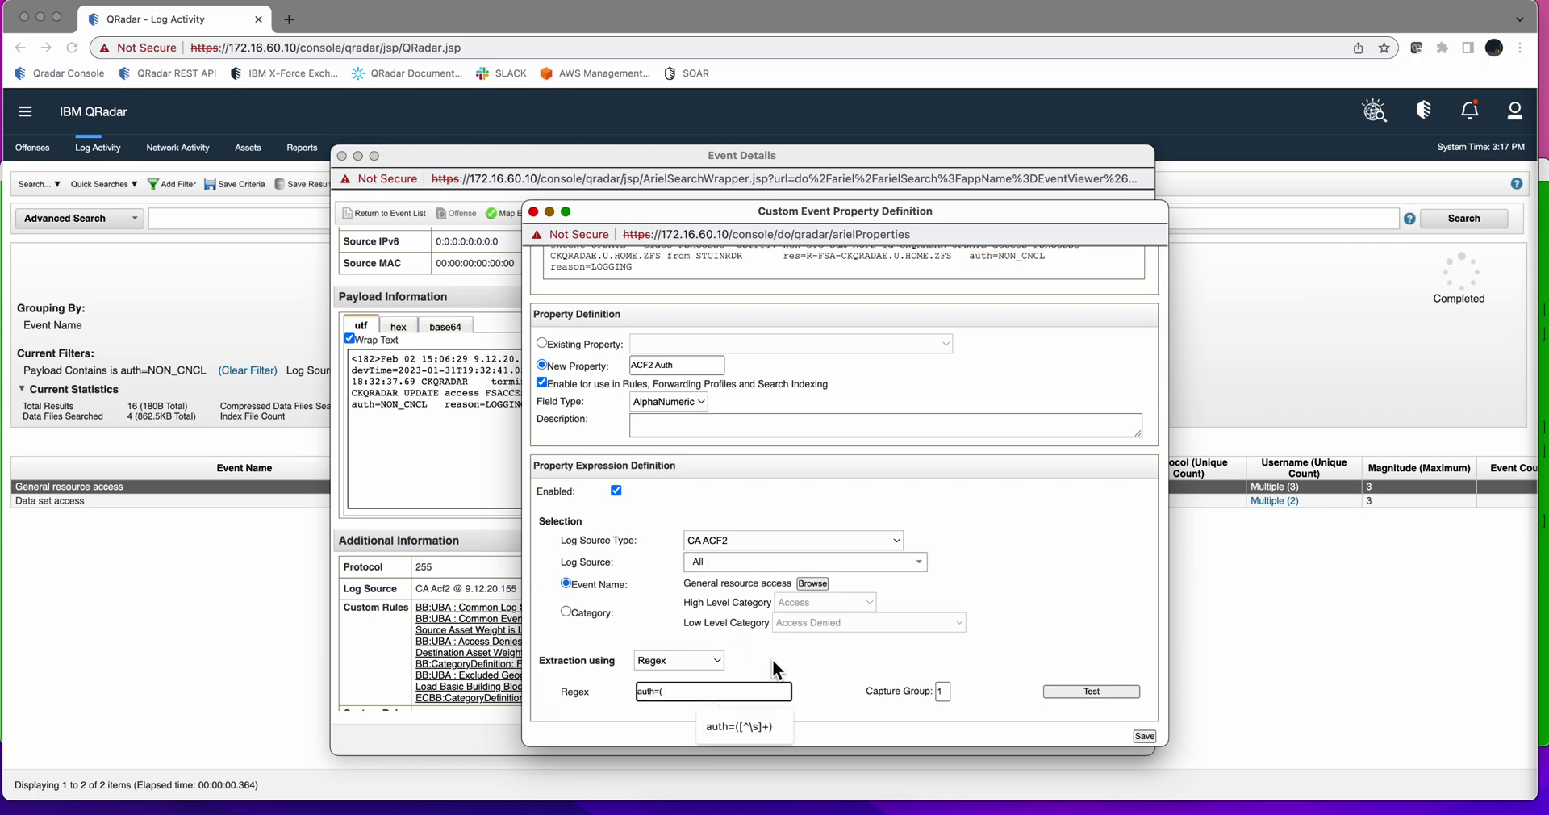
{"action": "left_click", "coordinate": [746, 728]}
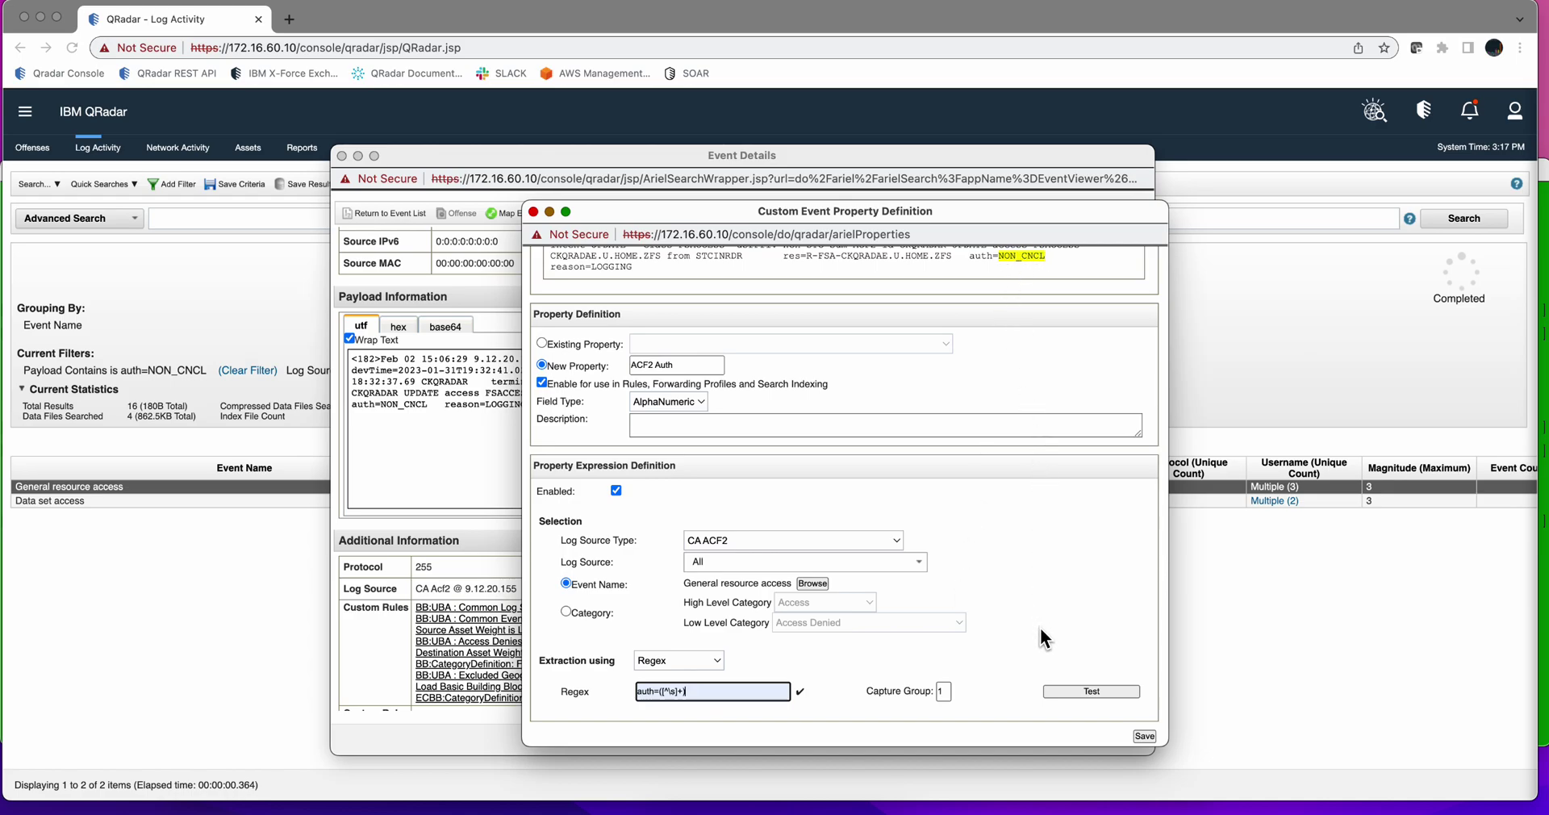
{"action": "scroll", "coordinate": [1039, 627], "scroll_direction": "down", "scroll_amount": 1}
{"action": "scroll", "coordinate": [1039, 628], "scroll_direction": "up", "scroll_amount": 2}
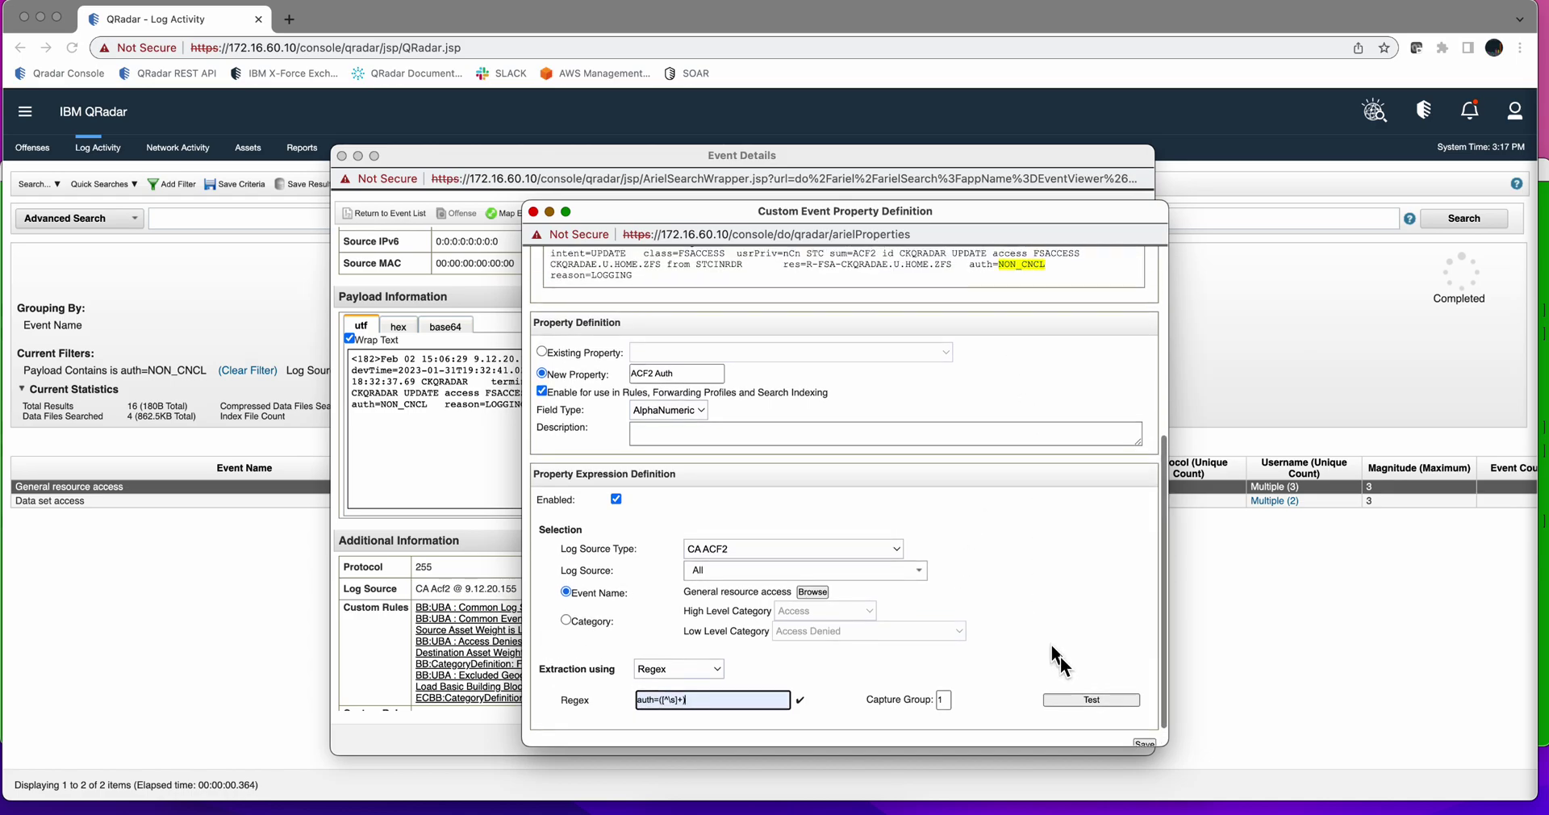
Save the ACF2 Auth property and open a General resource access event's details.
{"action": "left_click", "coordinate": [1140, 741]}
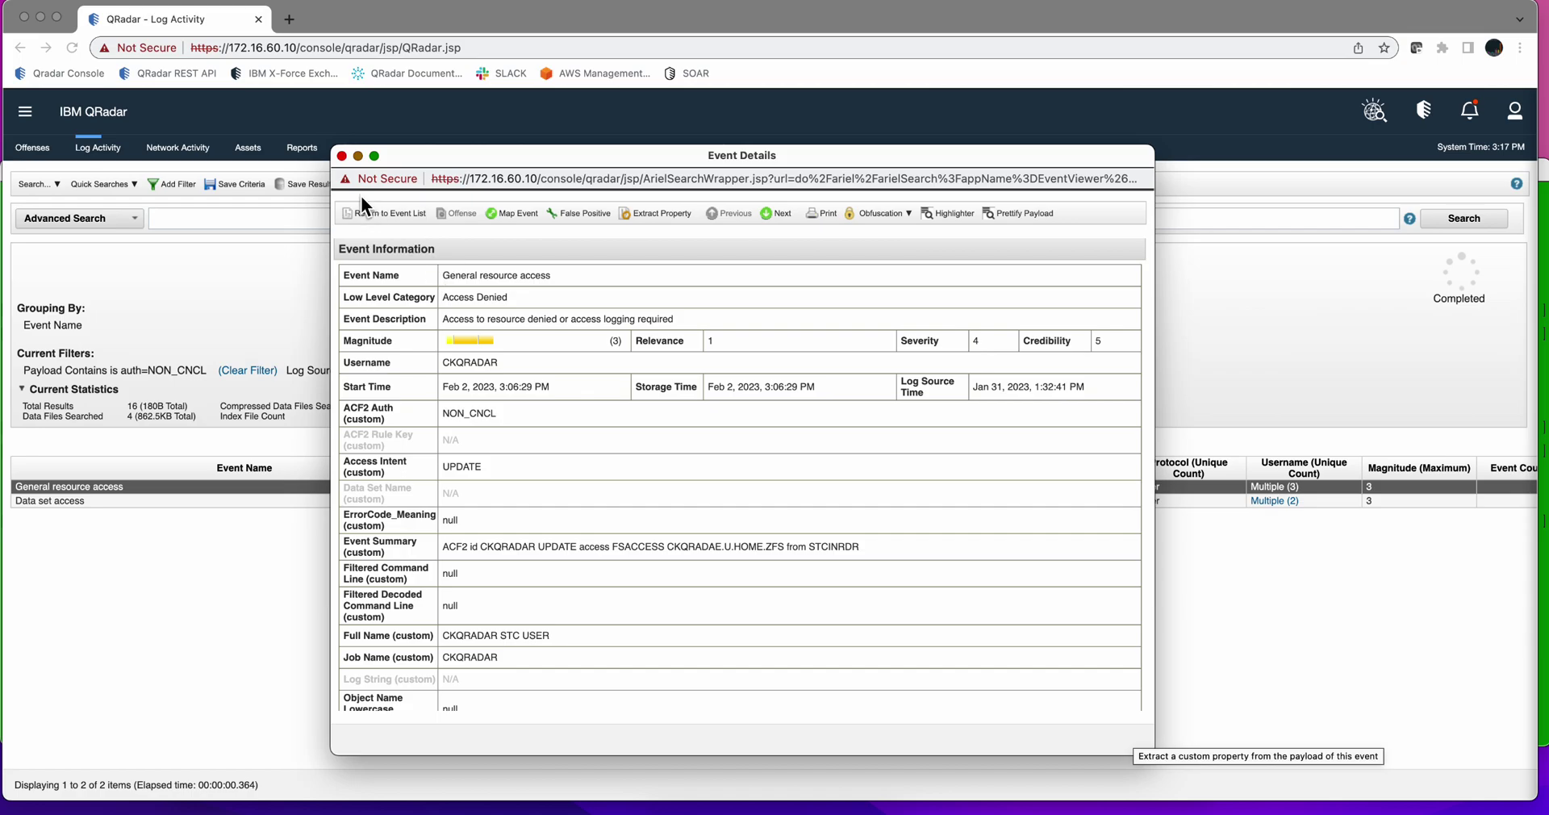
{"action": "left_click", "coordinate": [342, 155]}
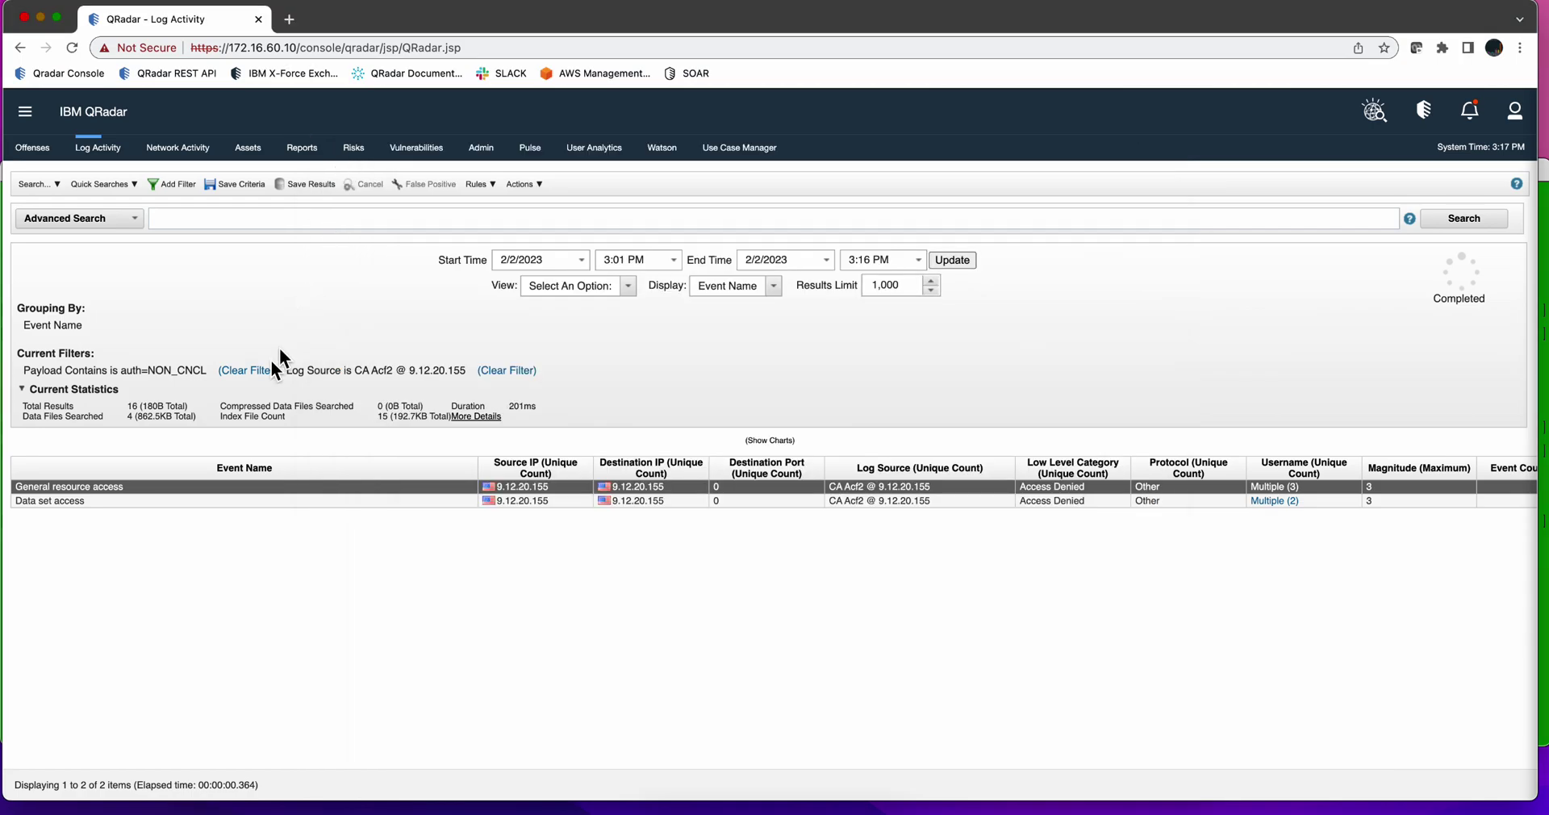
{"action": "double_click", "coordinate": [139, 487]}
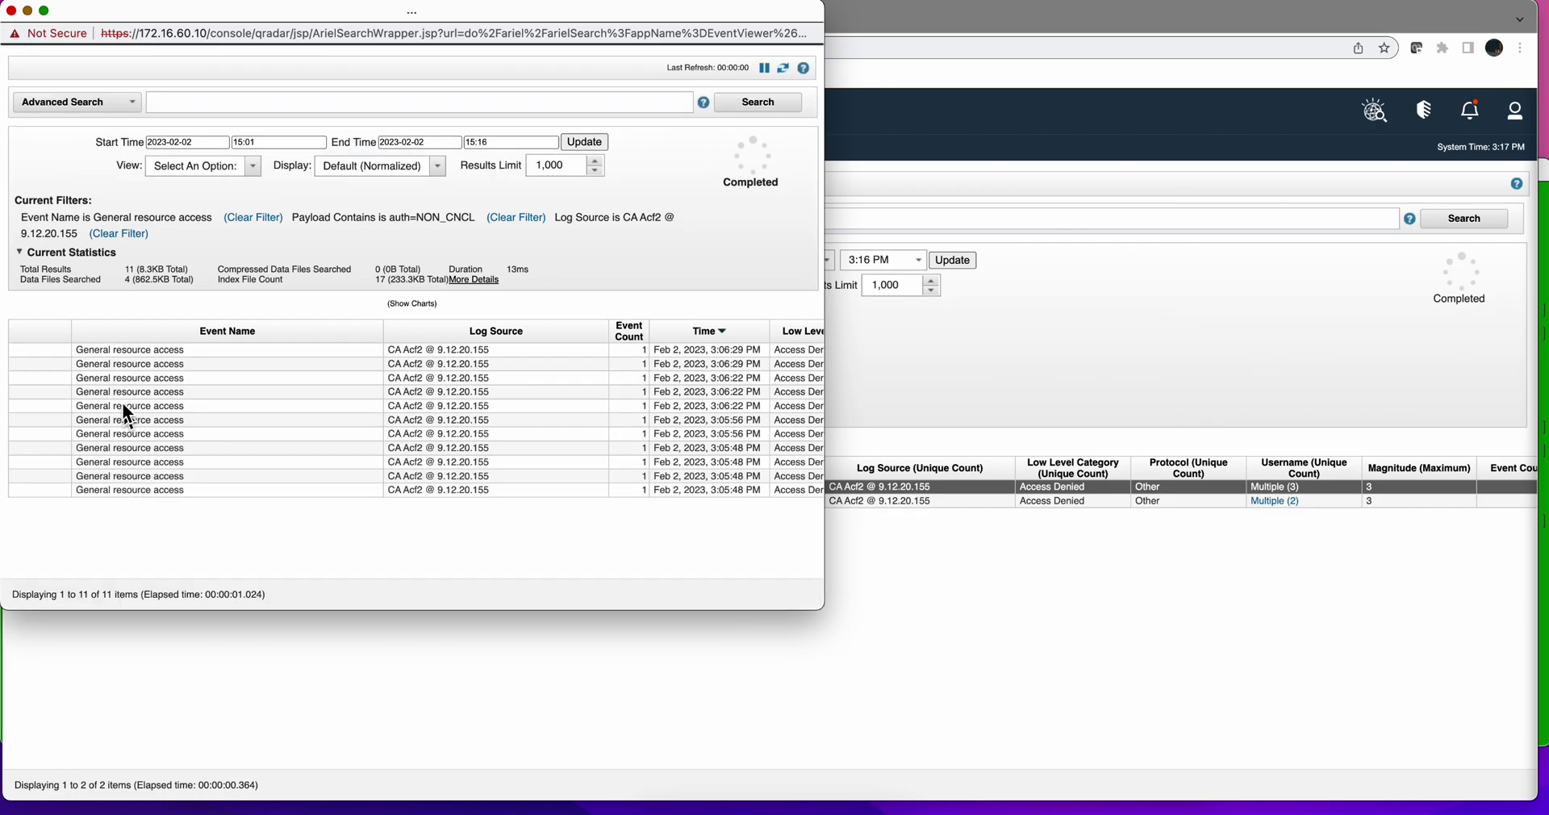
{"action": "double_click", "coordinate": [119, 350]}
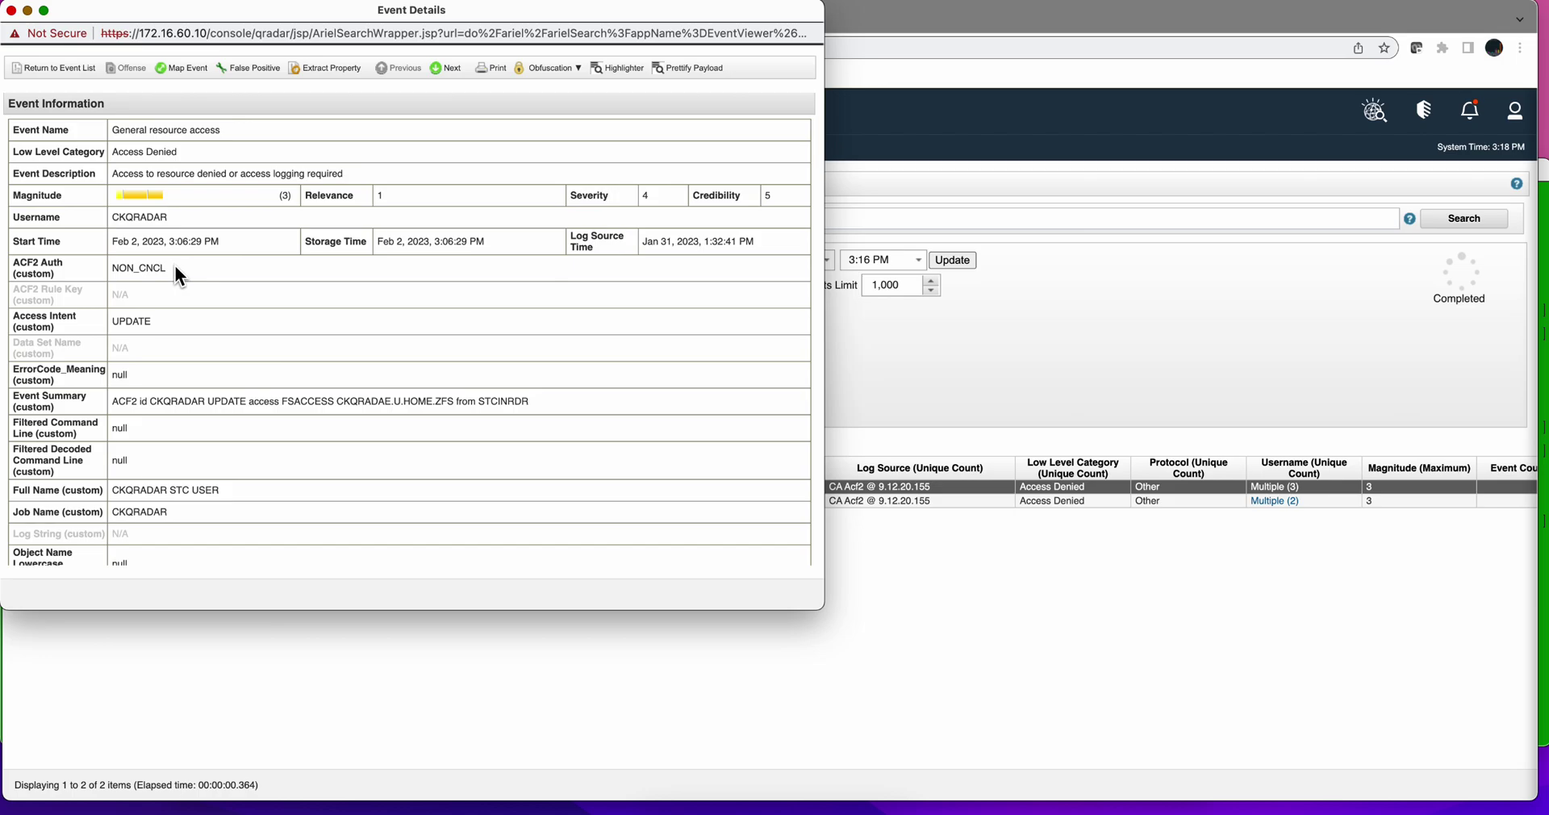
Confirm the ACF2 Auth (custom) value reads NON_CNCL, then close the event details.
{"action": "left_click_drag", "start_coordinate": [174, 265], "coordinate": [105, 261]}
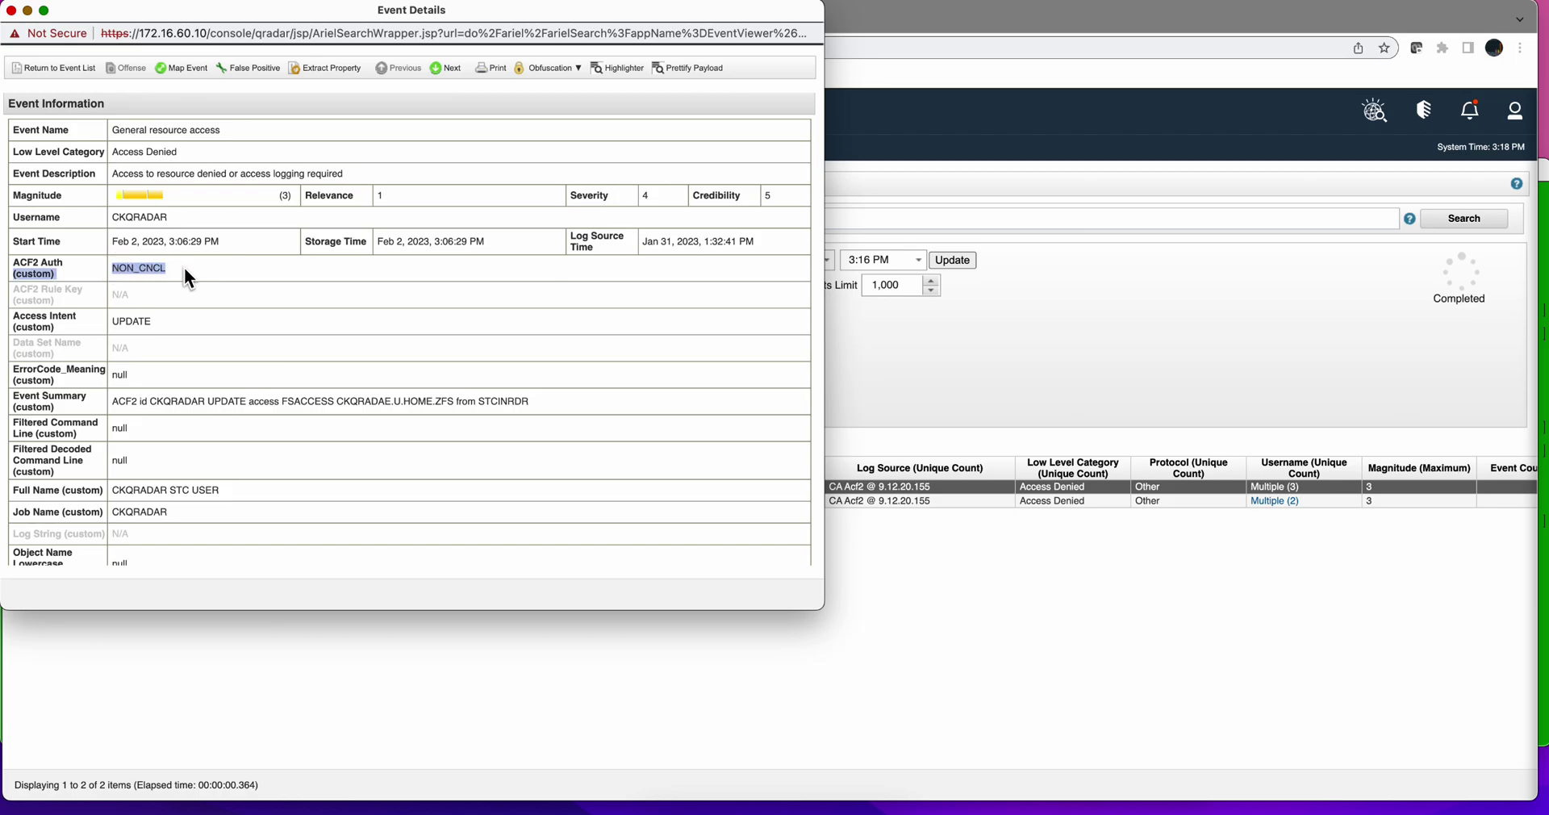
{"action": "left_click", "coordinate": [184, 268]}
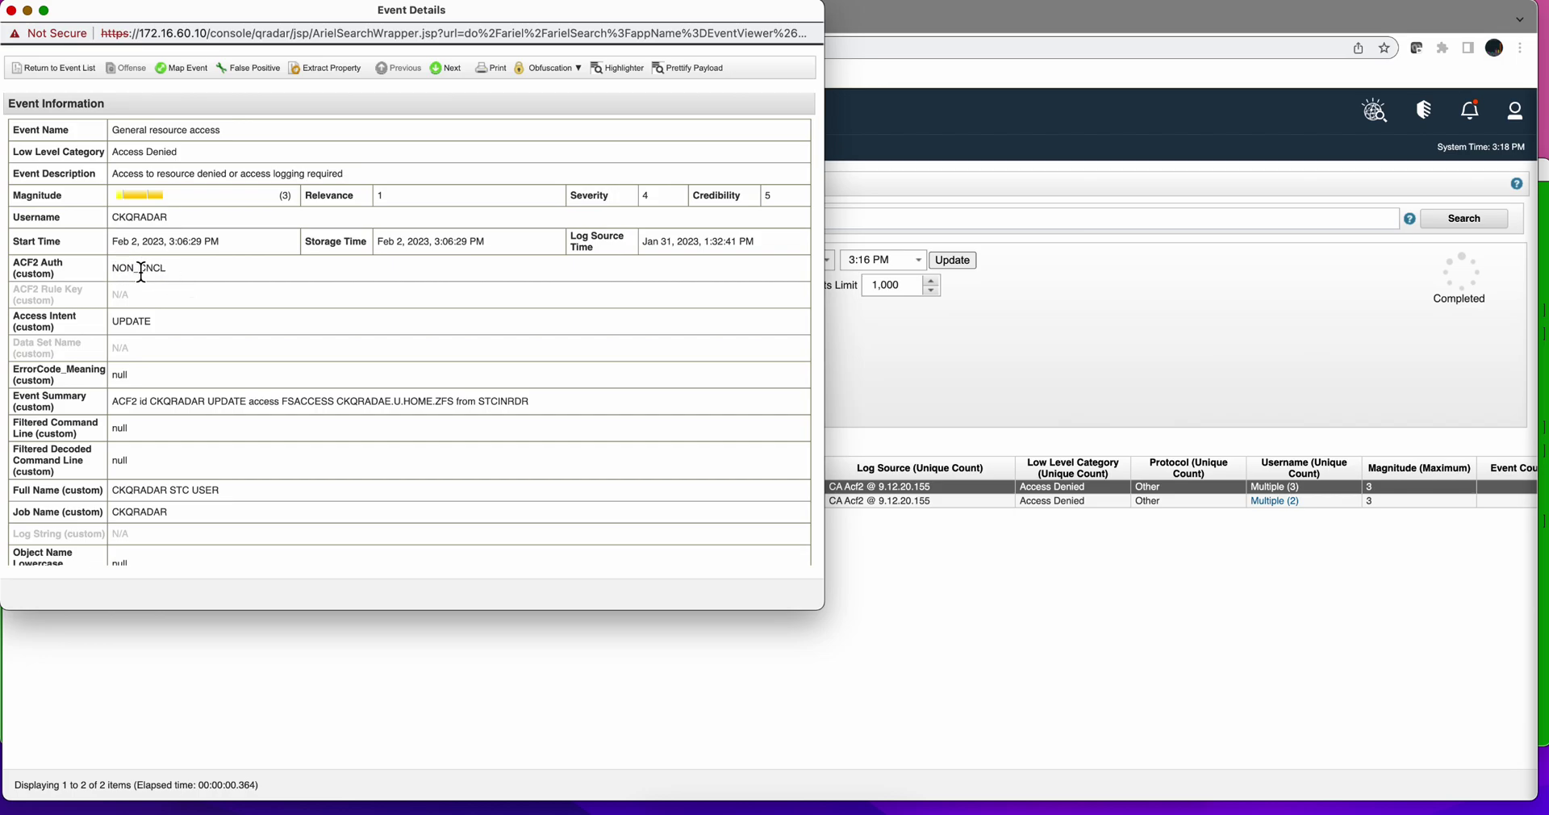
{"action": "mouse_move", "coordinate": [142, 274]}
{"action": "key", "text": "super+w"}
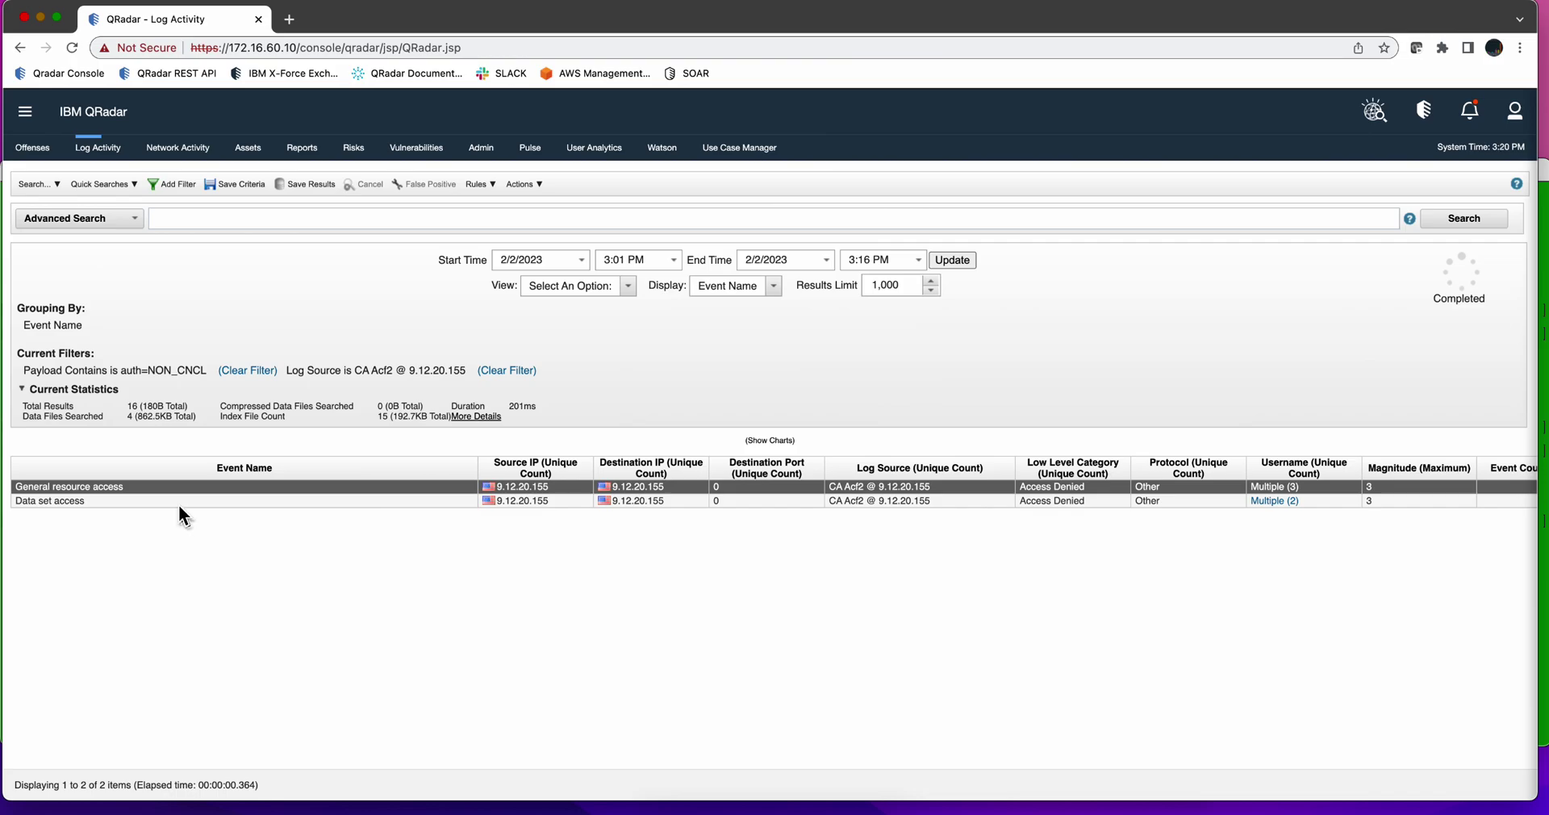
Open the first General resource access event and show its ACF2-V event mapping to QID 57250025.
{"action": "double_click", "coordinate": [124, 487]}
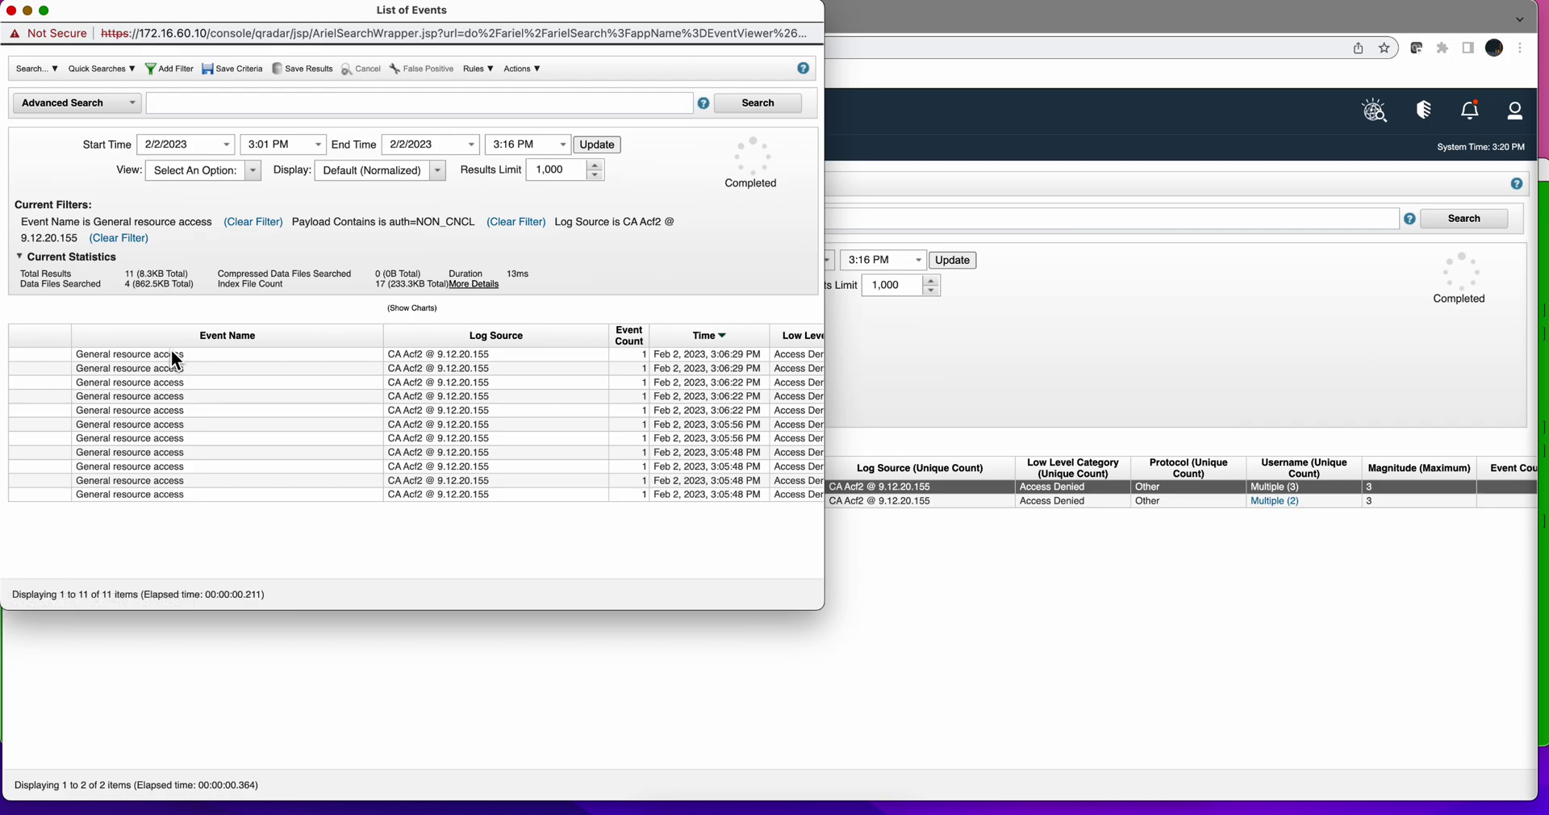
{"action": "double_click", "coordinate": [172, 355]}
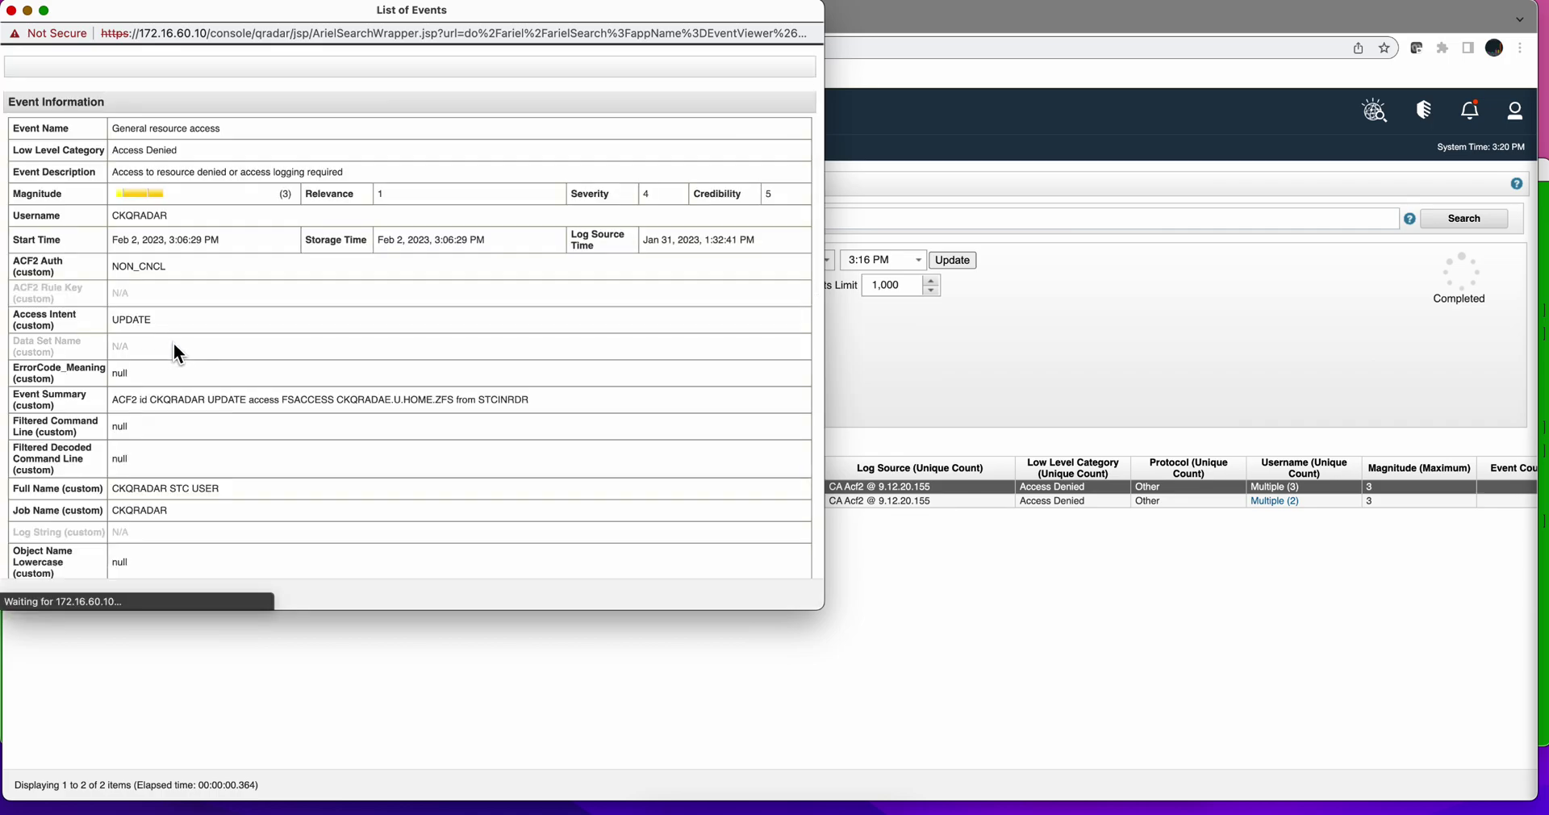
{"action": "left_click", "coordinate": [194, 69]}
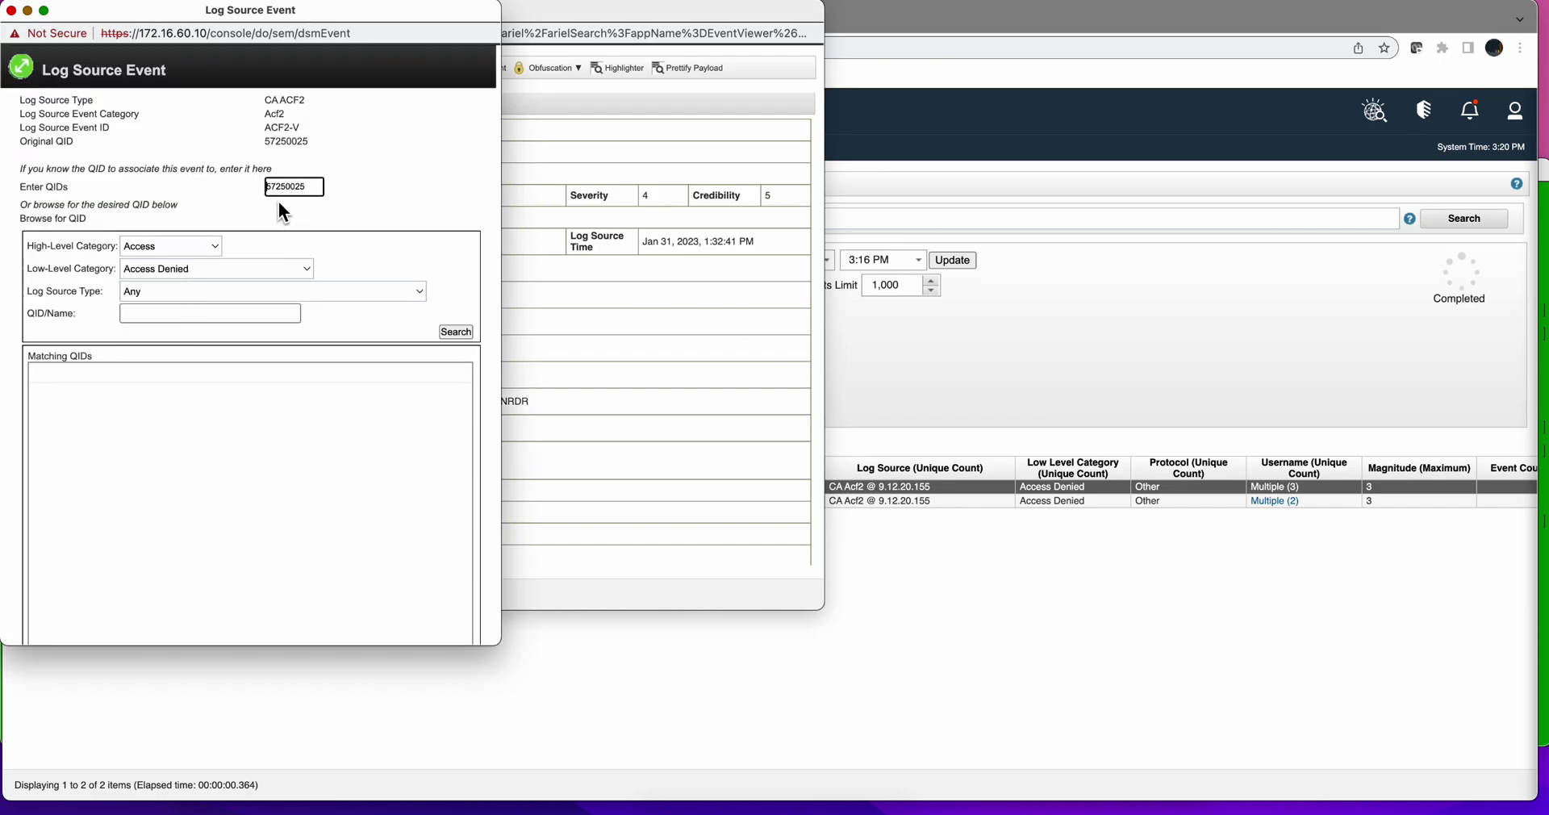
Highlight the mapped QID 57250025, then close the Log Source Event mapping window.
{"action": "left_click_drag", "start_coordinate": [274, 188], "coordinate": [307, 186]}
{"action": "left_click", "coordinate": [12, 9]}
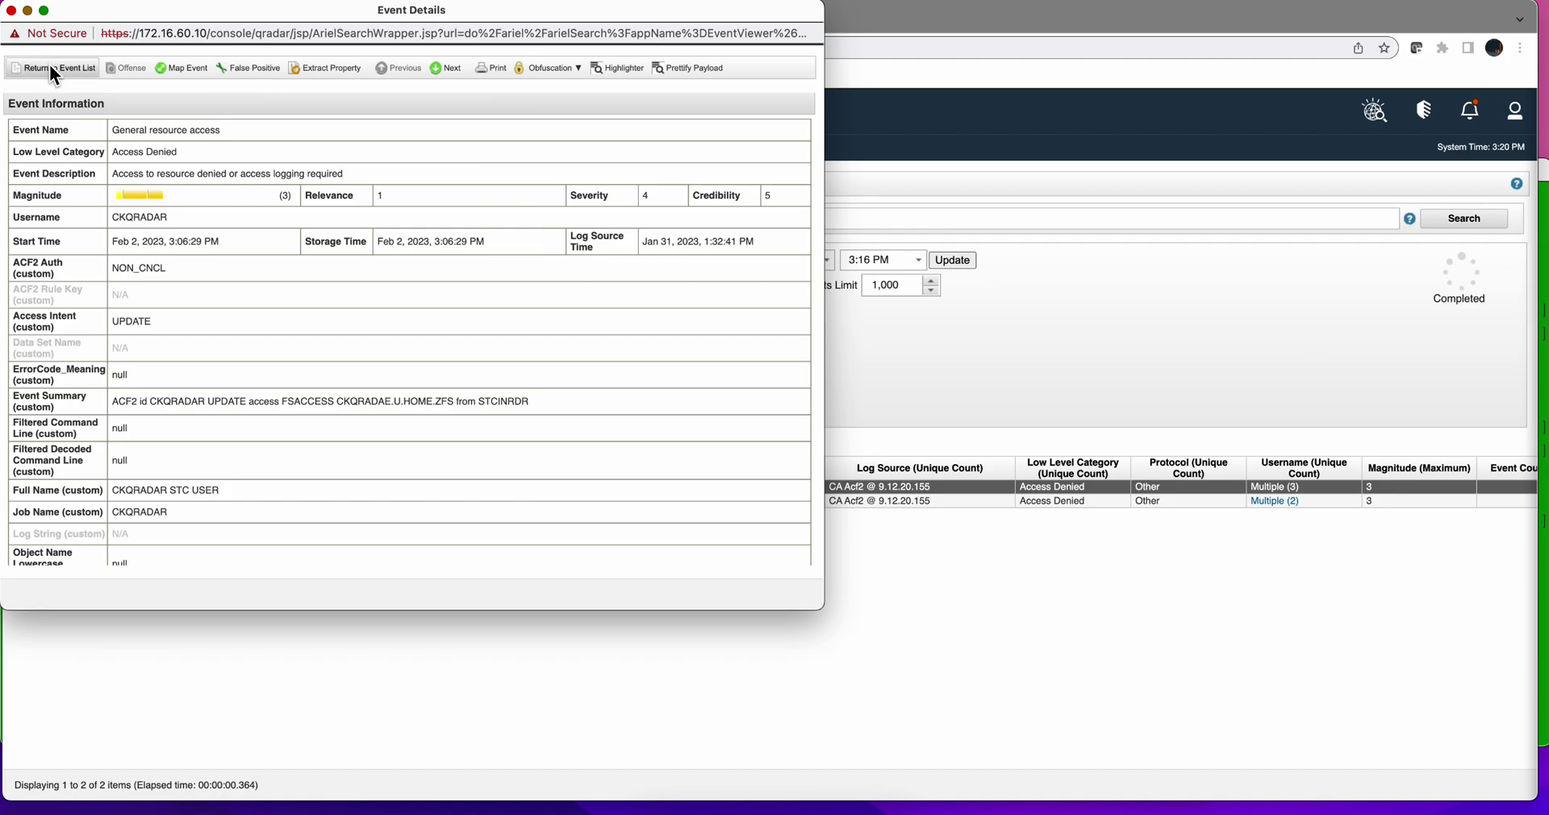
Check a Data set access event's ACF2-D mapping to QID 57250014, then close the mapping window.
{"action": "left_click", "coordinate": [11, 9]}
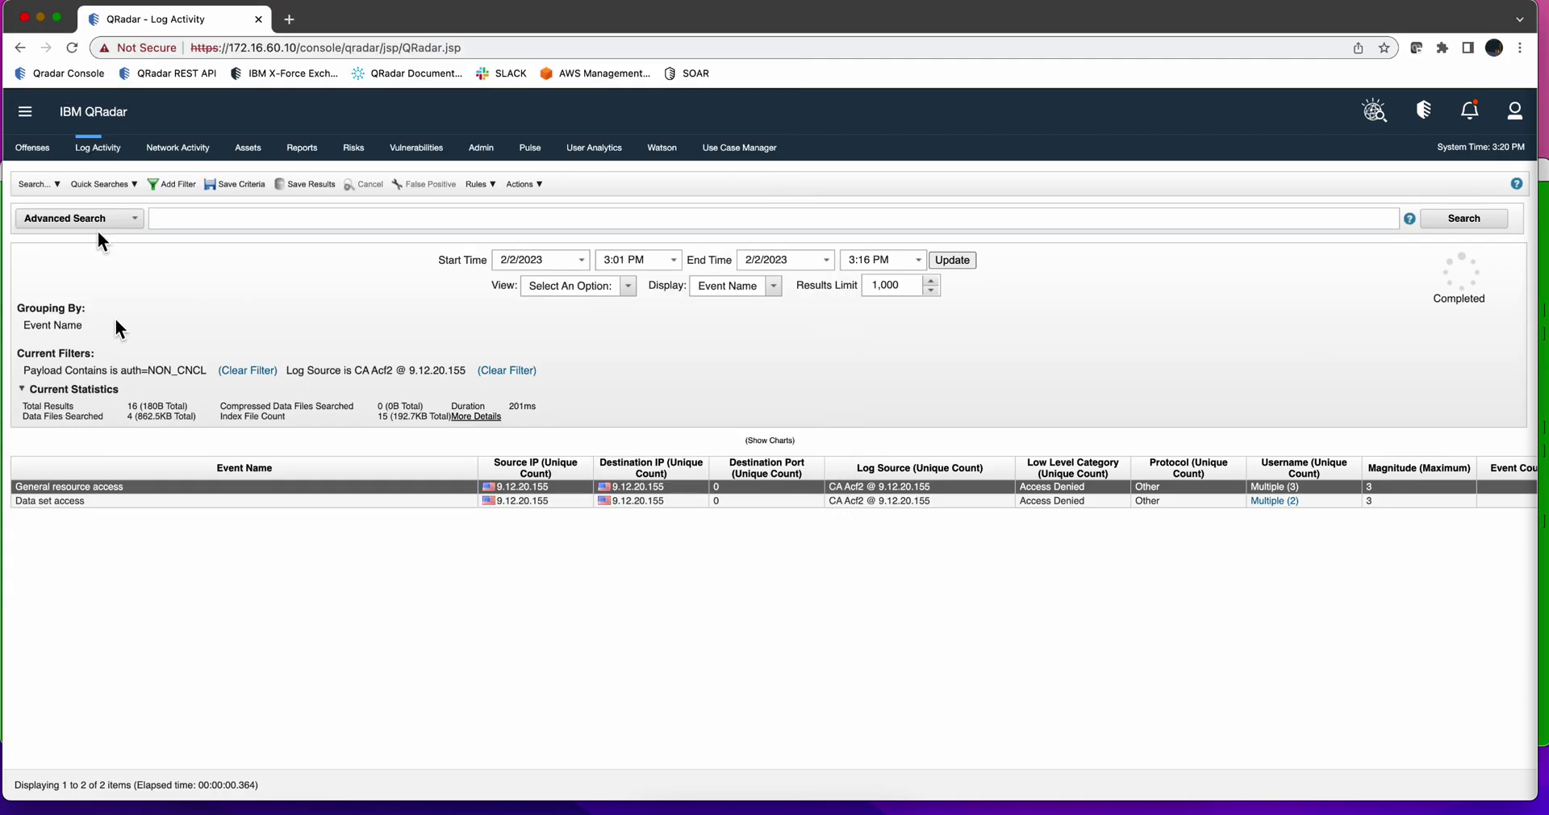
{"action": "double_click", "coordinate": [94, 501]}
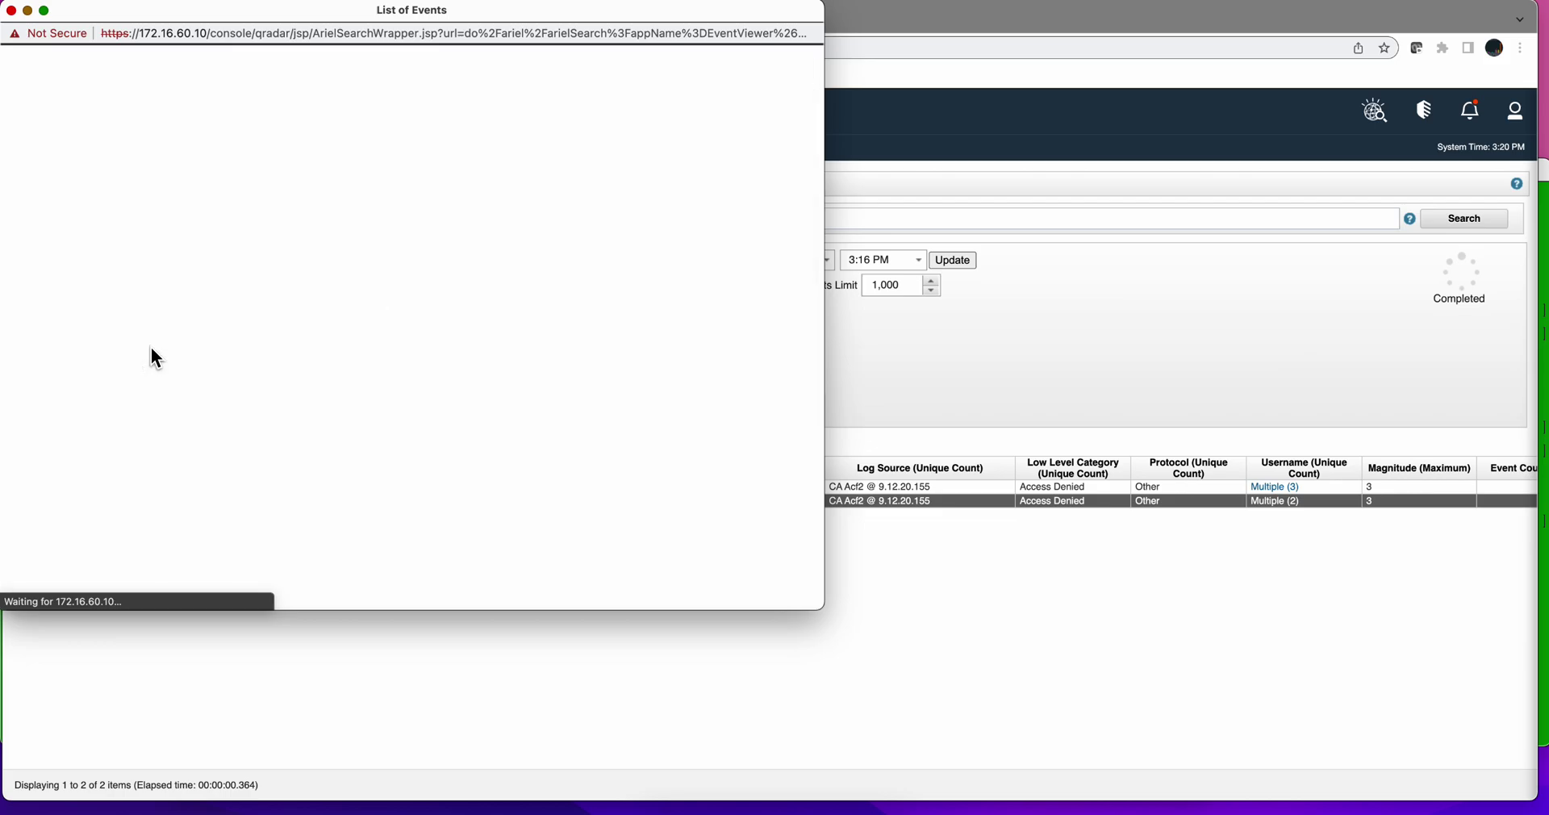
{"action": "left_click", "coordinate": [182, 68]}
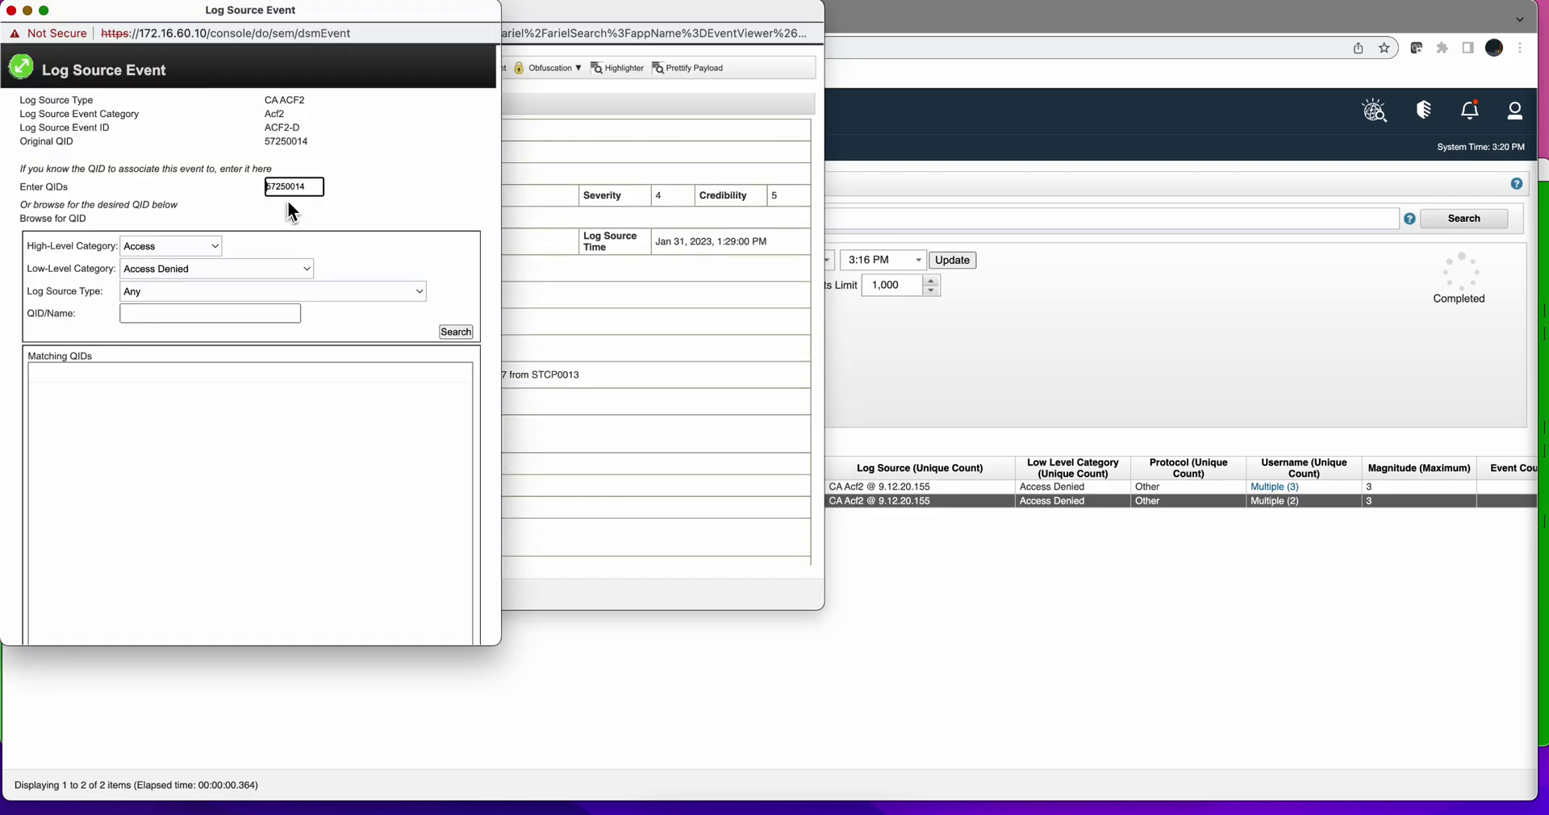
{"action": "left_click", "coordinate": [12, 11]}
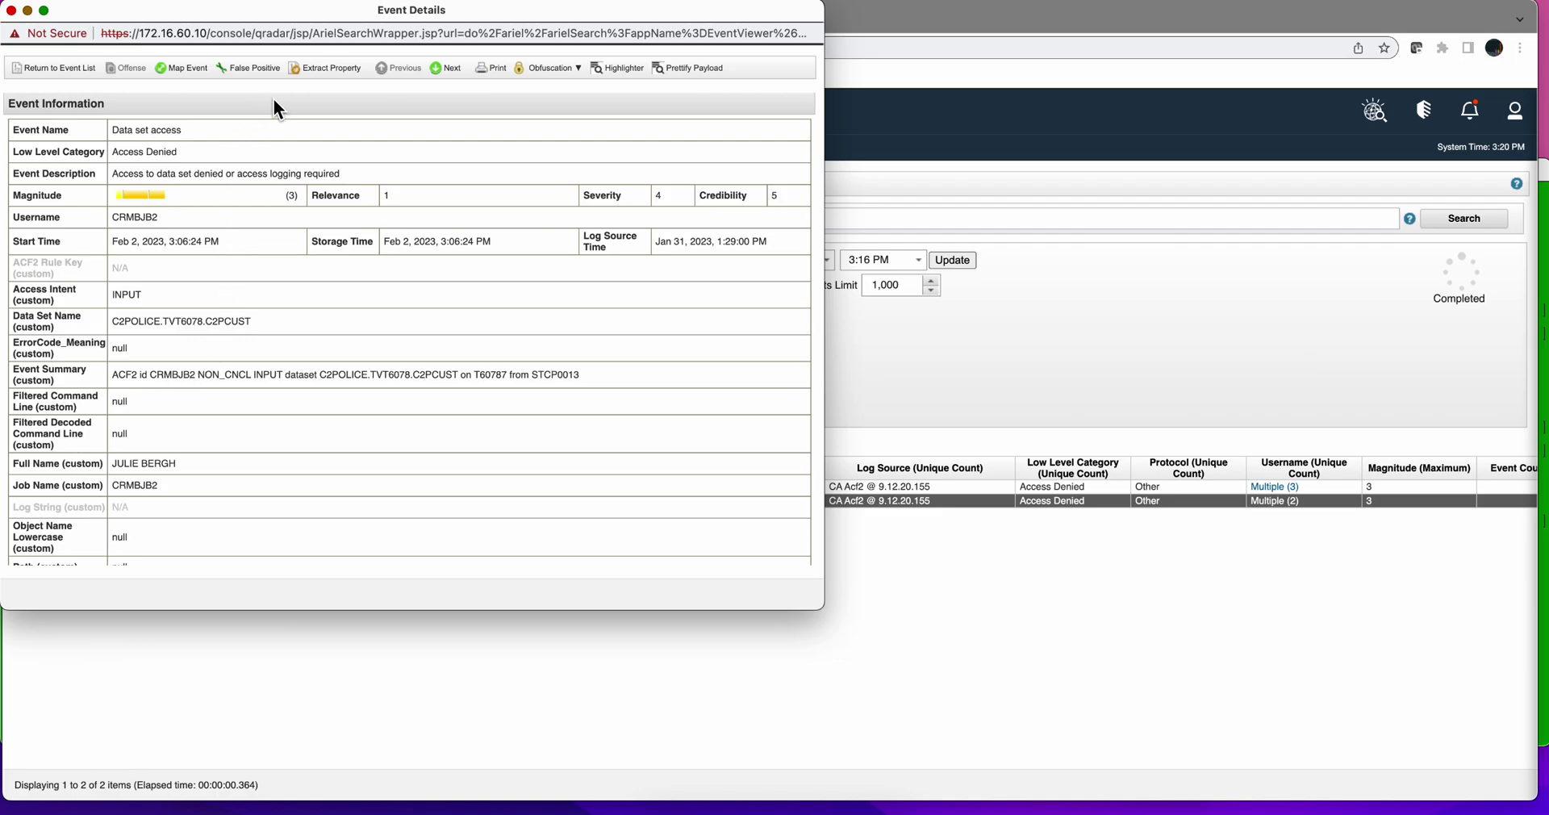
Save the existing ACF2 Auth property with the auth=([^\s]+) expression for this Data set access event.
{"action": "left_click", "coordinate": [317, 71]}
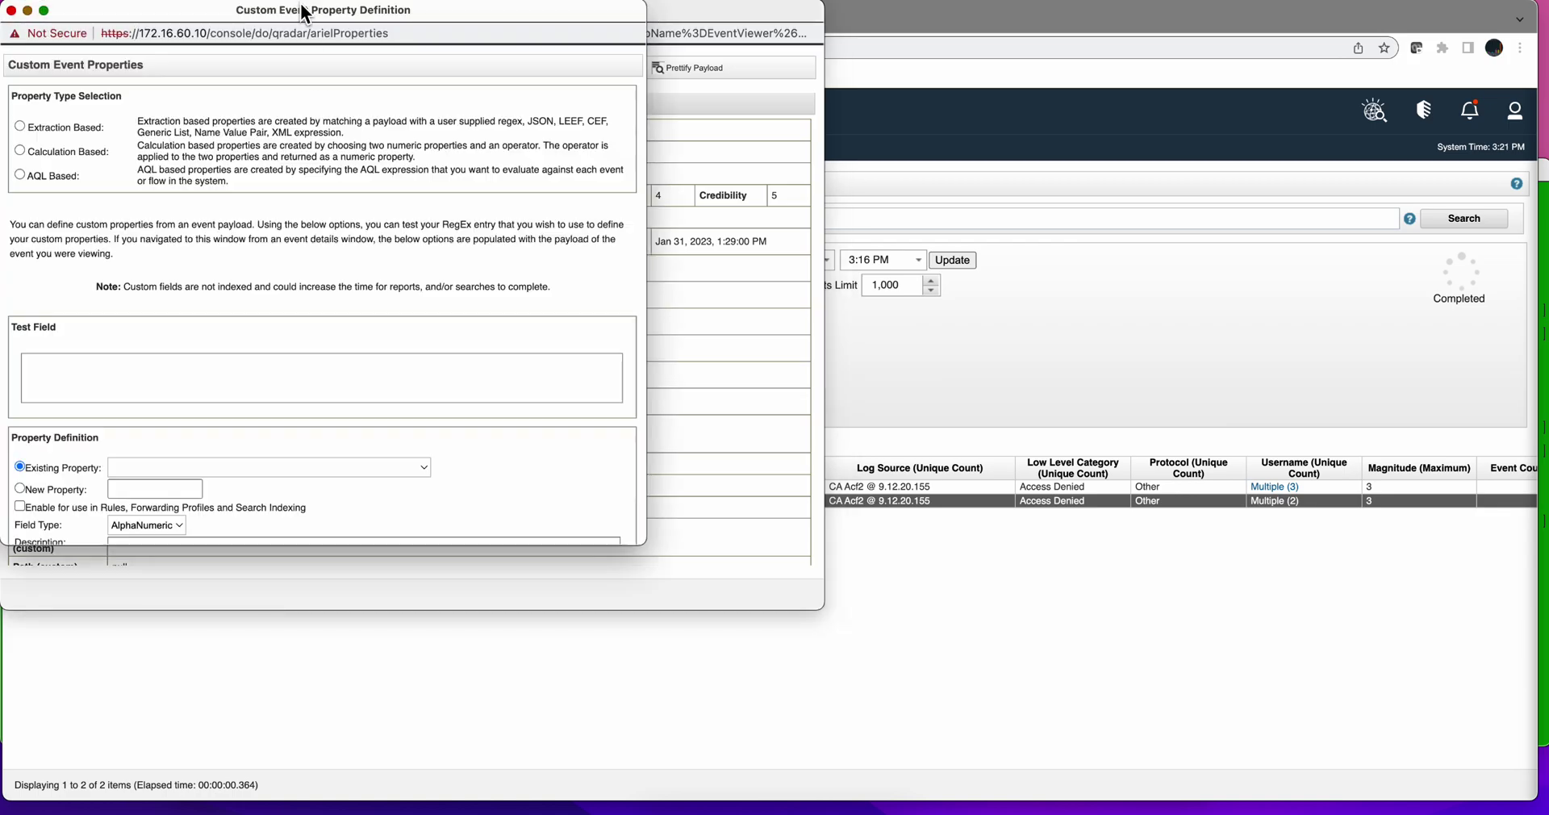
{"action": "left_click_drag", "start_coordinate": [304, 11], "coordinate": [533, 125]}
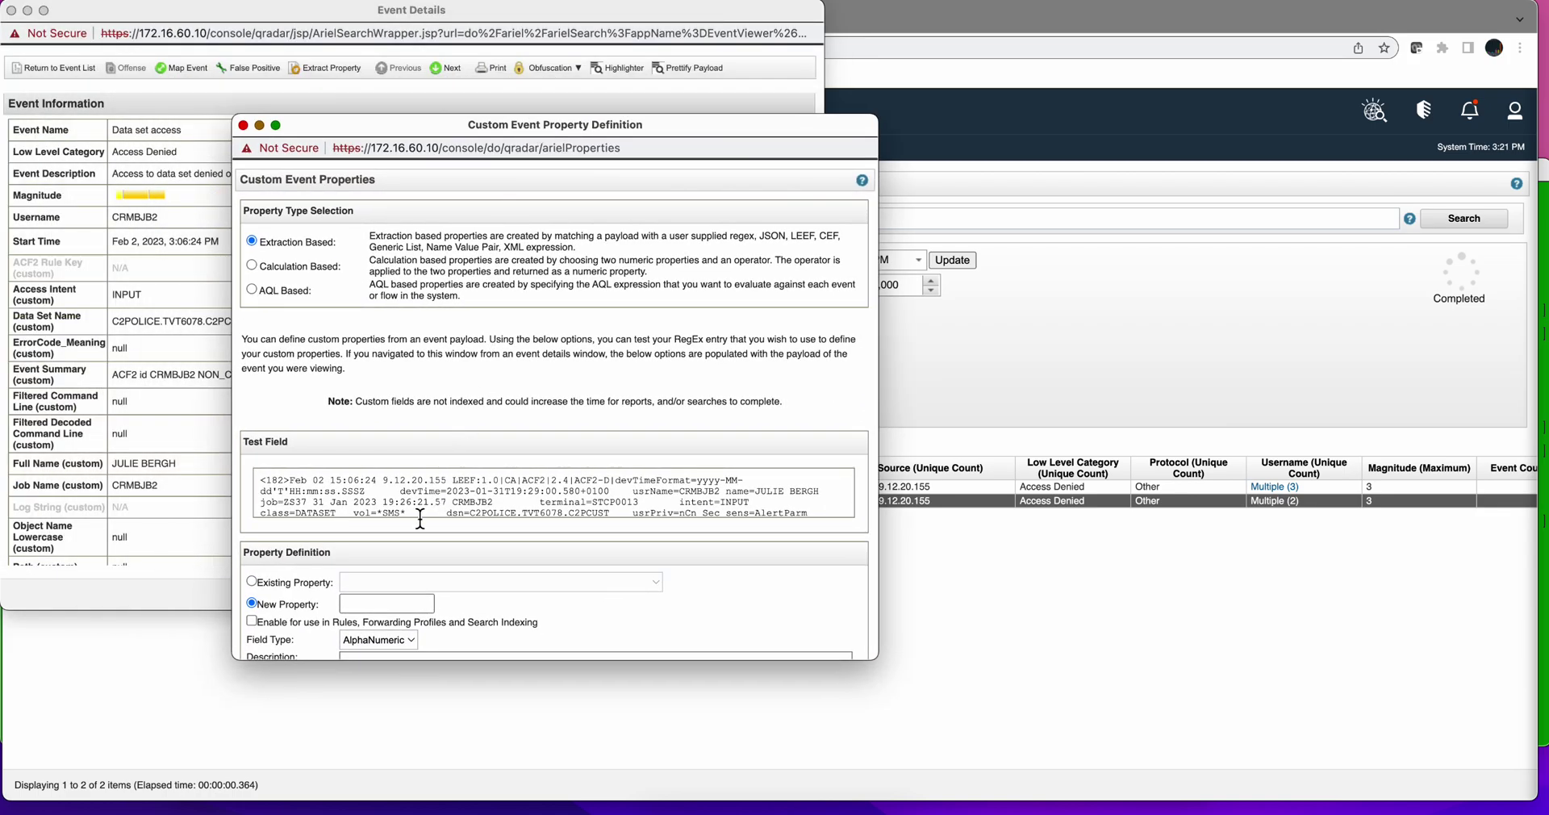
{"action": "left_click", "coordinate": [250, 580]}
{"action": "left_click", "coordinate": [361, 582]}
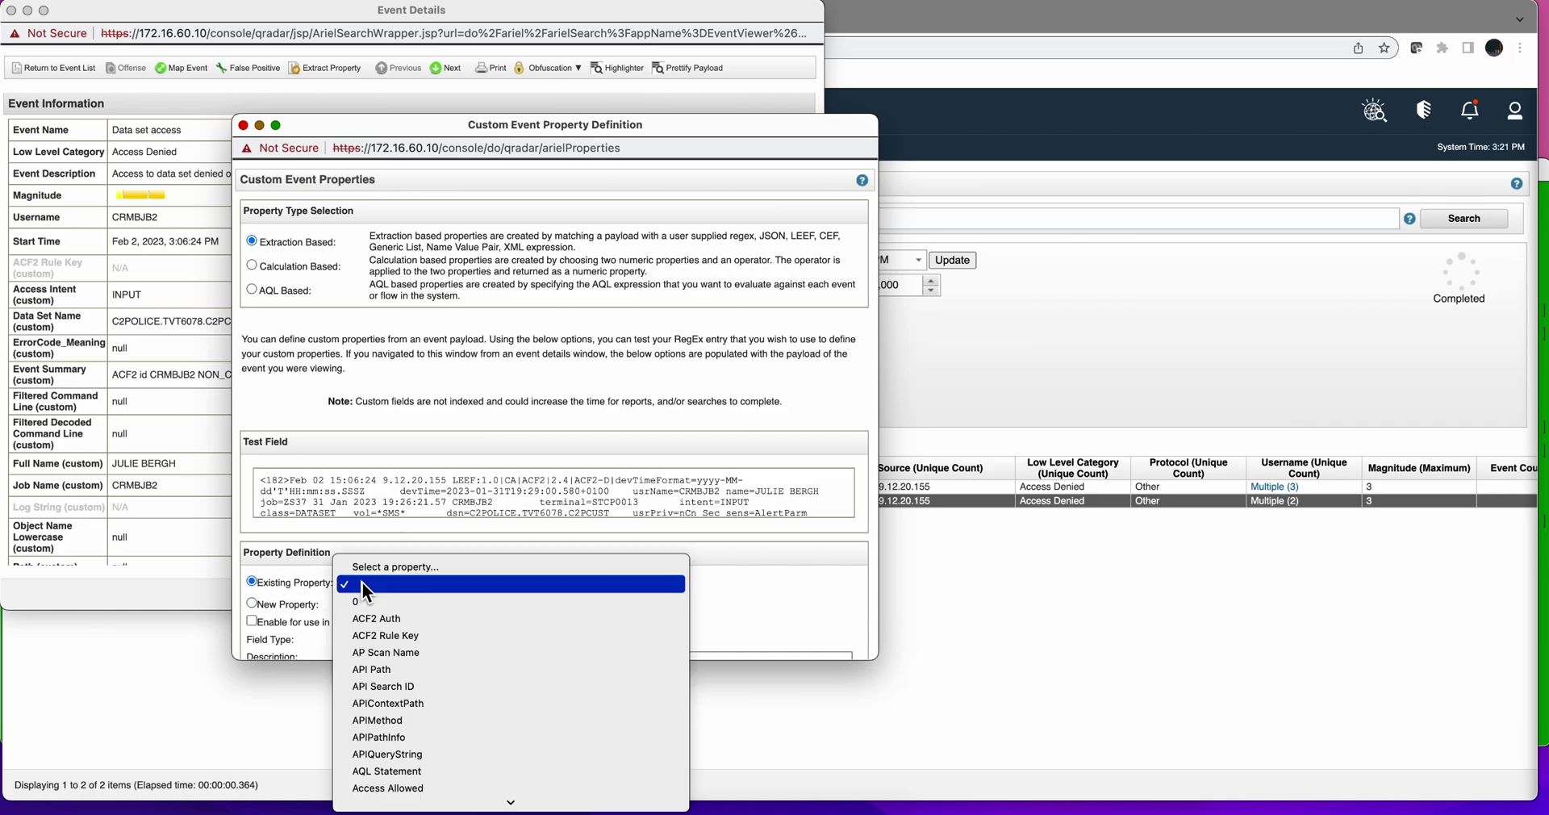
{"action": "left_click", "coordinate": [374, 618]}
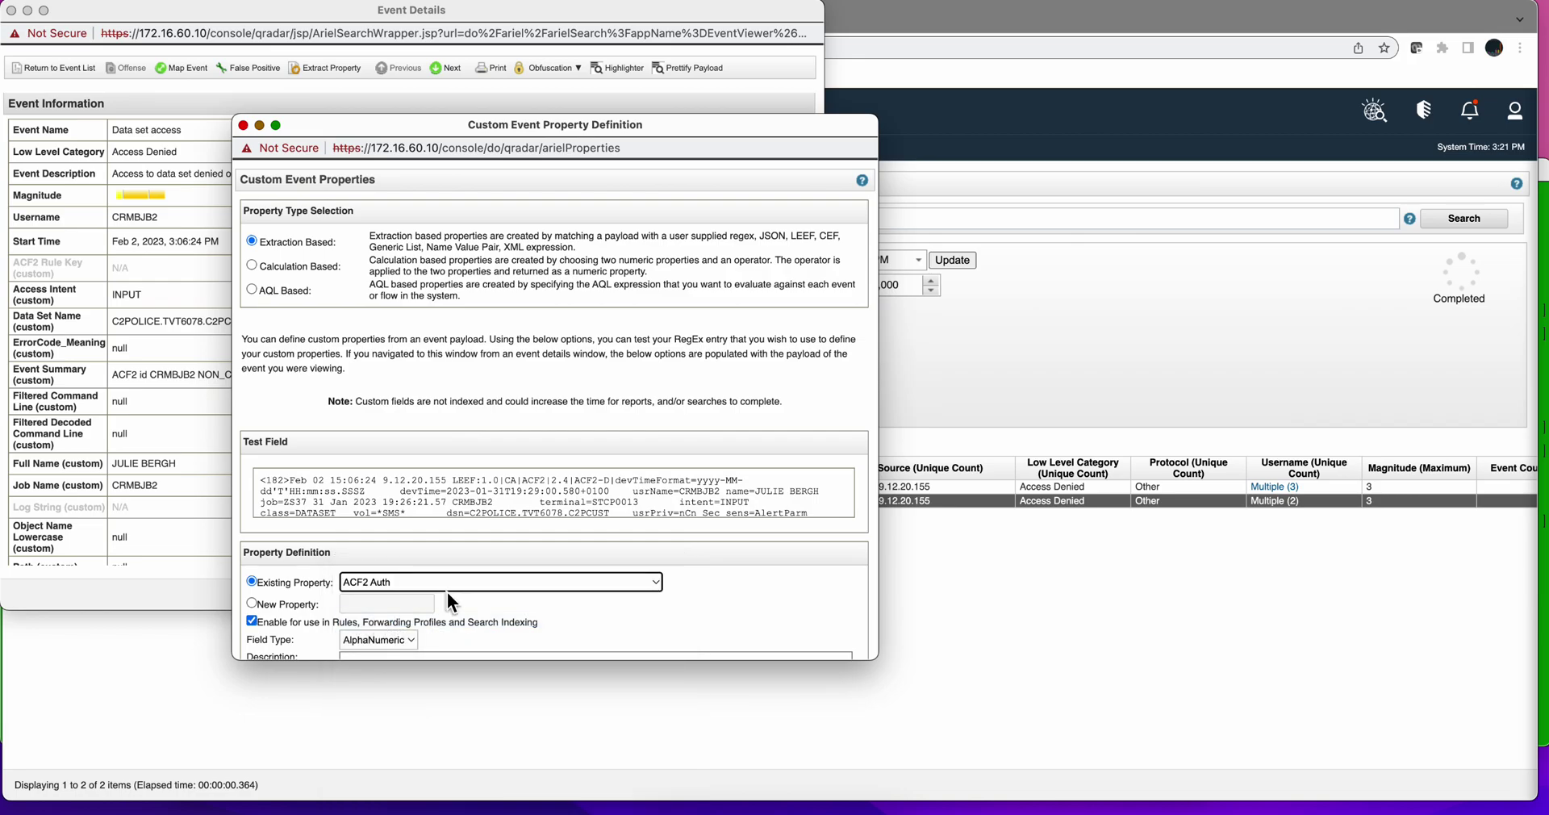
{"action": "scroll", "coordinate": [647, 568], "scroll_direction": "down", "scroll_amount": 5}
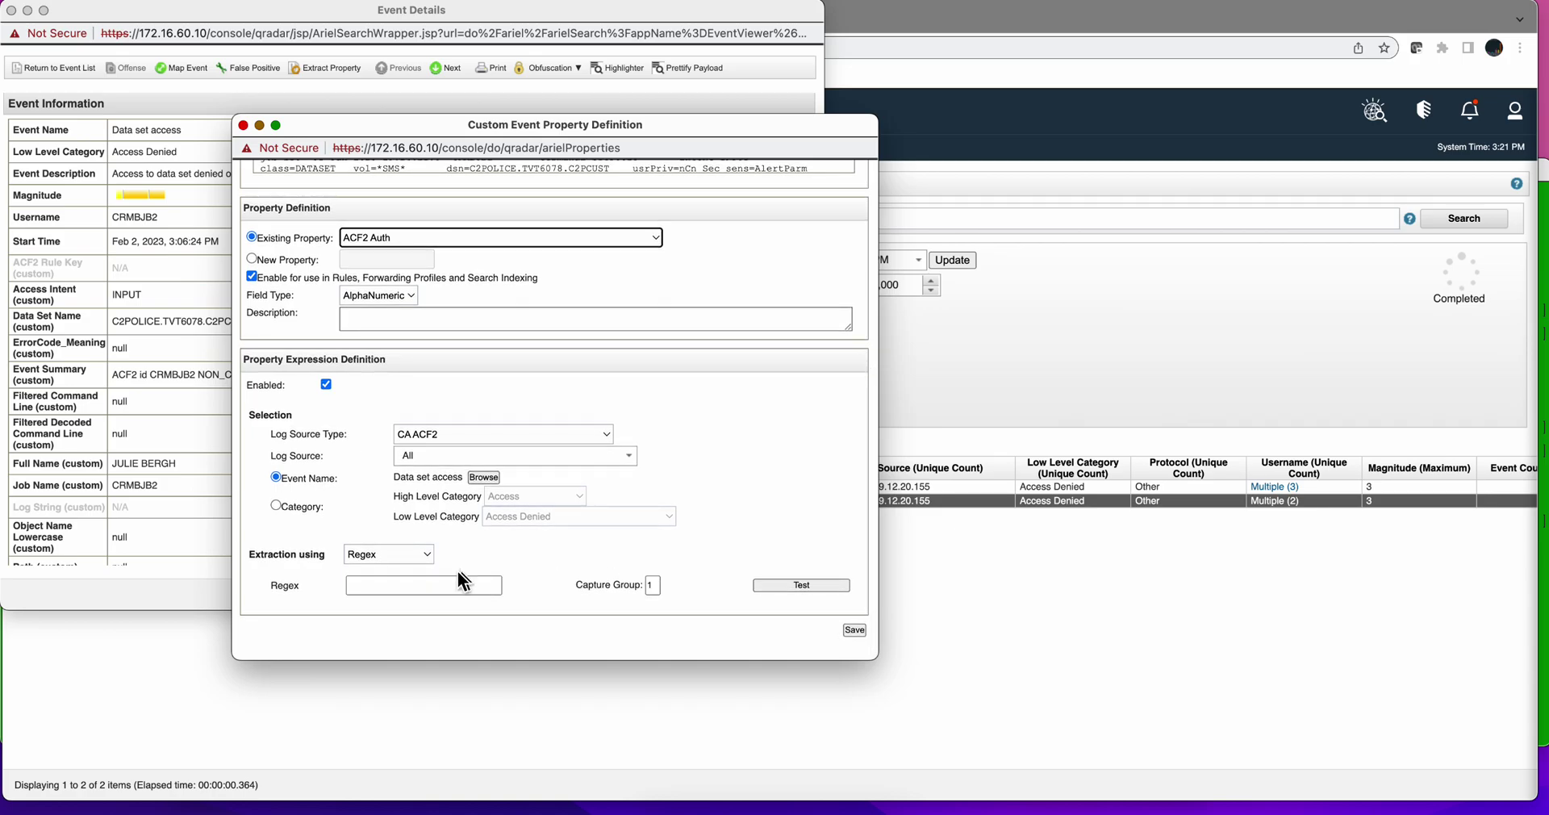
{"action": "left_click", "coordinate": [407, 585]}
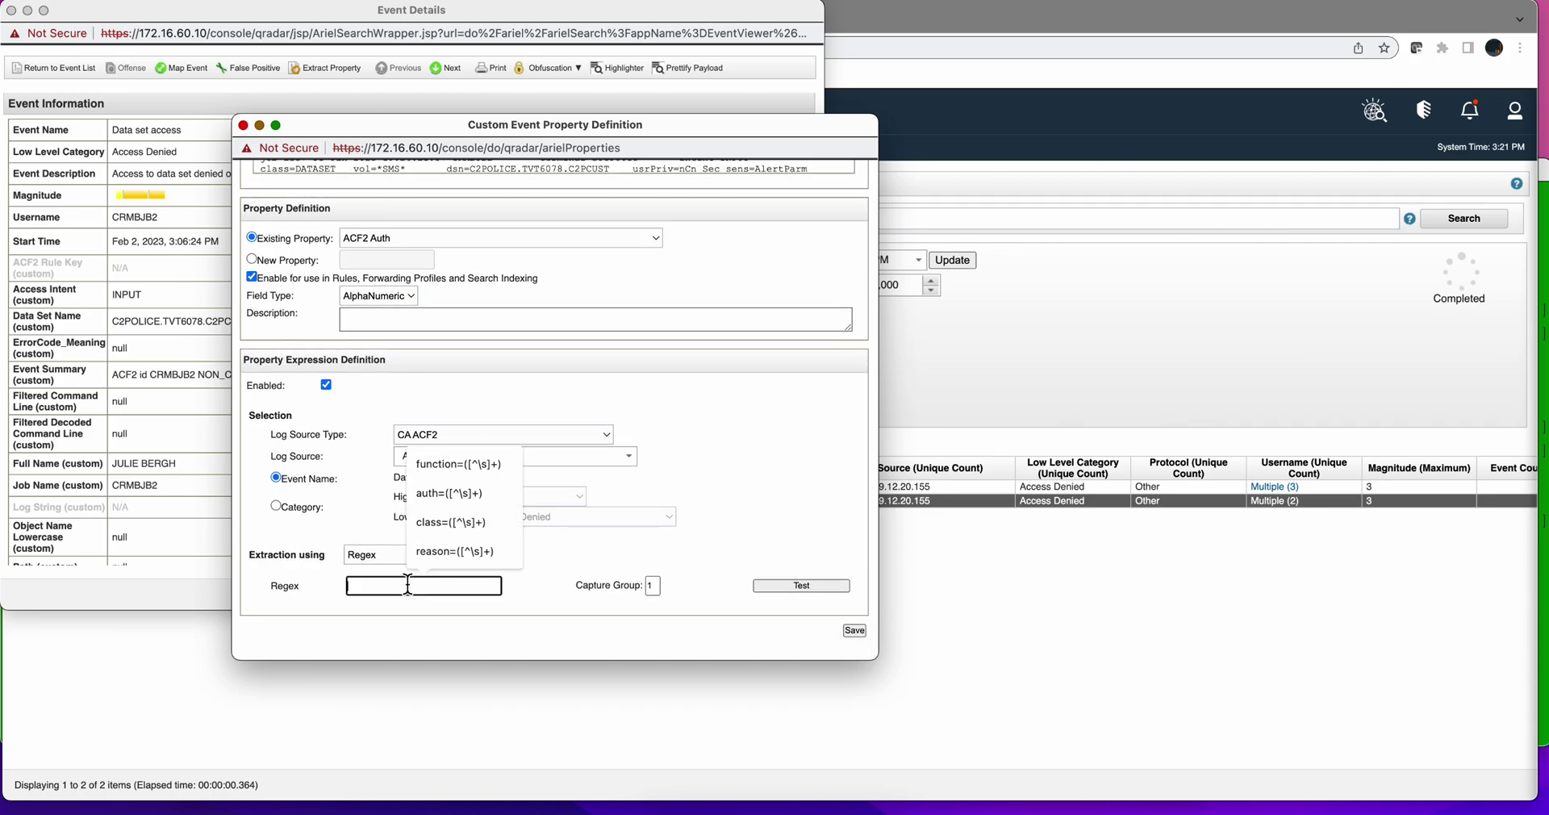
{"action": "left_click", "coordinate": [469, 493]}
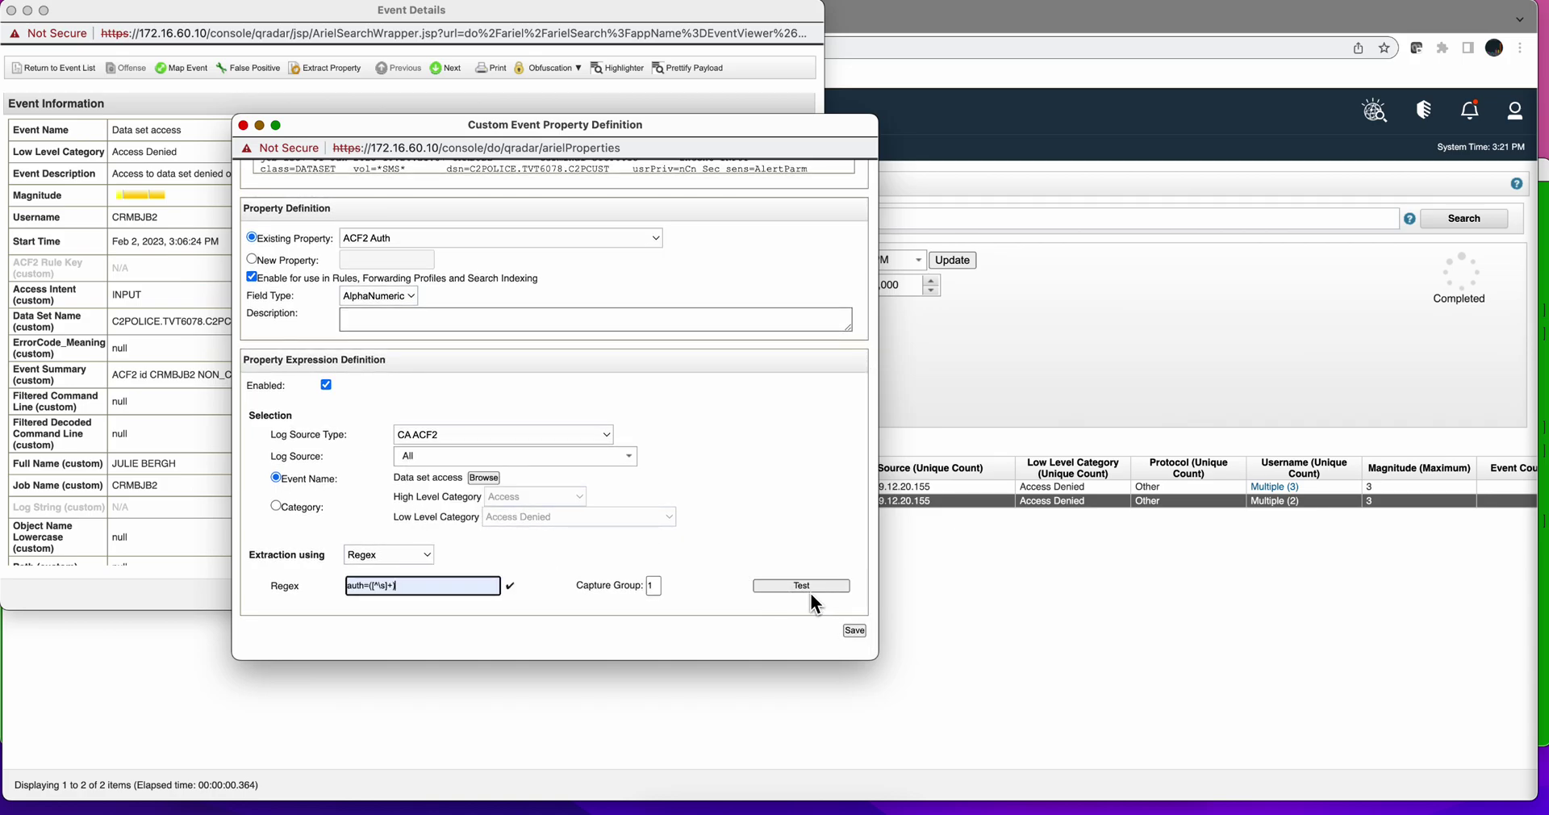
{"action": "left_click", "coordinate": [854, 631]}
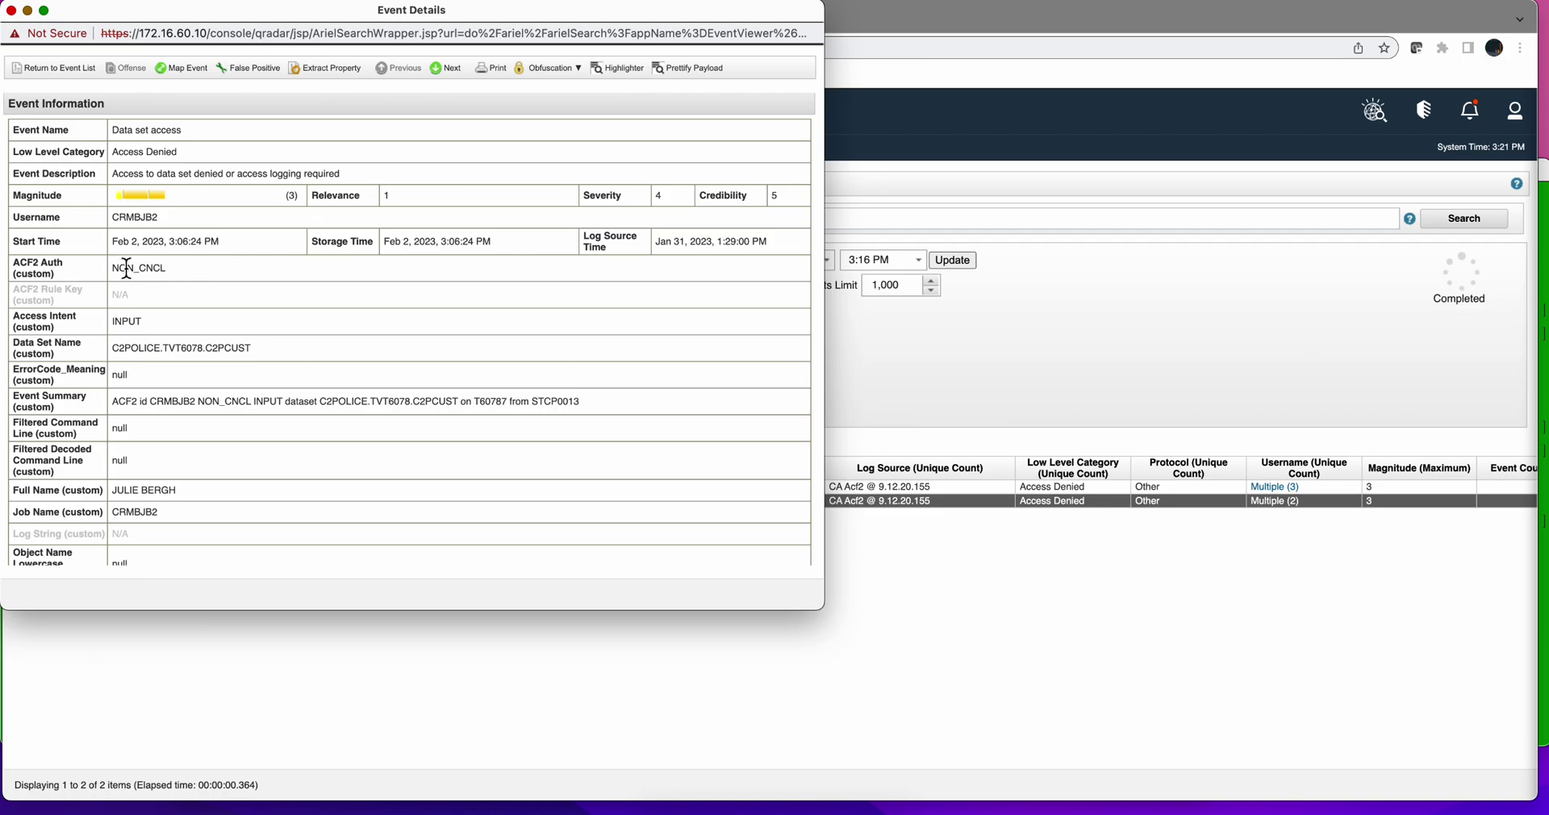
Close the event details and remove the 'Payload Contains is auth=NON_CNCL' filter.
{"action": "left_click", "coordinate": [12, 12]}
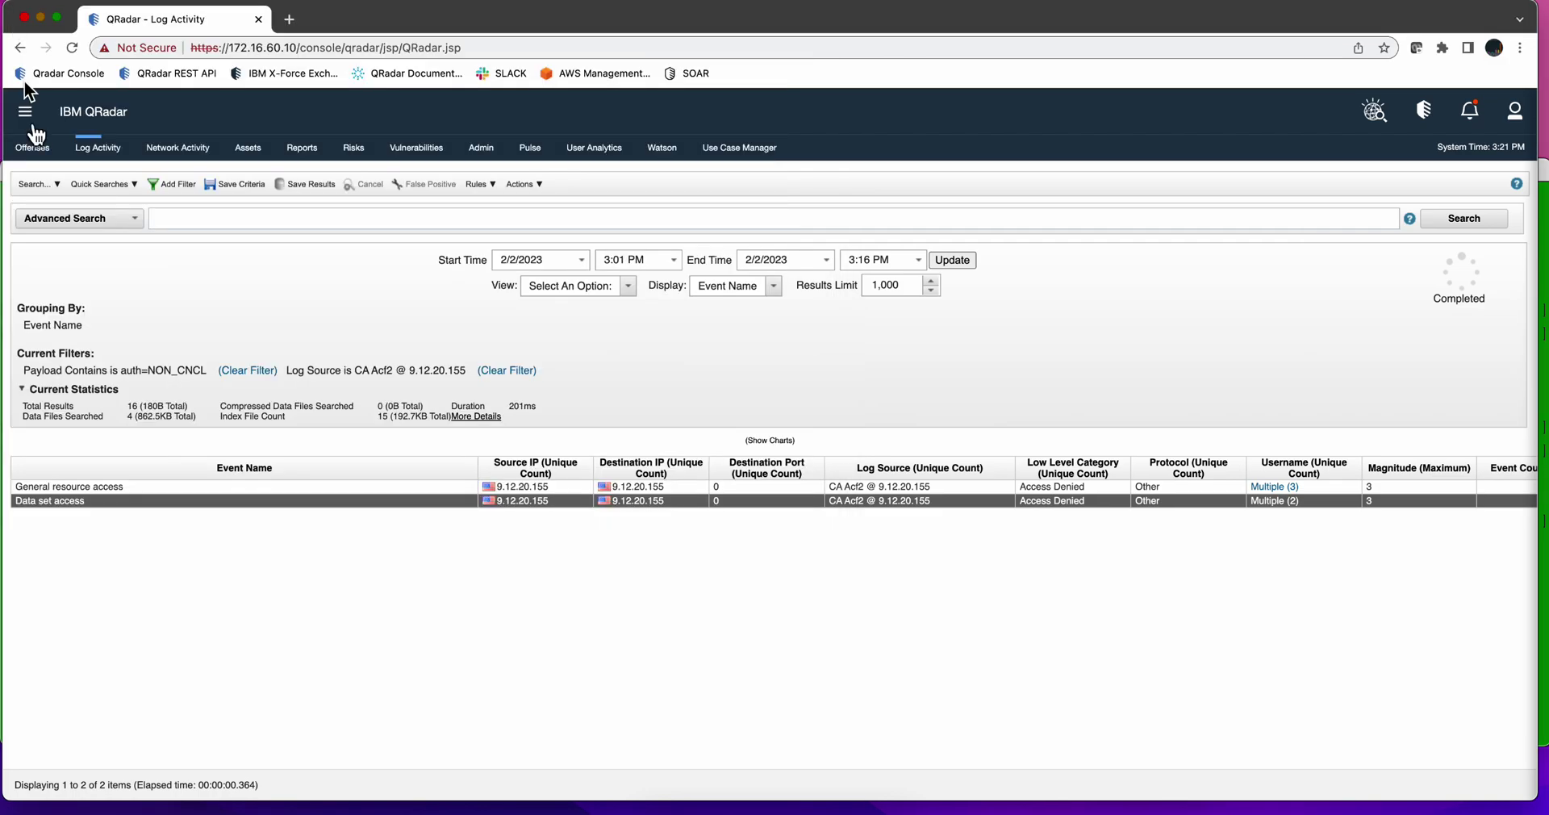
{"action": "left_click", "coordinate": [246, 374]}
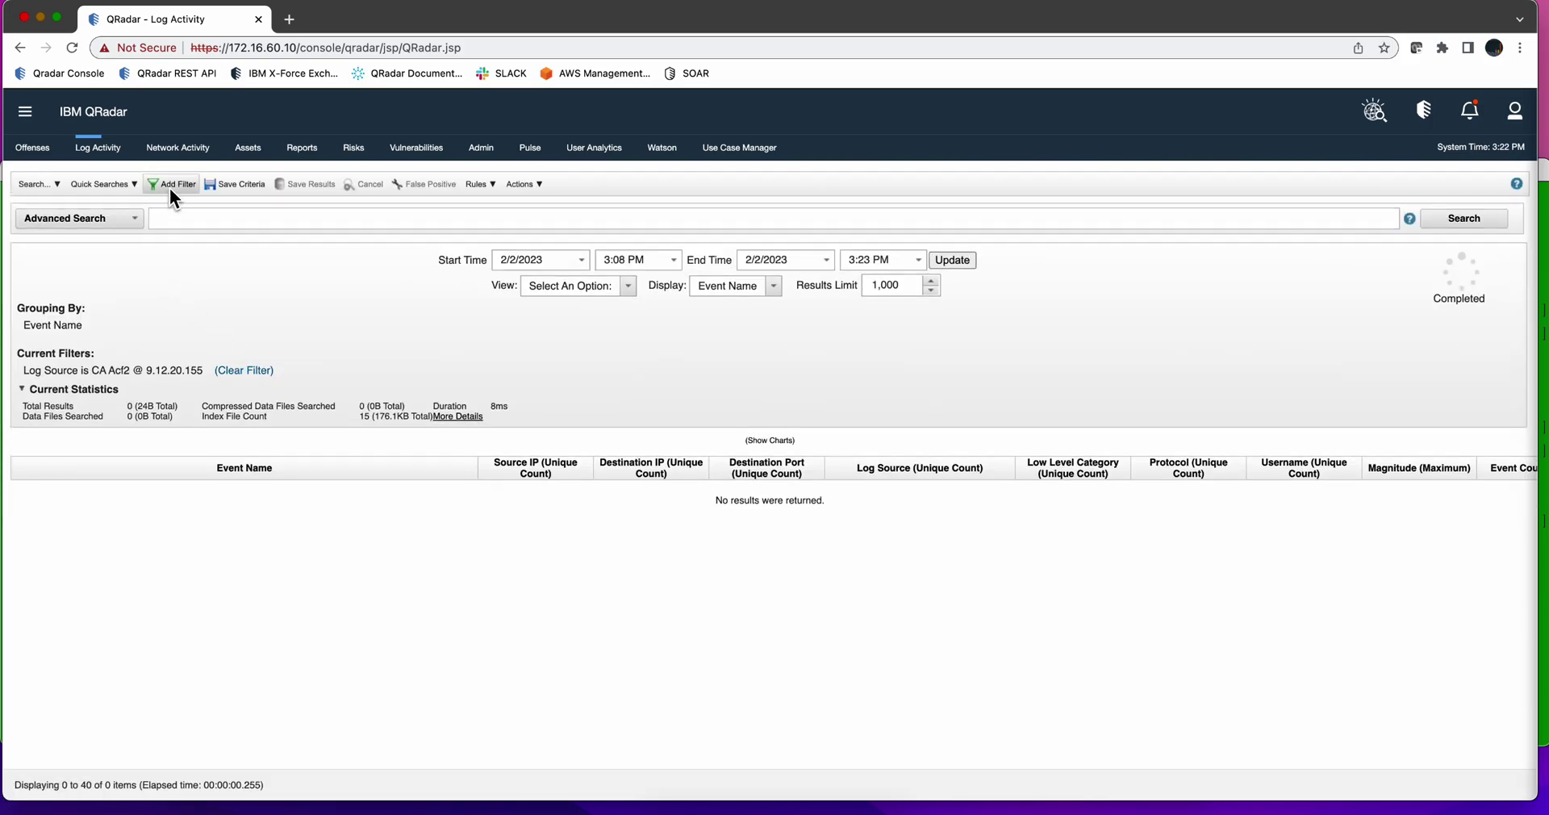
Add an 'ACF2 Auth (custom) is not N/A' filter to the Log Activity search.
{"action": "left_click", "coordinate": [171, 184]}
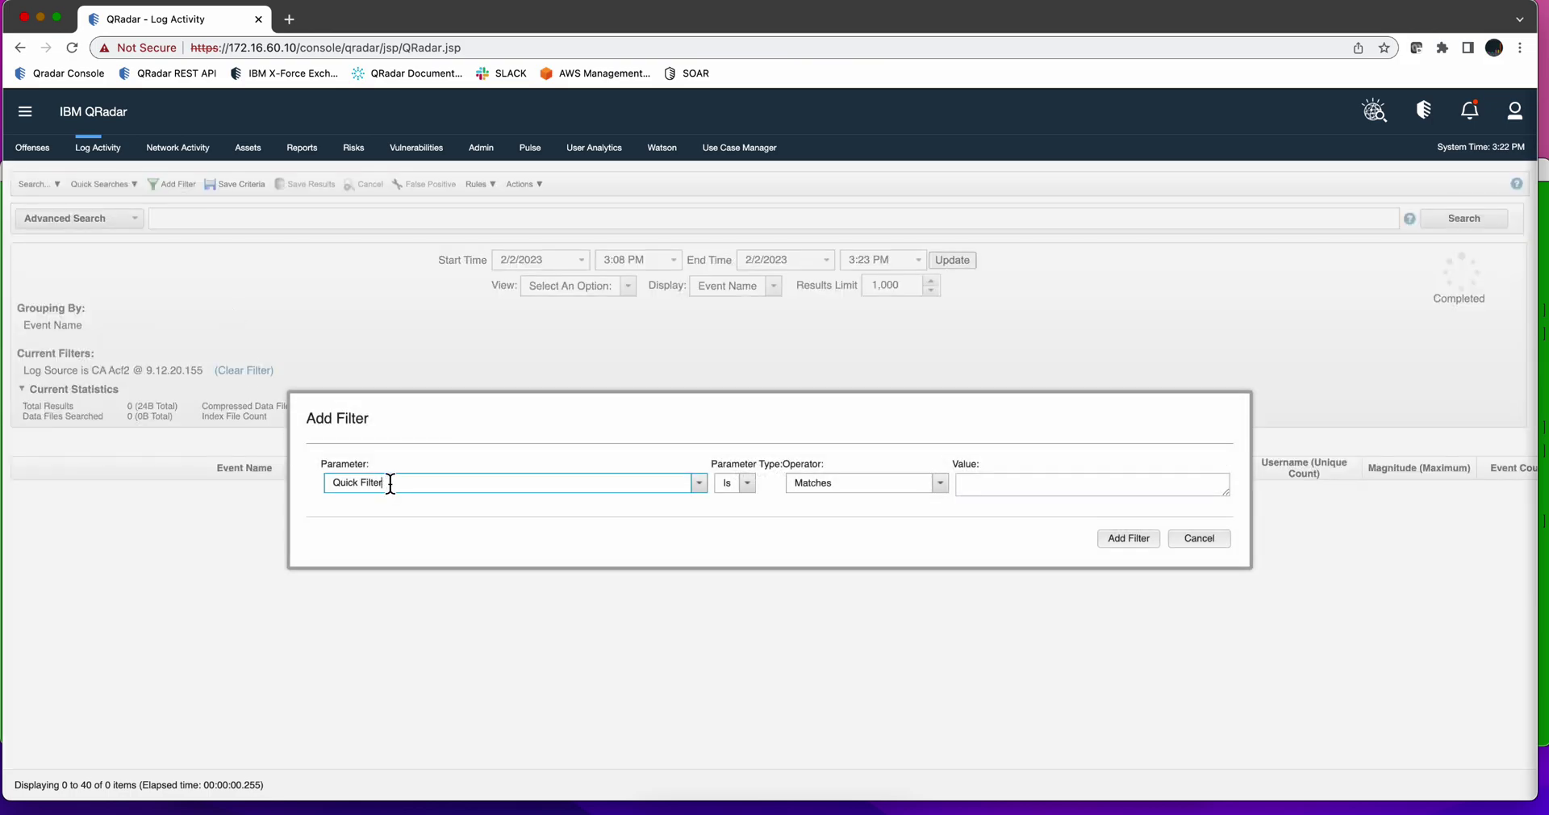
{"action": "left_click_drag", "start_coordinate": [389, 483], "coordinate": [302, 471]}
{"action": "type", "text": "AC"}
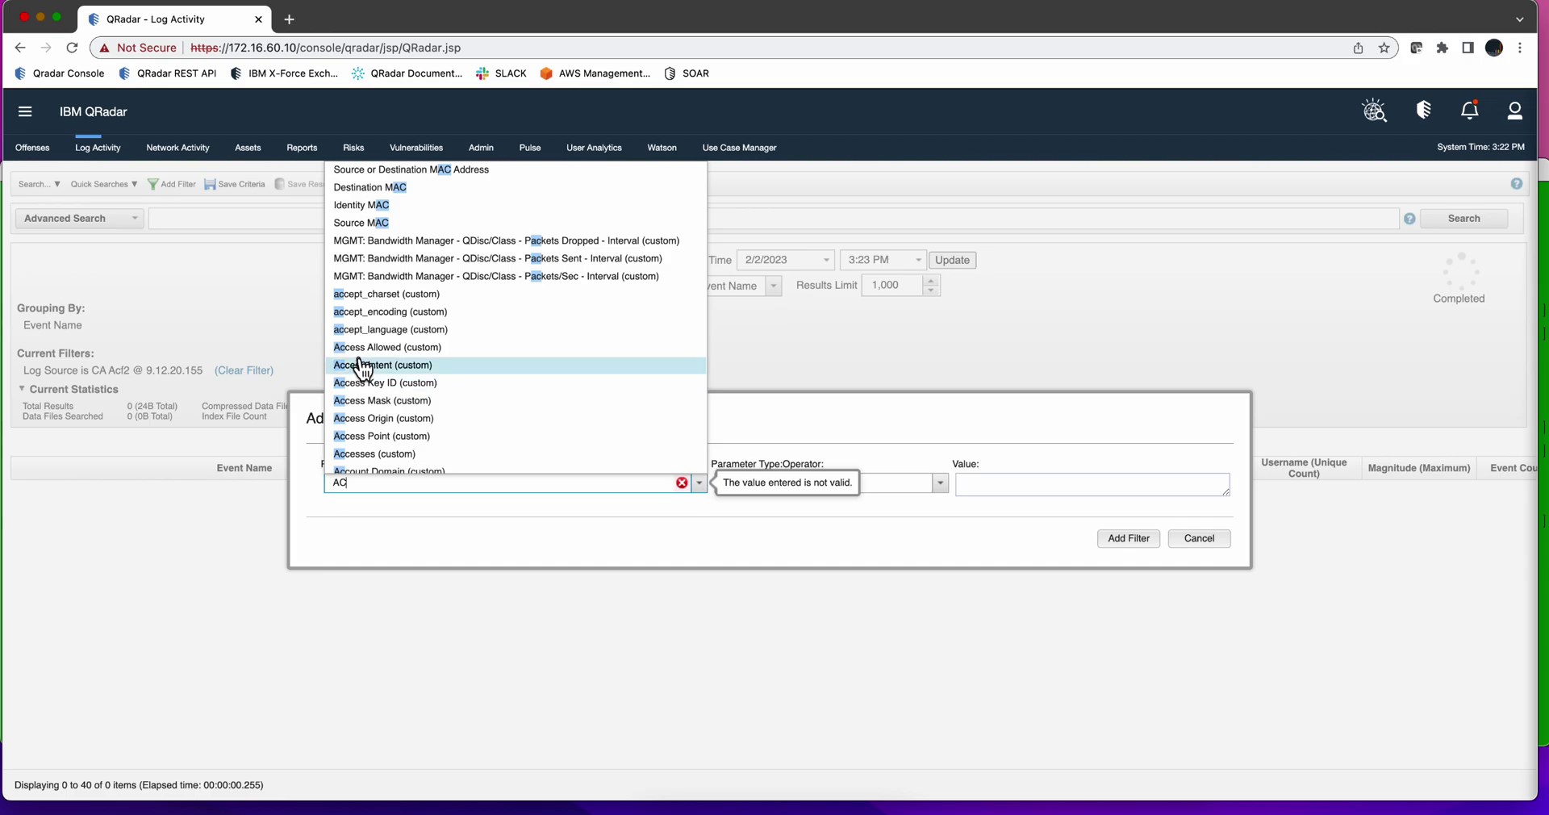
{"action": "type", "text": "f2"}
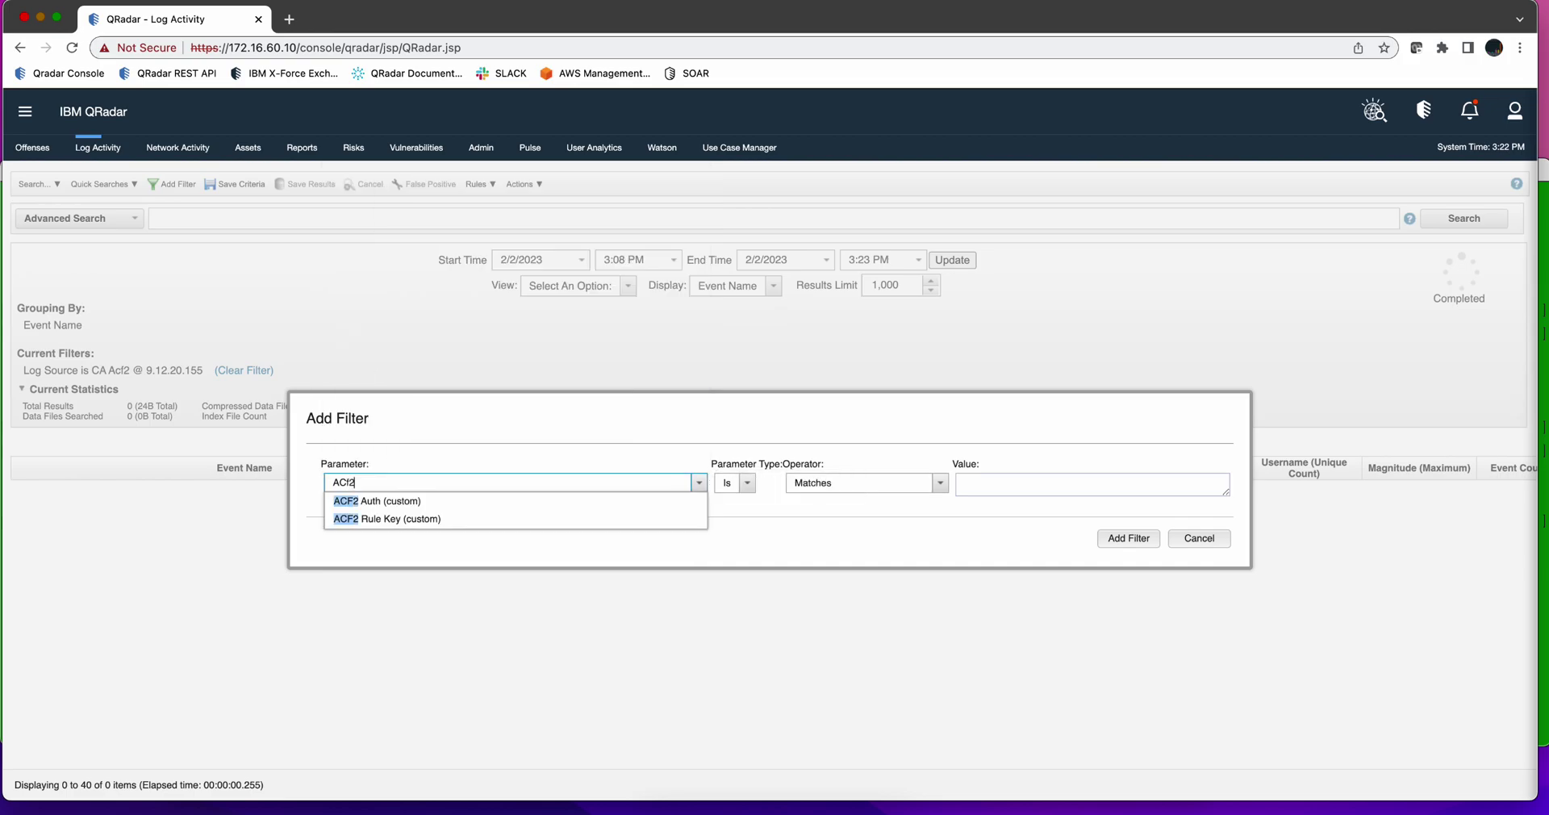
{"action": "left_click", "coordinate": [399, 500]}
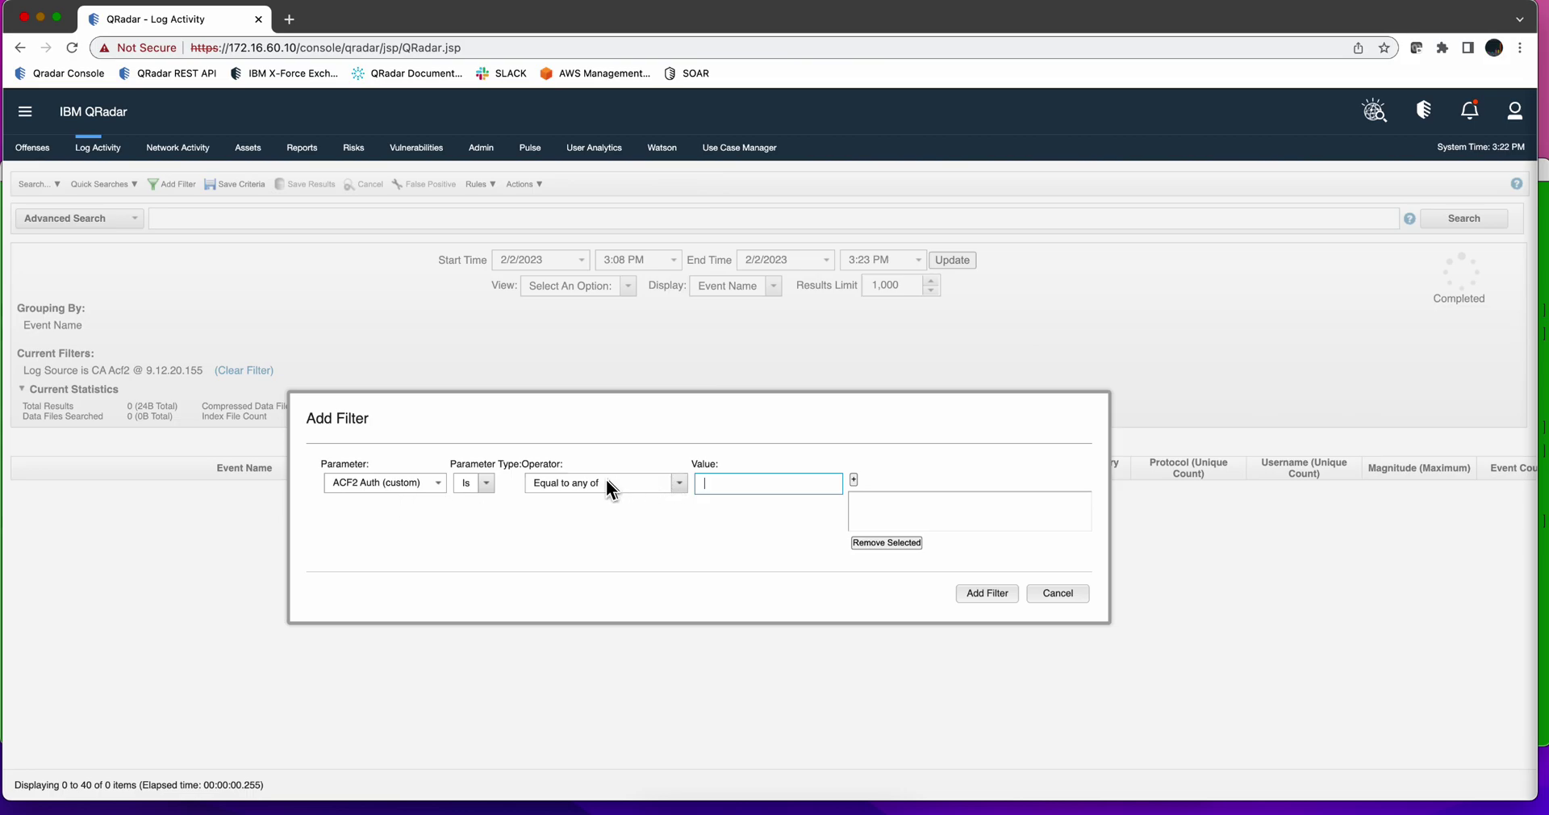
{"action": "left_click", "coordinate": [680, 486]}
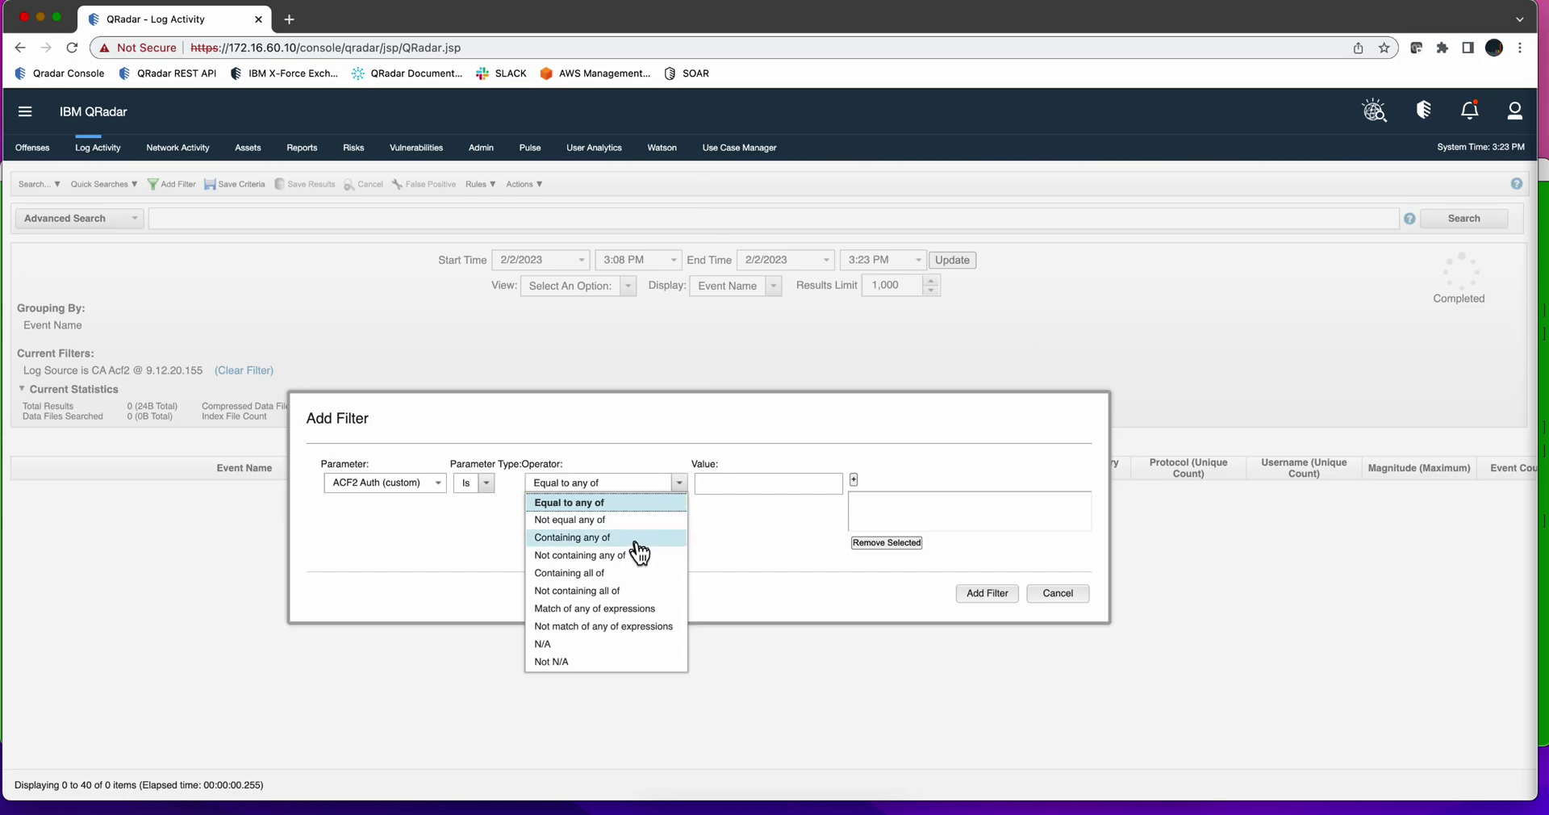
{"action": "left_click", "coordinate": [707, 484]}
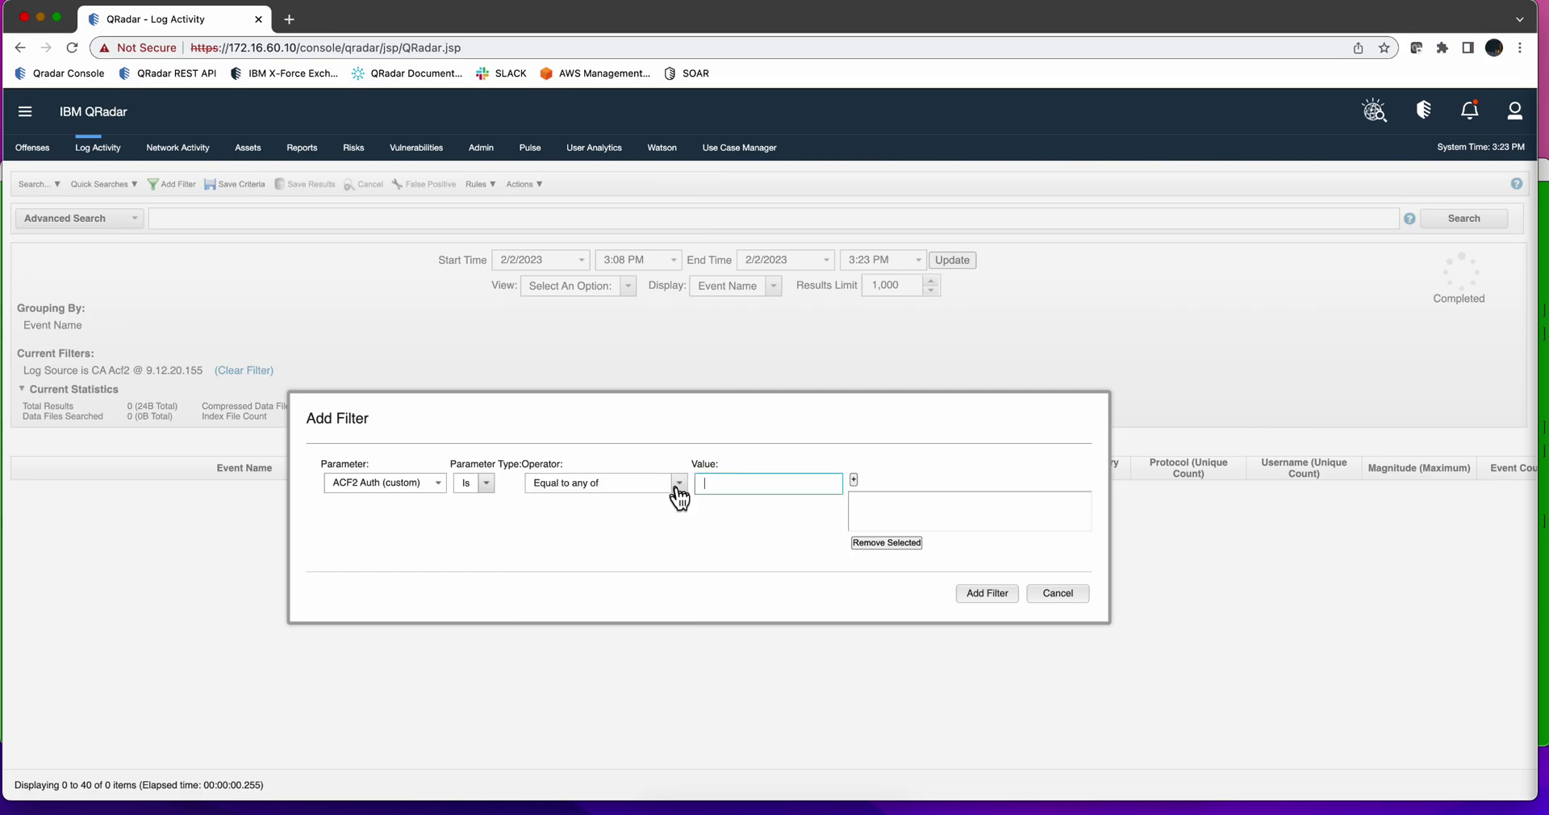
{"action": "left_click", "coordinate": [678, 484]}
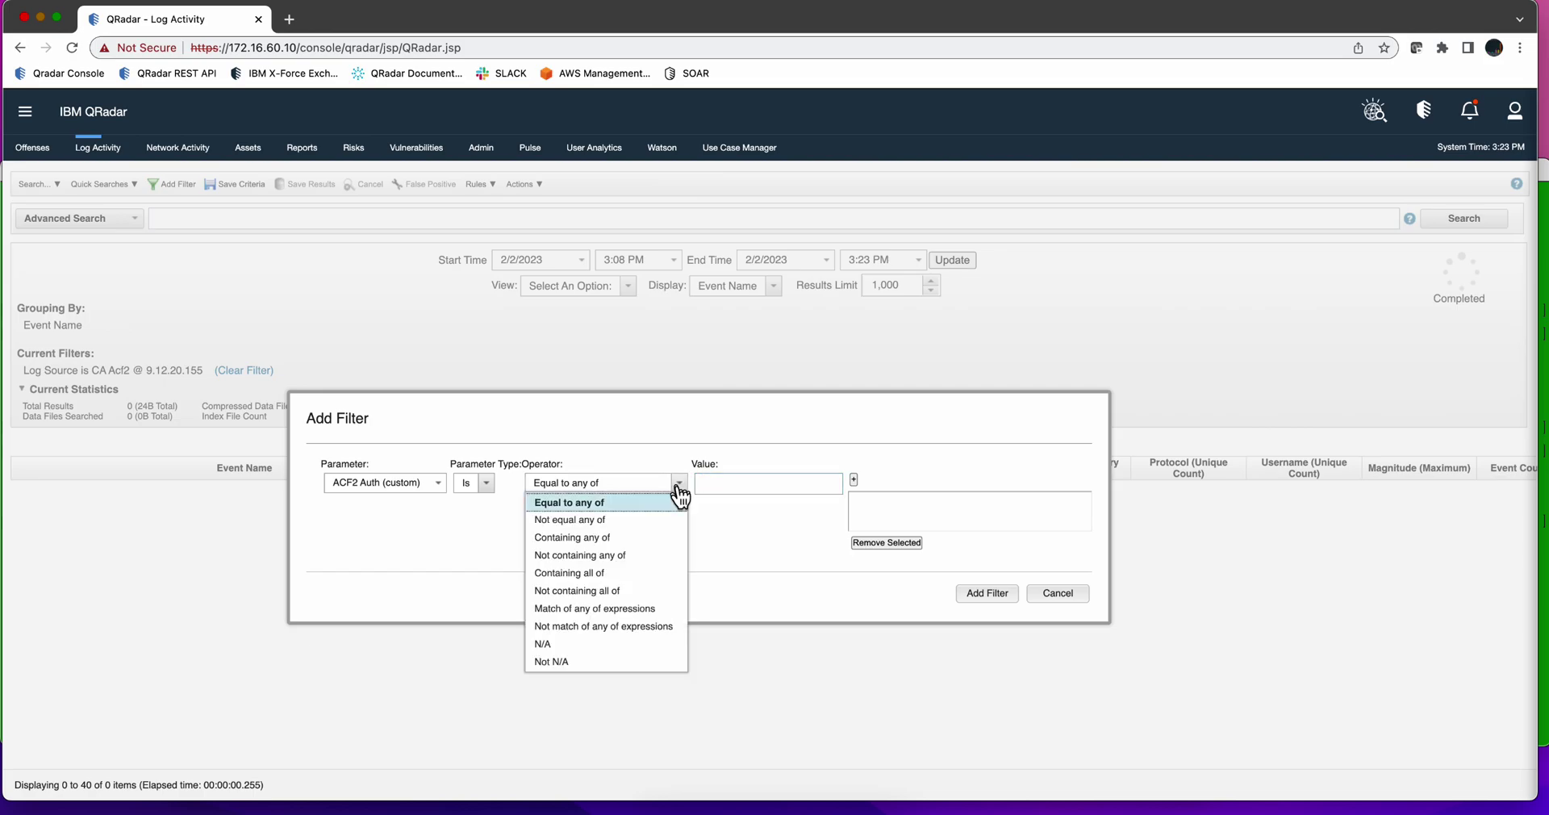
{"action": "left_click", "coordinate": [548, 662]}
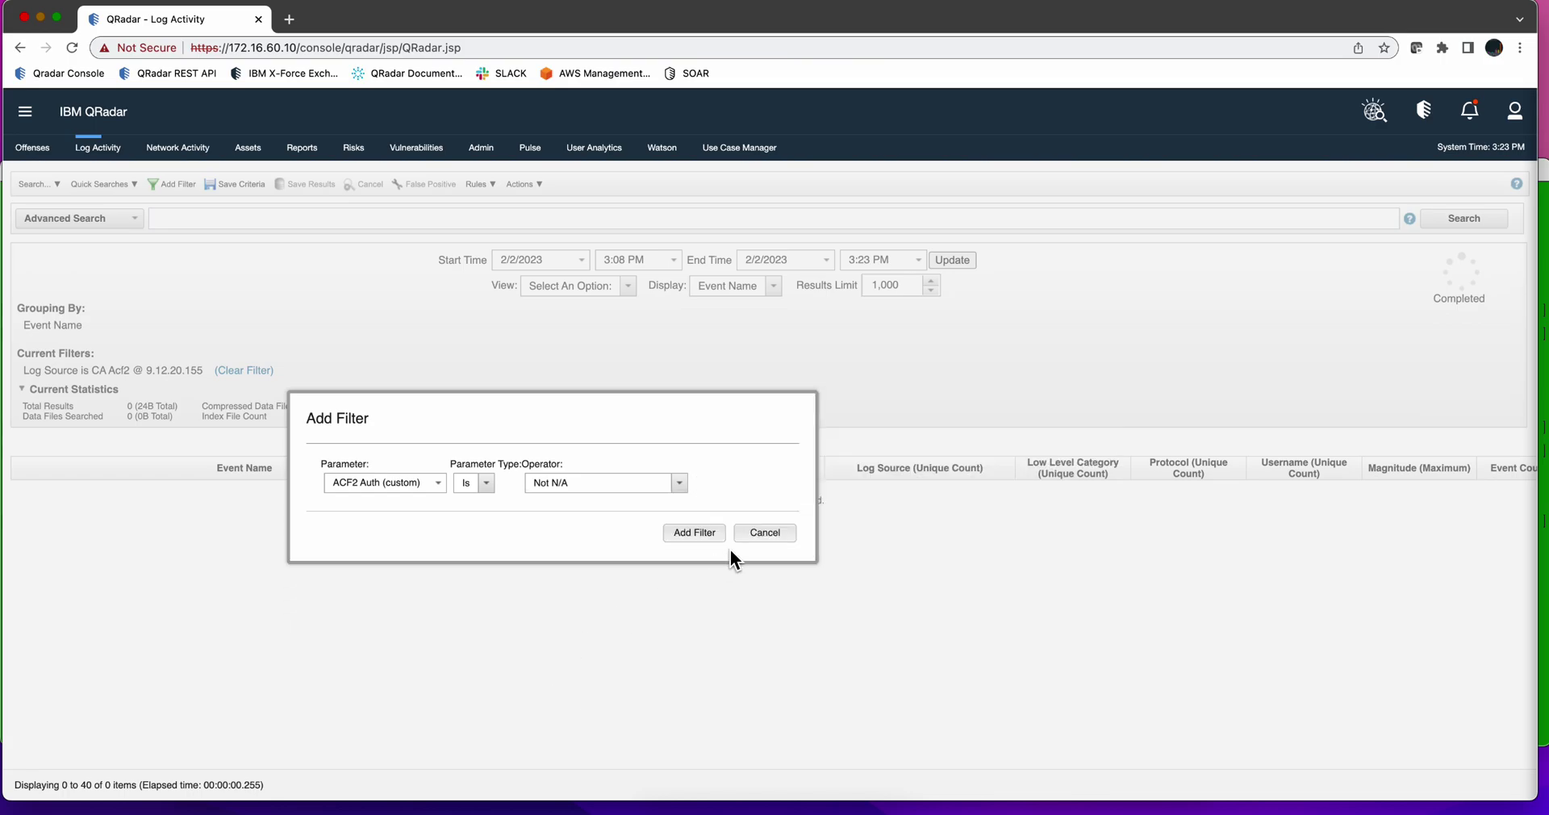
{"action": "left_click", "coordinate": [706, 534]}
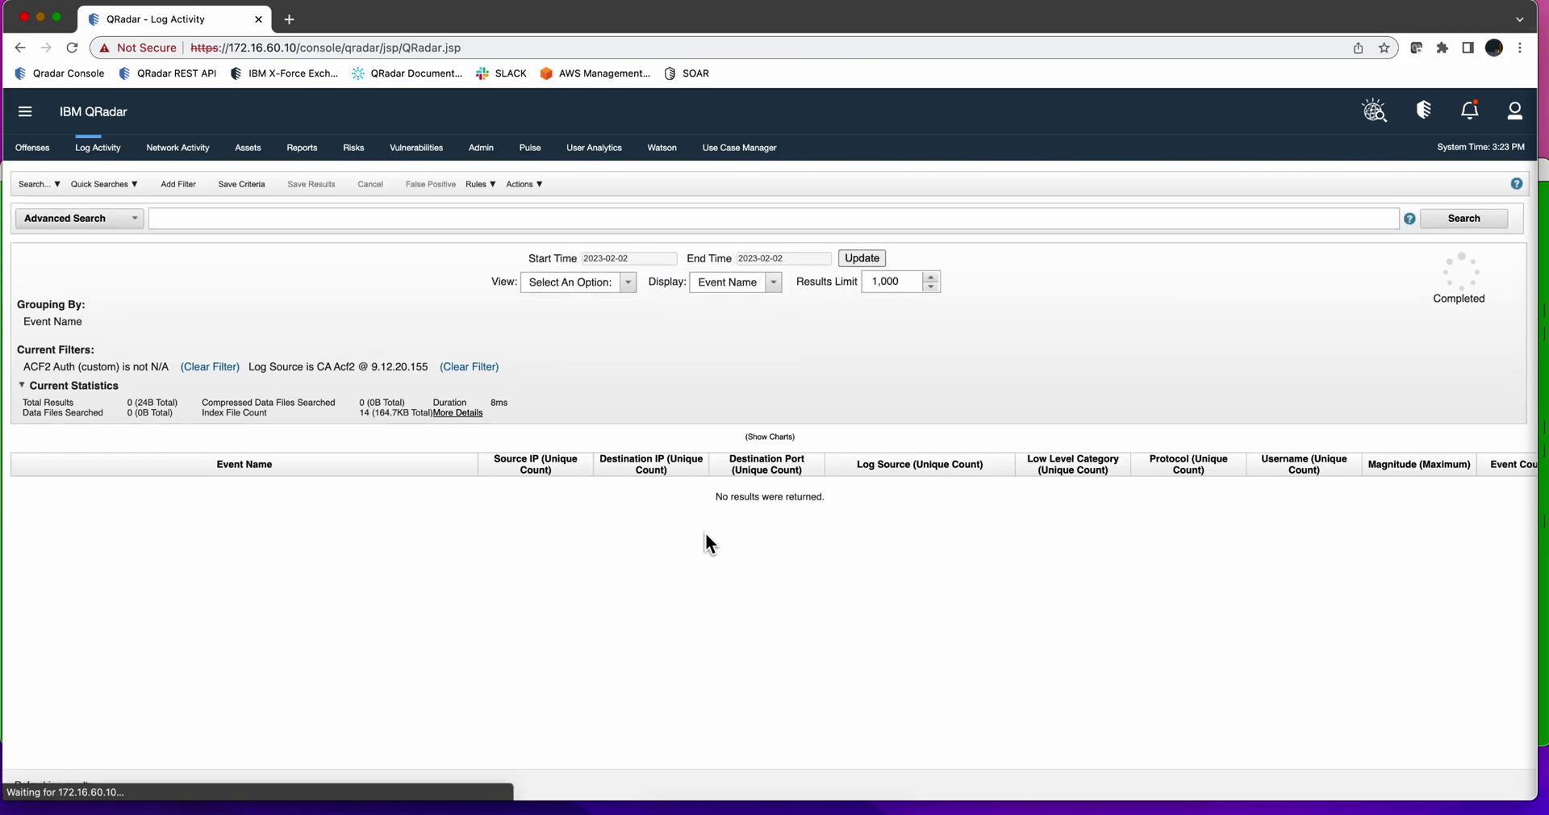
Rerun the search with a recent time preset from the View dropdown.
{"action": "left_click", "coordinate": [629, 285]}
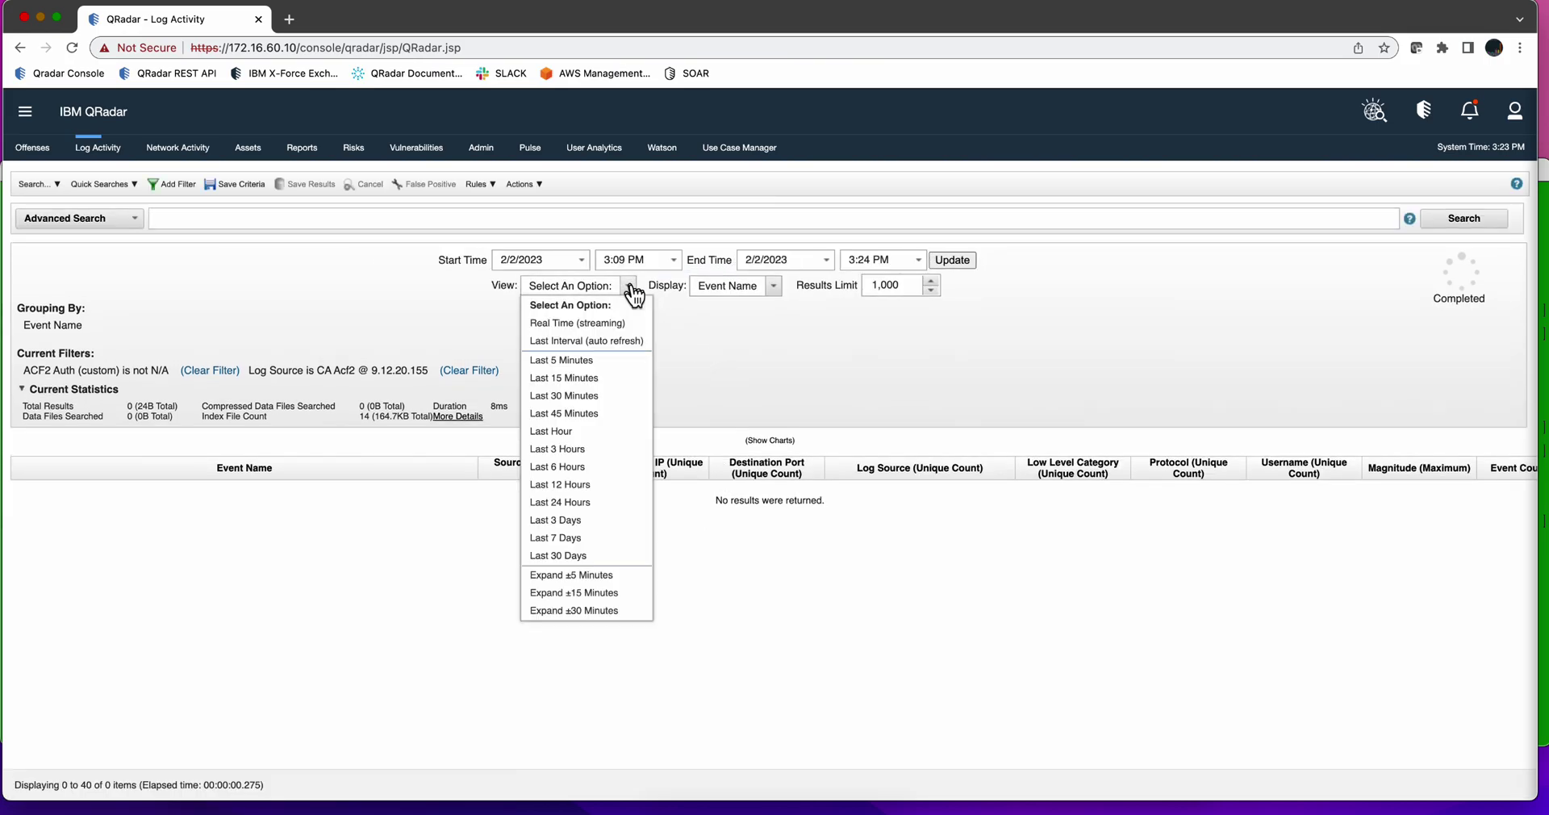
{"action": "left_click", "coordinate": [598, 380]}
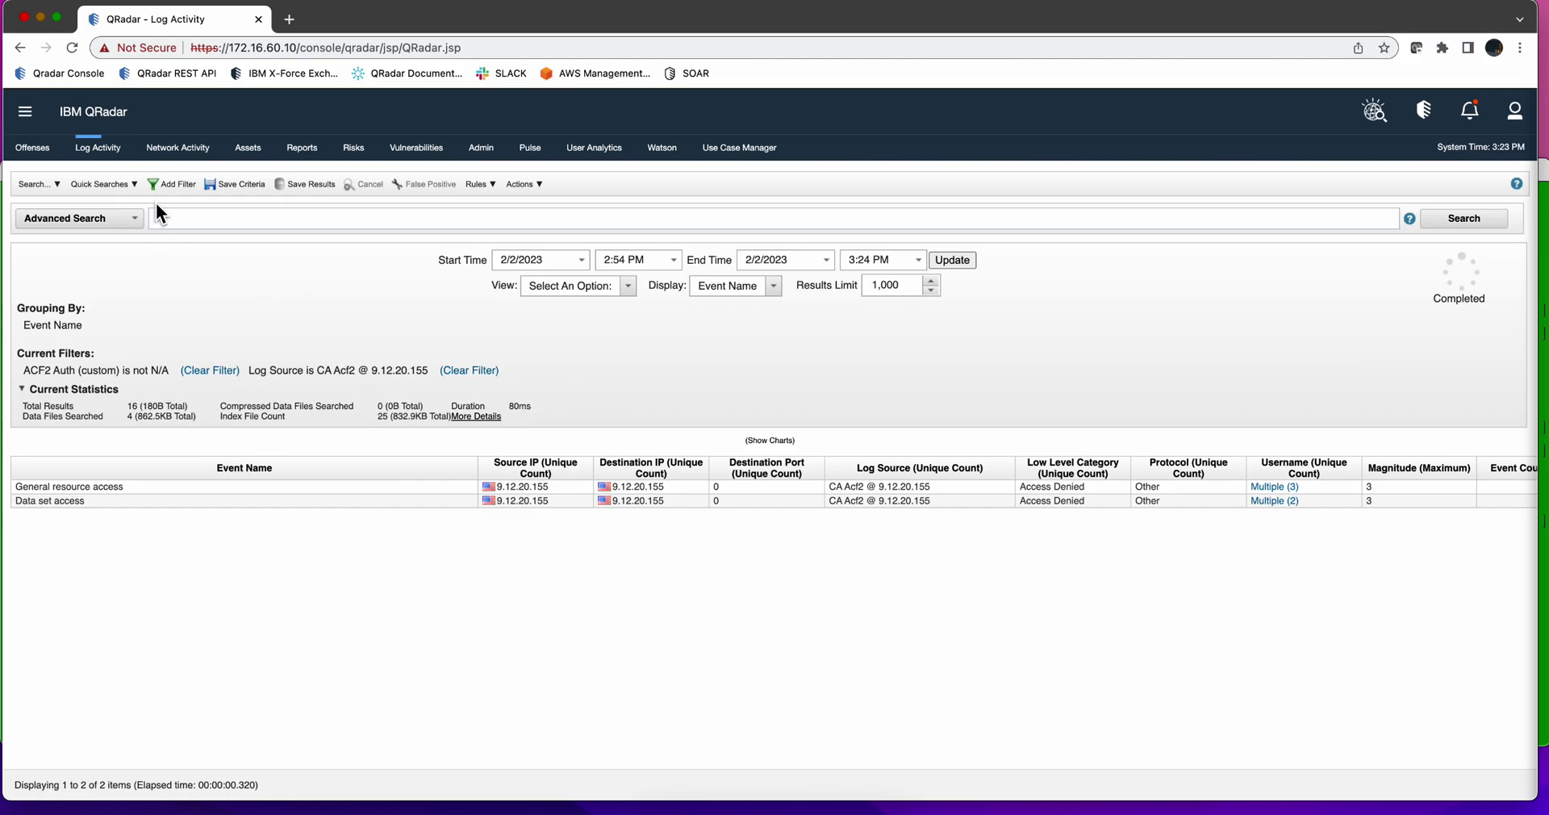
Save the search criteria as 'ACF2 Auth' with Include in my Quick Searches ticked.
{"action": "left_click", "coordinate": [231, 184]}
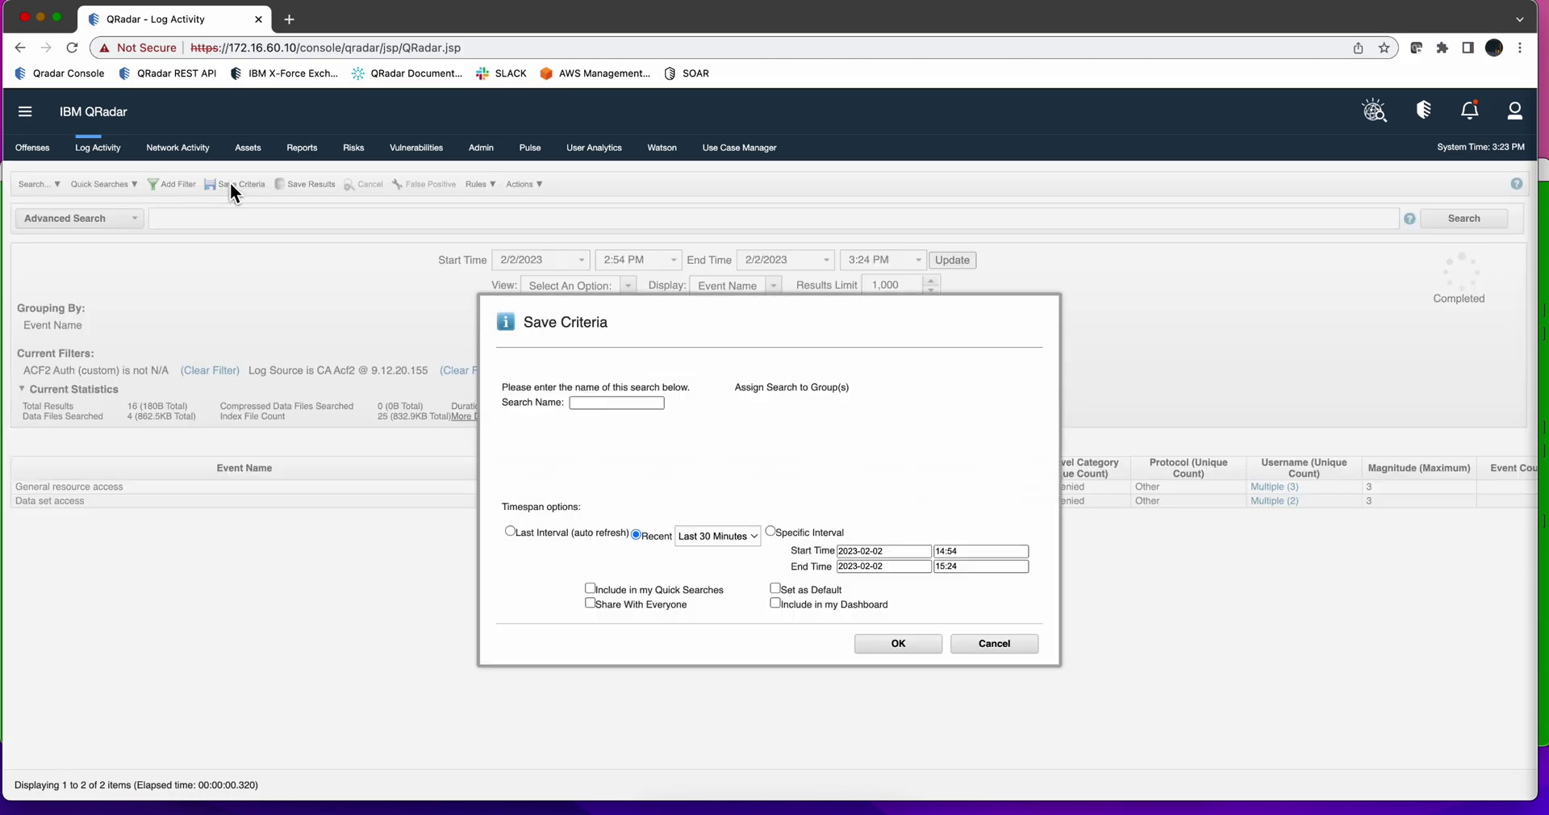
{"action": "left_click", "coordinate": [589, 412]}
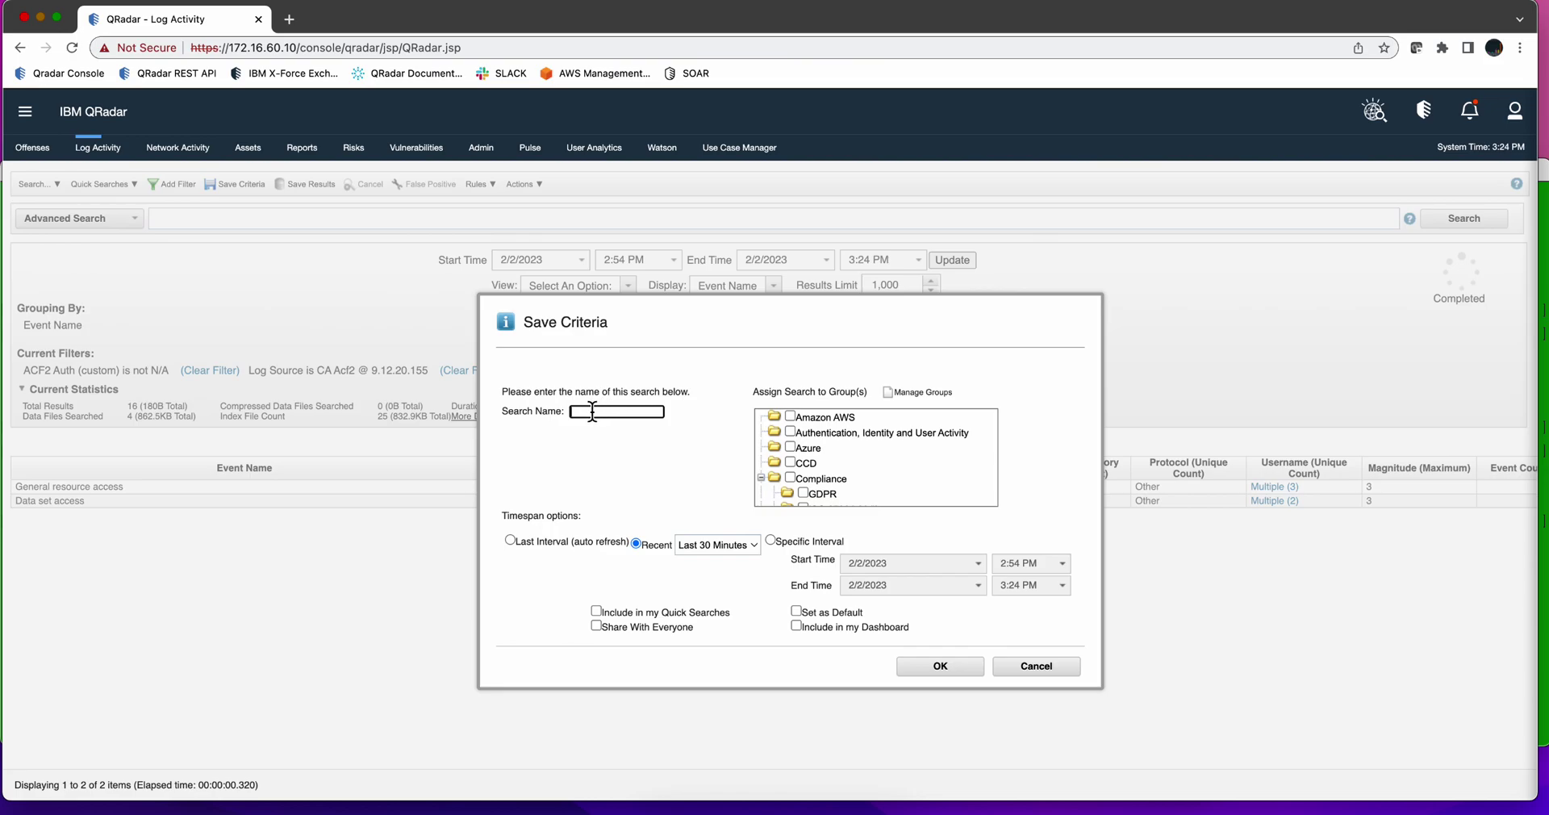
{"action": "type", "text": "ACF2 Auth"}
{"action": "left_click", "coordinate": [604, 612]}
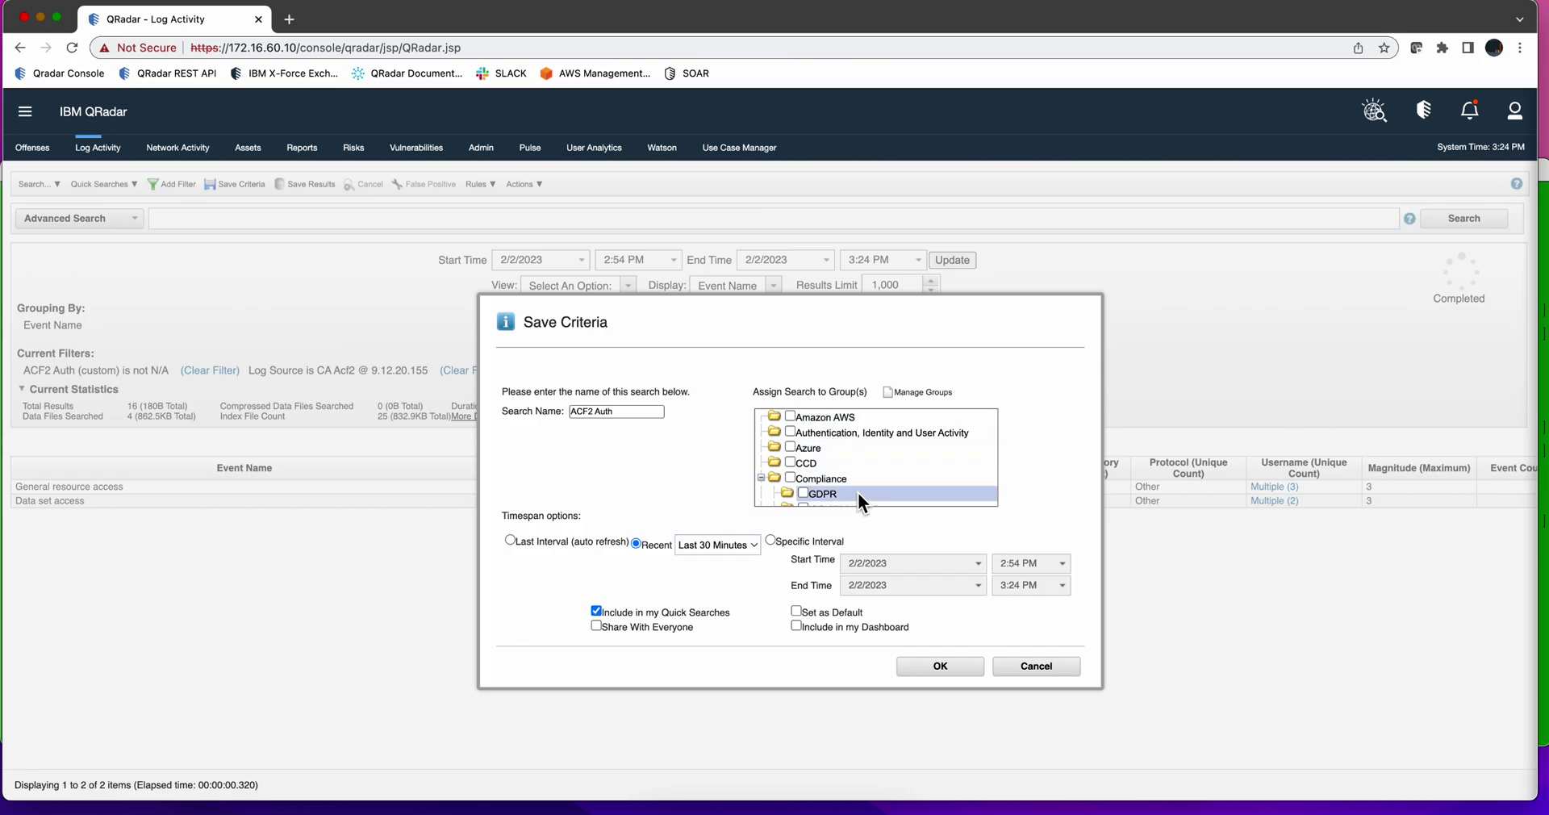
{"action": "left_click", "coordinate": [941, 668]}
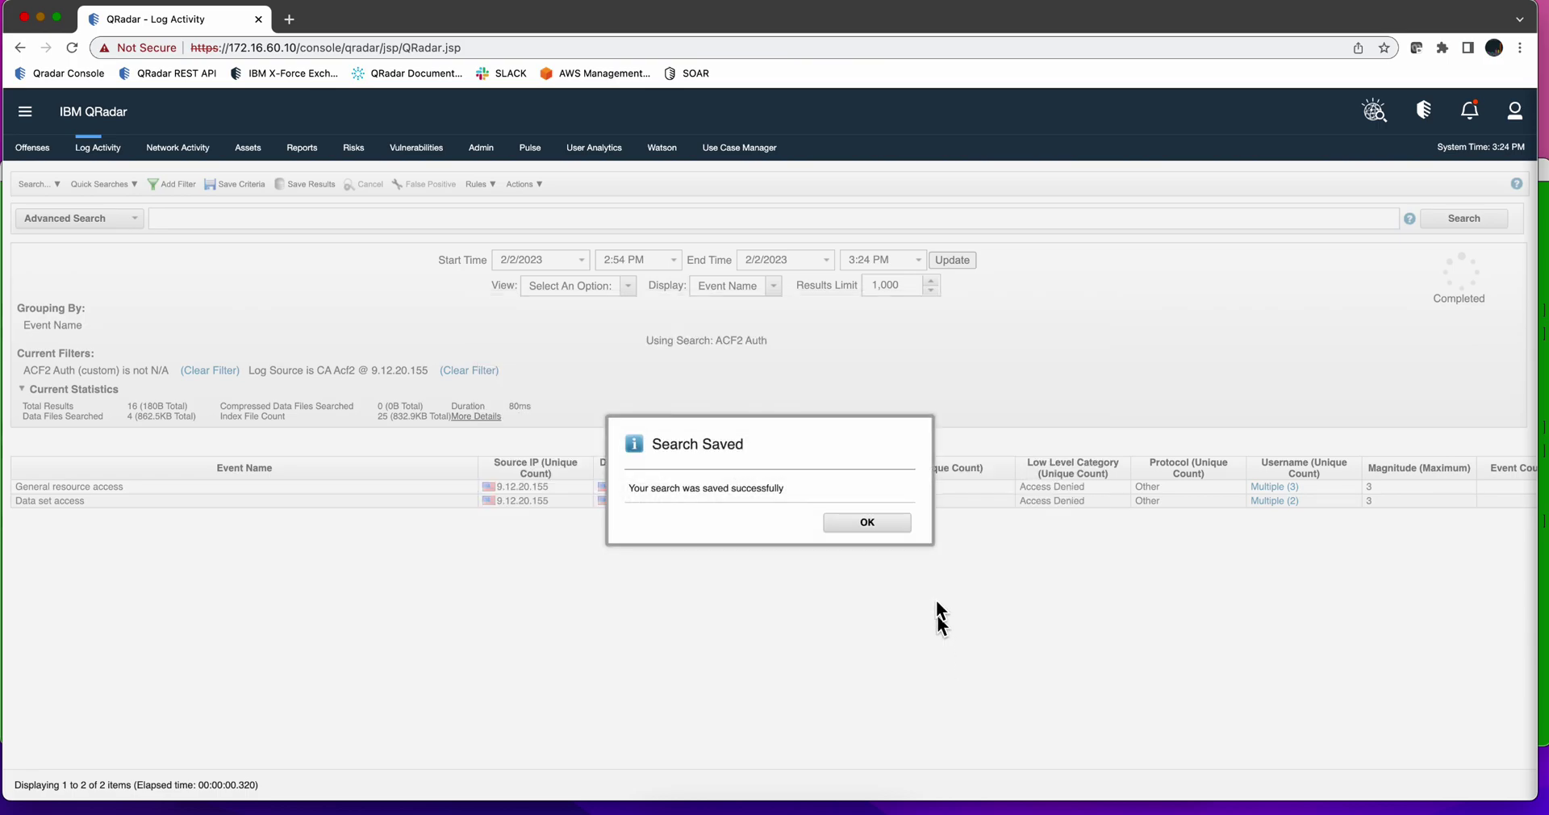
{"action": "left_click", "coordinate": [901, 532]}
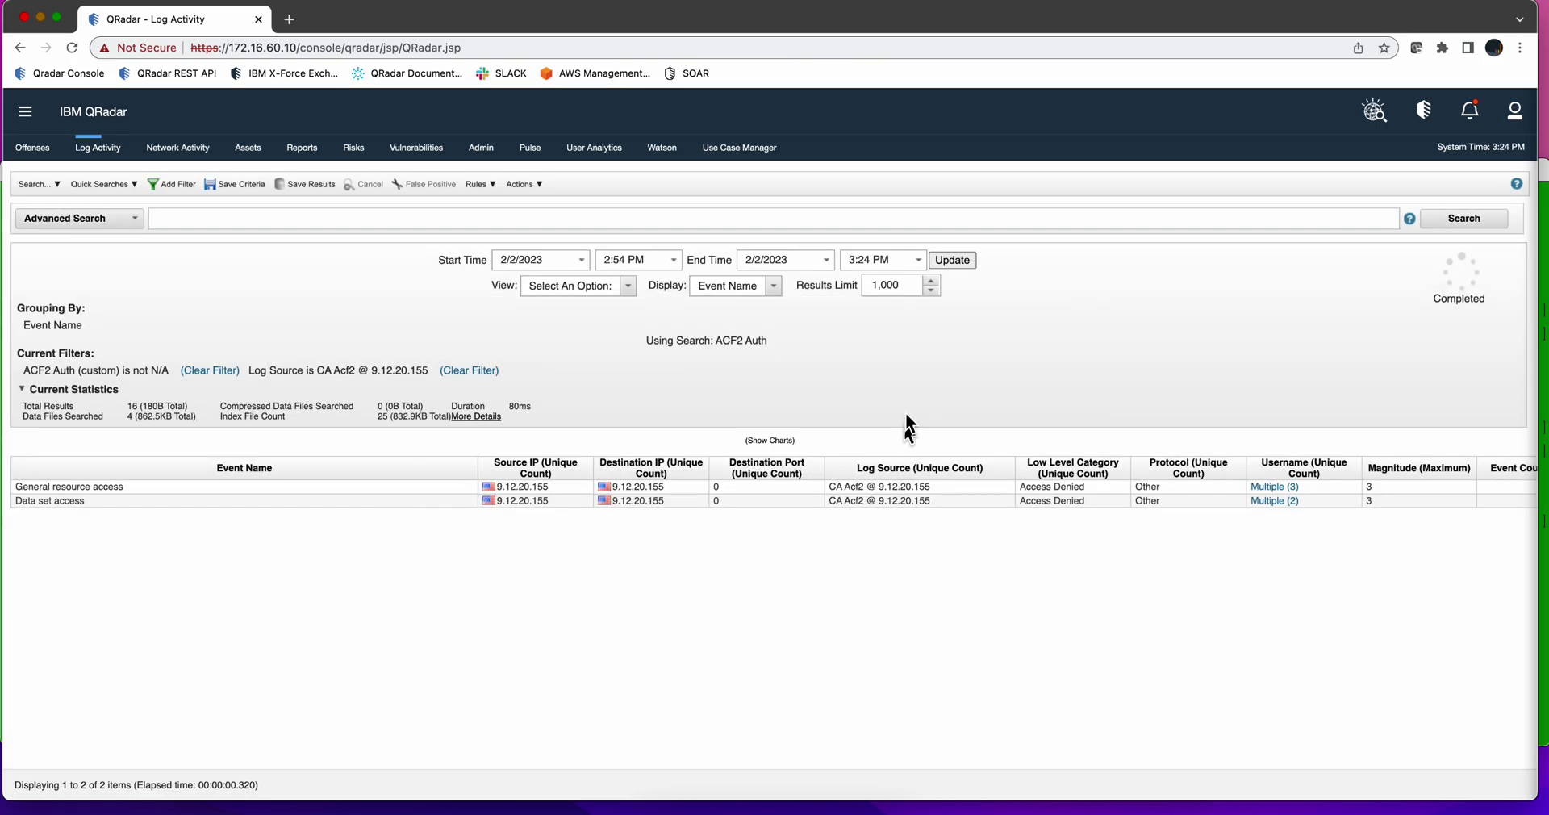